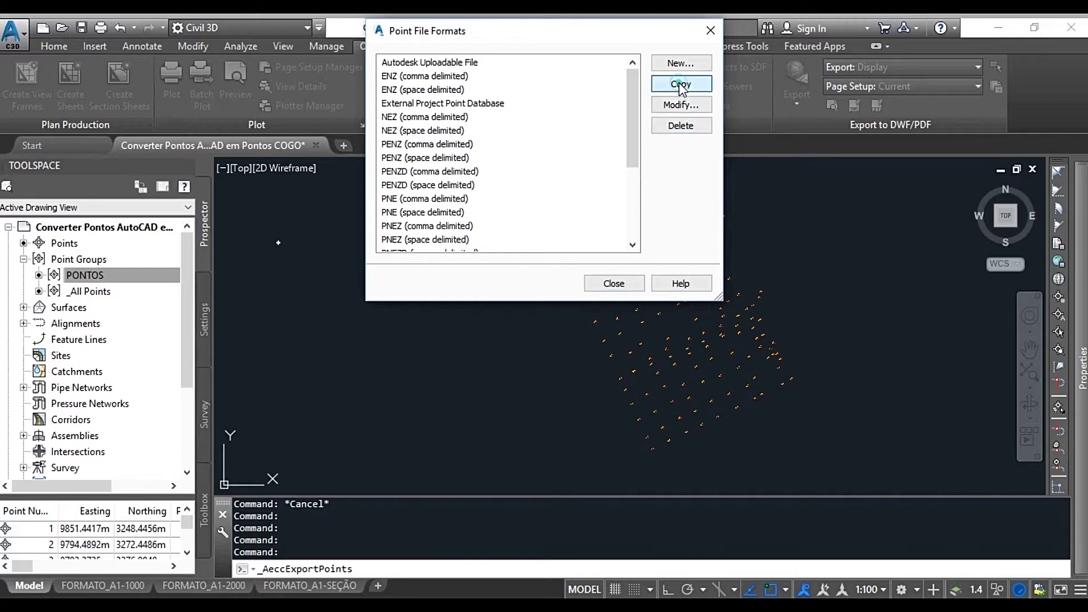
Name the copied point file format PENZ AULA (comma delimited) and set a comma as its delimiter
{"action": "type", "text": "AULA (comma delimited"}
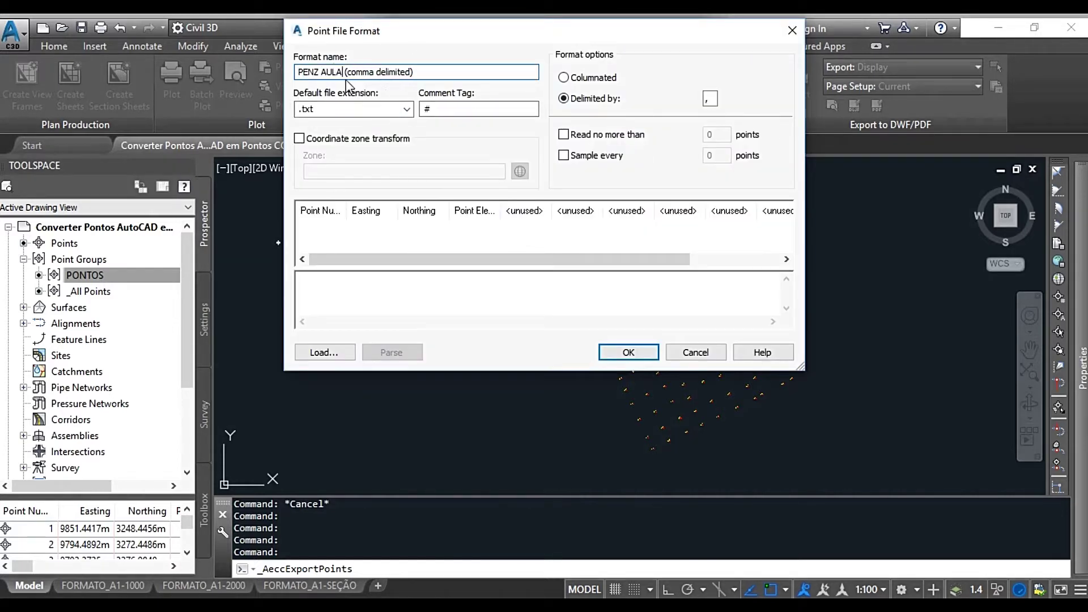
{"action": "left_click", "coordinate": [709, 98]}
{"action": "key", "text": "BackSpace"}
{"action": "type", "text": ","}
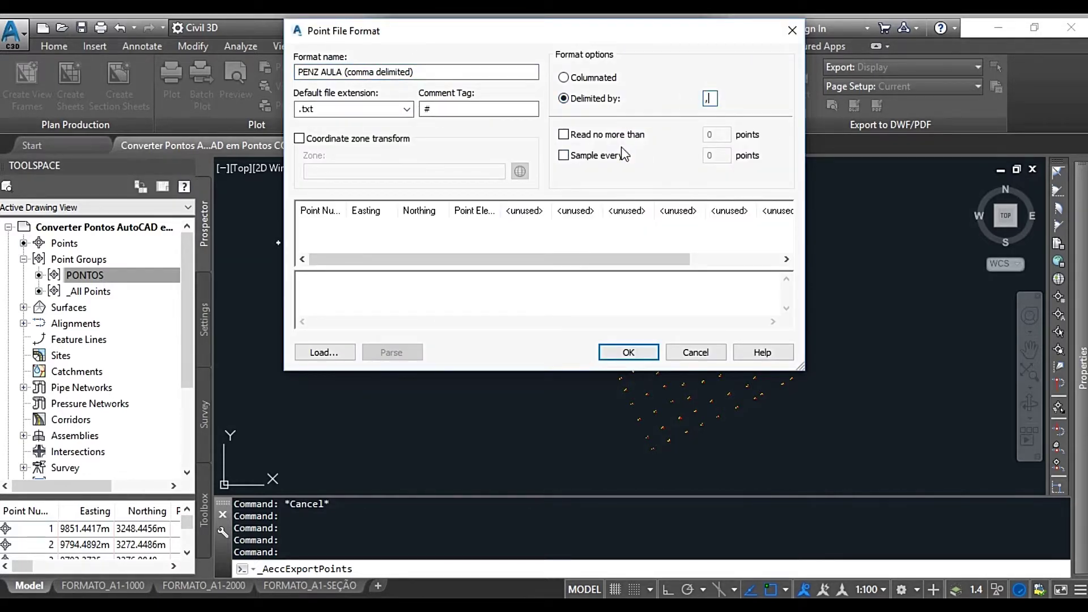
Check and accept the Point Elevation column settings, then save the new format and return to the point export settings
{"action": "left_click", "coordinate": [320, 210]}
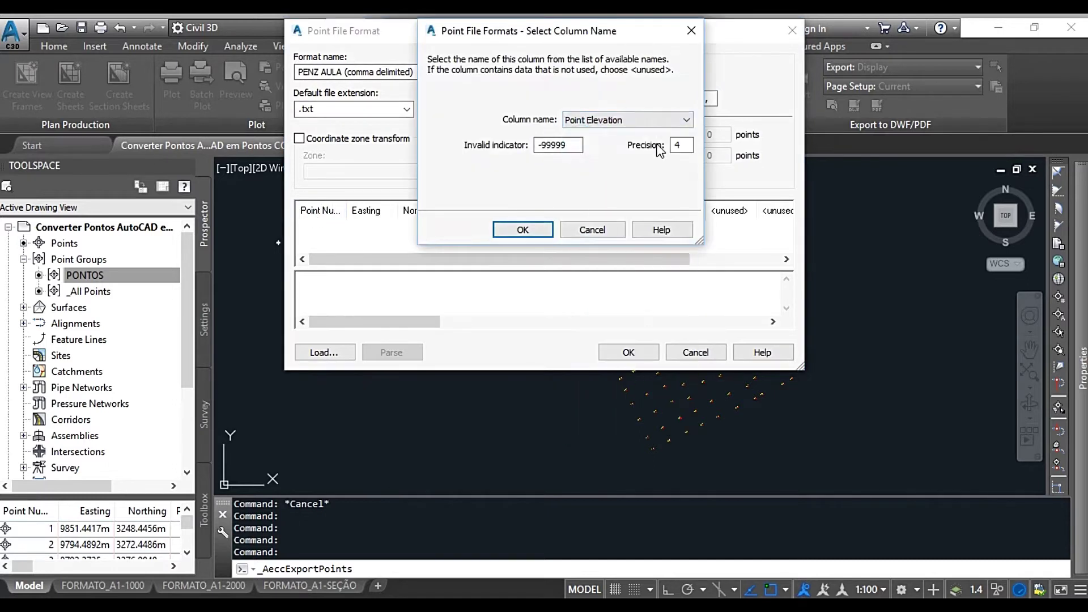
{"action": "left_click", "coordinate": [522, 229]}
{"action": "left_click", "coordinate": [629, 351]}
{"action": "left_click", "coordinate": [614, 282]}
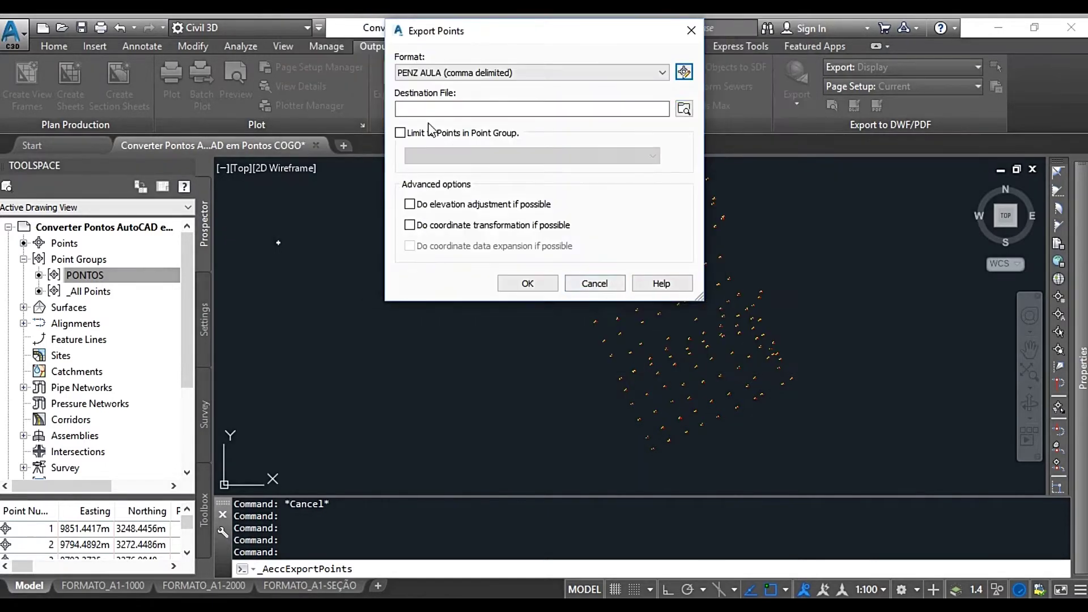
Set the export's destination to a text file named PONTOS AULA in the Canal CAD & CIVIL3D folder
{"action": "left_click", "coordinate": [684, 107]}
{"action": "type", "text": "PONTOS AULA"}
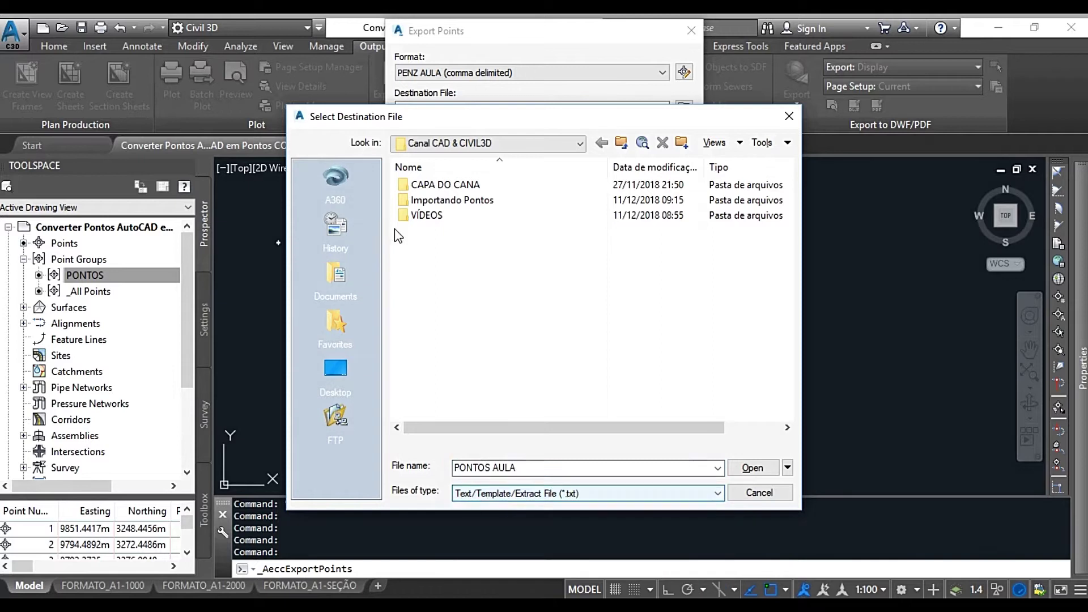
{"action": "key", "text": "Return"}
Limit the export to the PONTOS point group and export the points
{"action": "left_click", "coordinate": [400, 133]}
{"action": "left_click", "coordinate": [424, 156]}
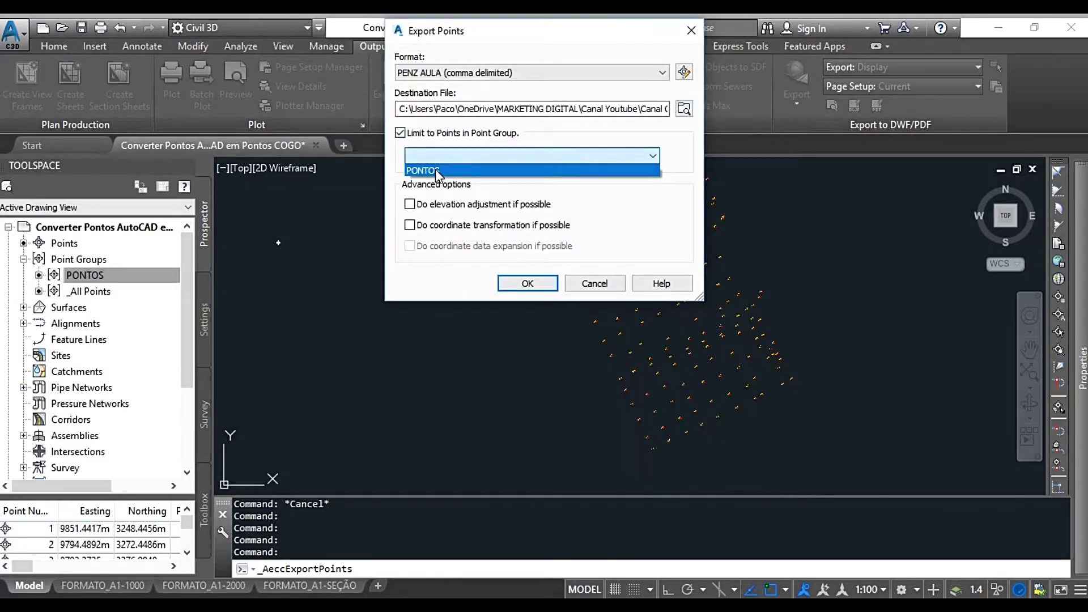
{"action": "left_click", "coordinate": [434, 170]}
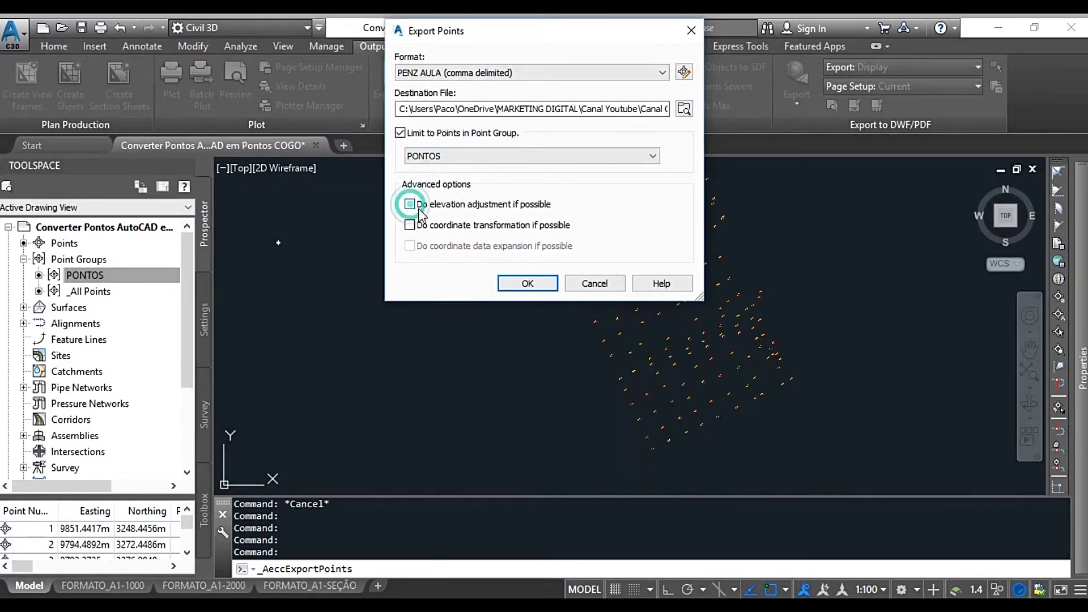
{"action": "left_click", "coordinate": [528, 283]}
Switch to File Explorer and open the exported PONTOS AULA.txt to examine its point data
{"action": "left_click", "coordinate": [288, 429]}
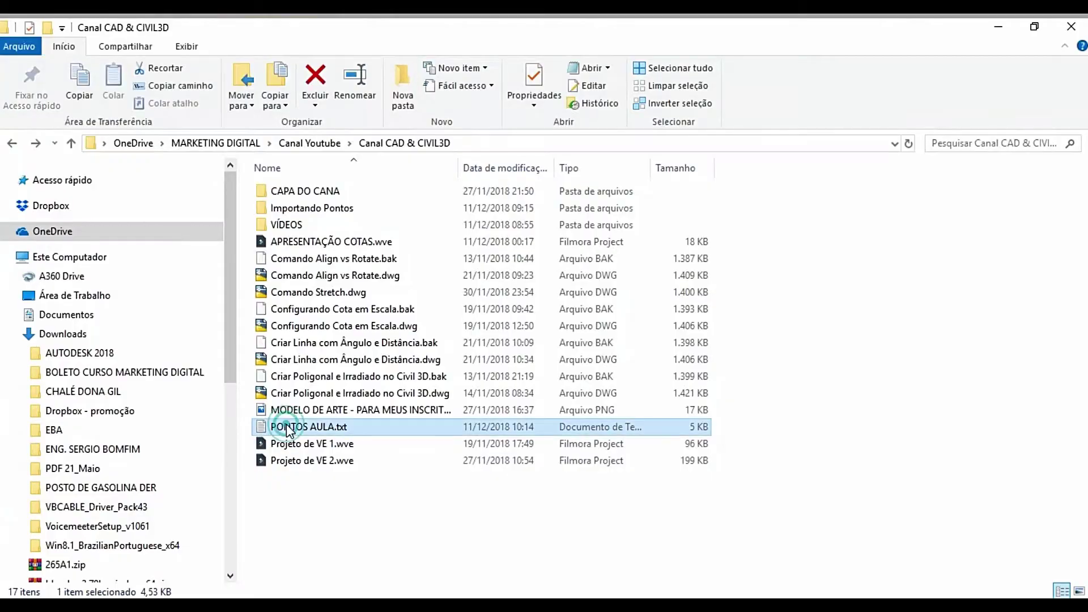
{"action": "double_click", "coordinate": [289, 429]}
{"action": "left_click_drag", "start_coordinate": [485, 203], "coordinate": [561, 203]}
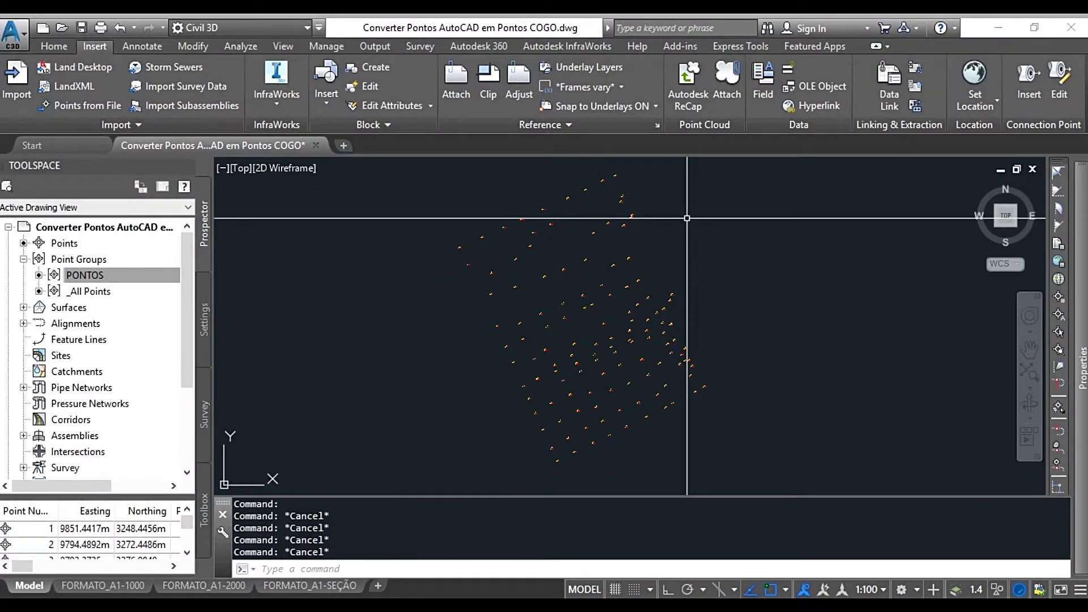
Examine the number and elevation label of point 3 in the drawing
{"action": "mouse_move", "coordinate": [463, 246]}
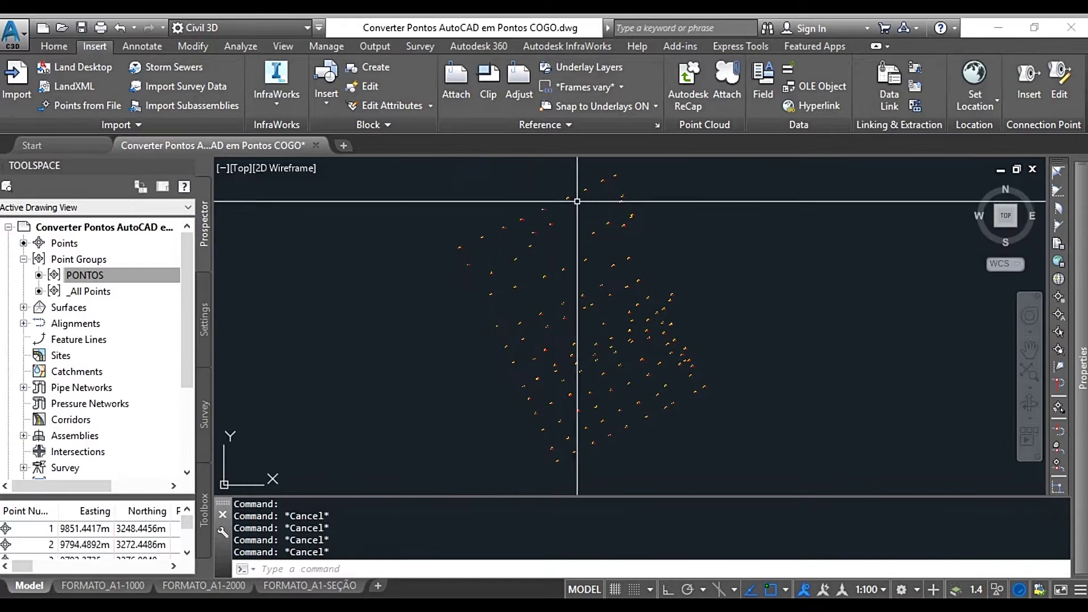
{"action": "scroll", "coordinate": [454, 253], "scroll_direction": "up", "scroll_amount": 10}
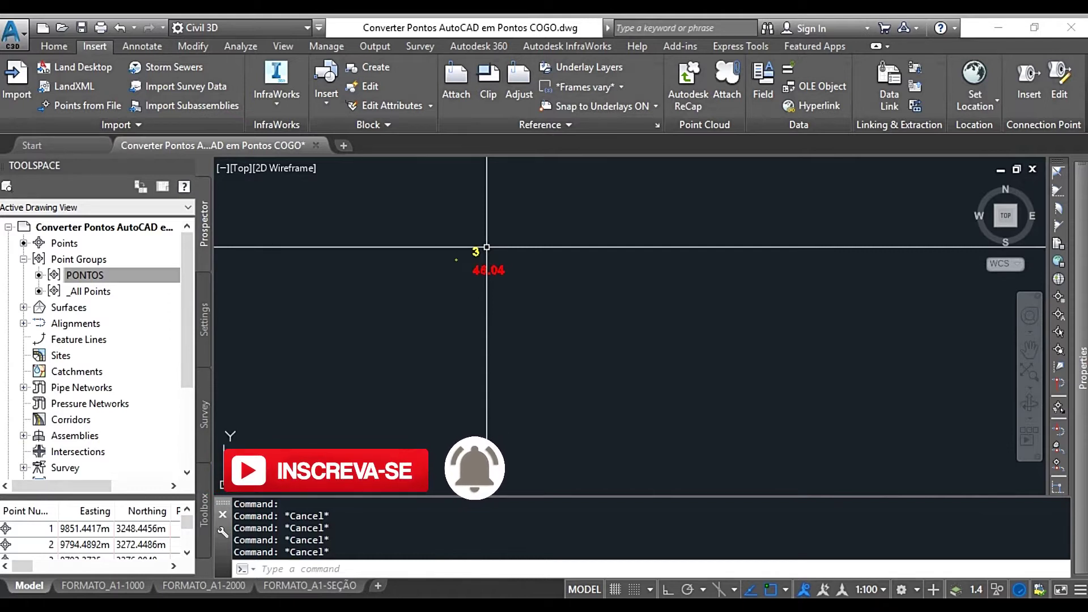
{"action": "scroll", "coordinate": [470, 264], "scroll_direction": "up", "scroll_amount": 2}
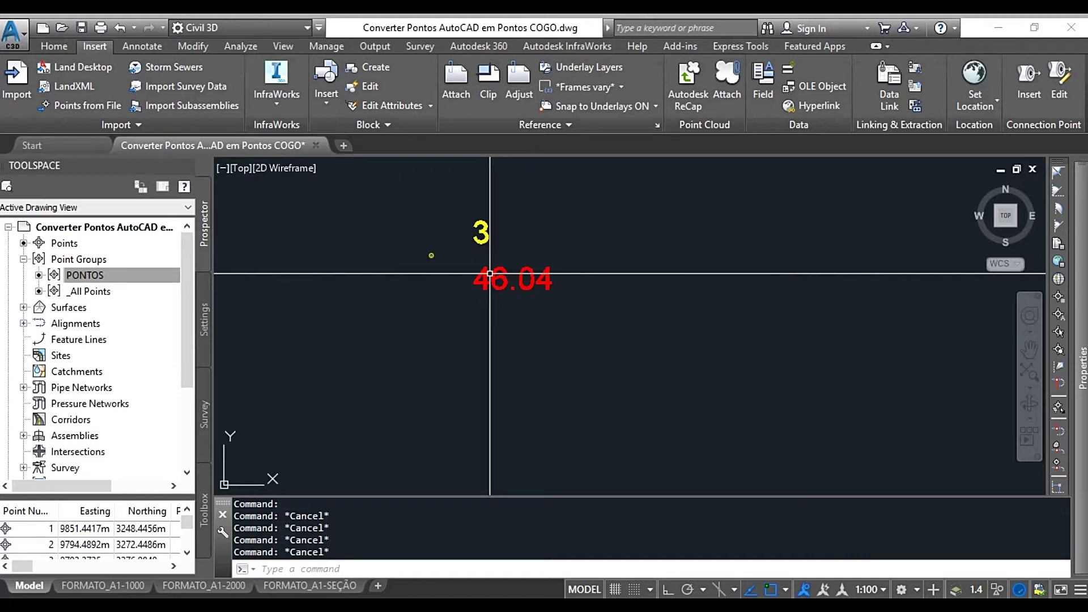
{"action": "scroll", "coordinate": [489, 274], "scroll_direction": "down", "scroll_amount": 5}
{"action": "scroll", "coordinate": [582, 261], "scroll_direction": "down", "scroll_amount": 2}
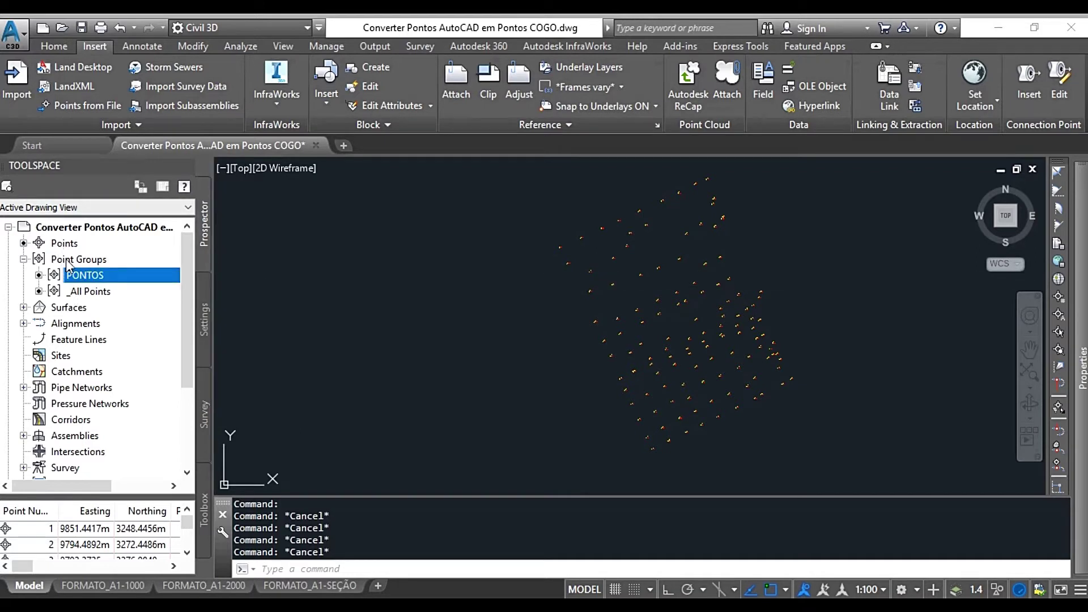
{"action": "mouse_move", "coordinate": [104, 280]}
{"action": "right_click", "coordinate": [89, 279]}
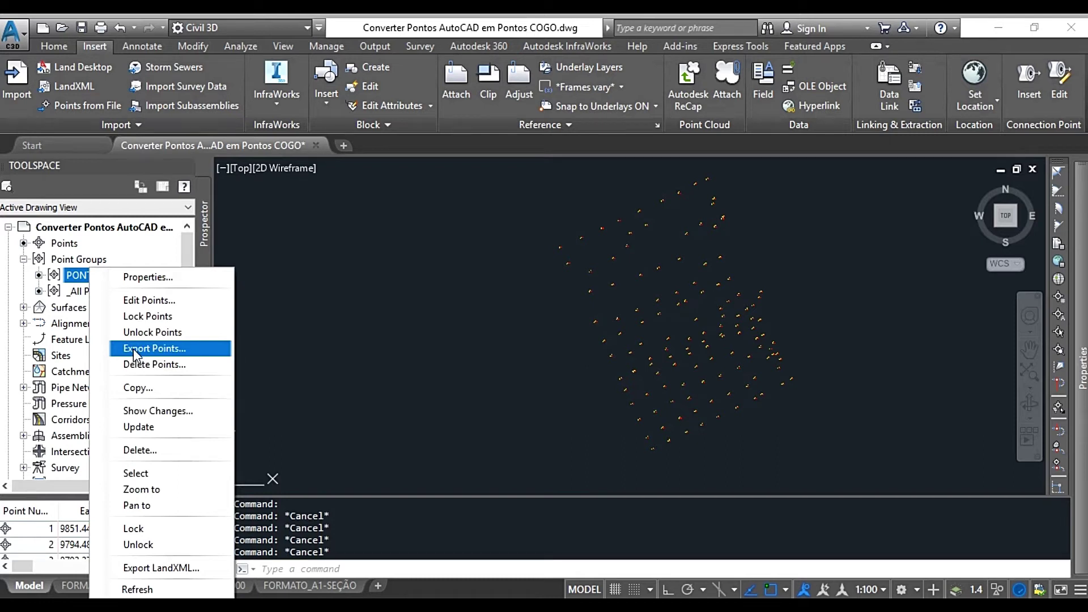
{"action": "left_click", "coordinate": [275, 244]}
{"action": "key", "text": "Escape"}
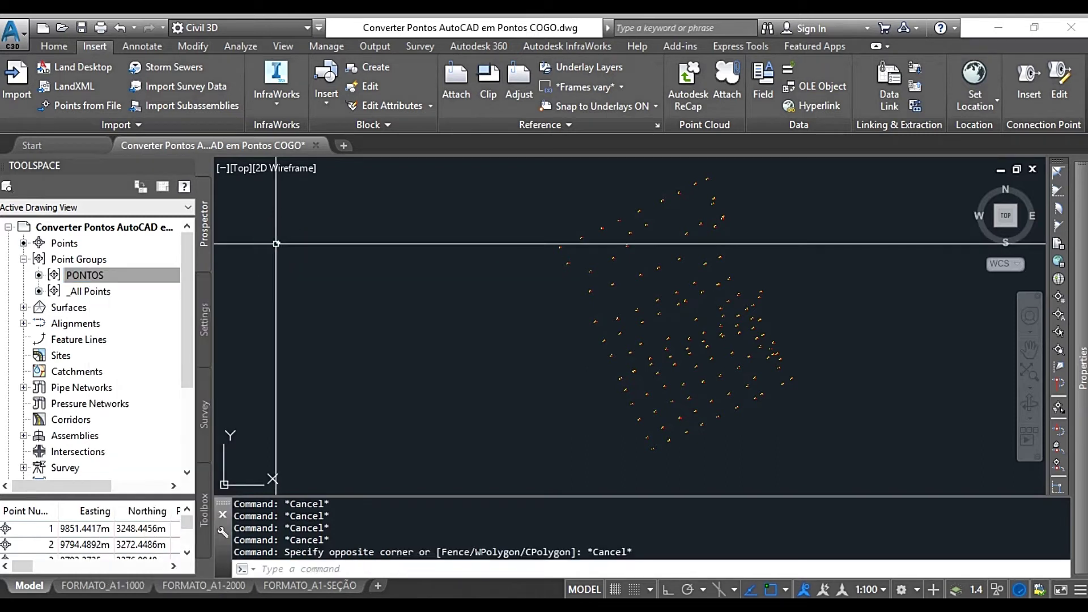
{"action": "left_click", "coordinate": [138, 272]}
{"action": "right_click", "coordinate": [109, 278]}
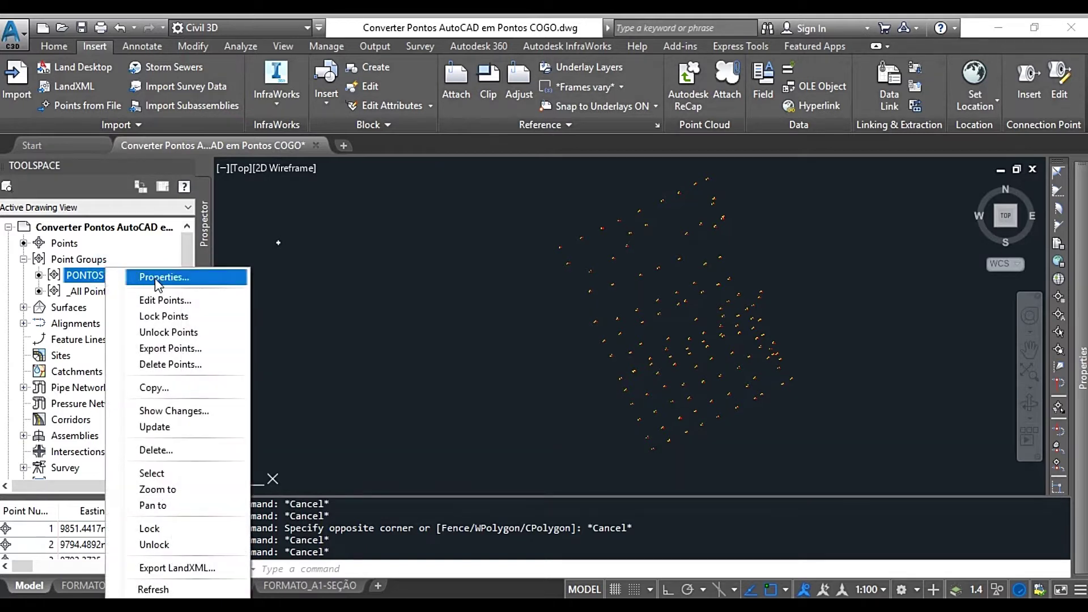
{"action": "left_click", "coordinate": [159, 278]}
{"action": "key", "text": "Escape"}
Open the PONTOS point group's properties and review the coordinates and elevations in its point list
{"action": "right_click", "coordinate": [131, 271]}
{"action": "left_click", "coordinate": [193, 277]}
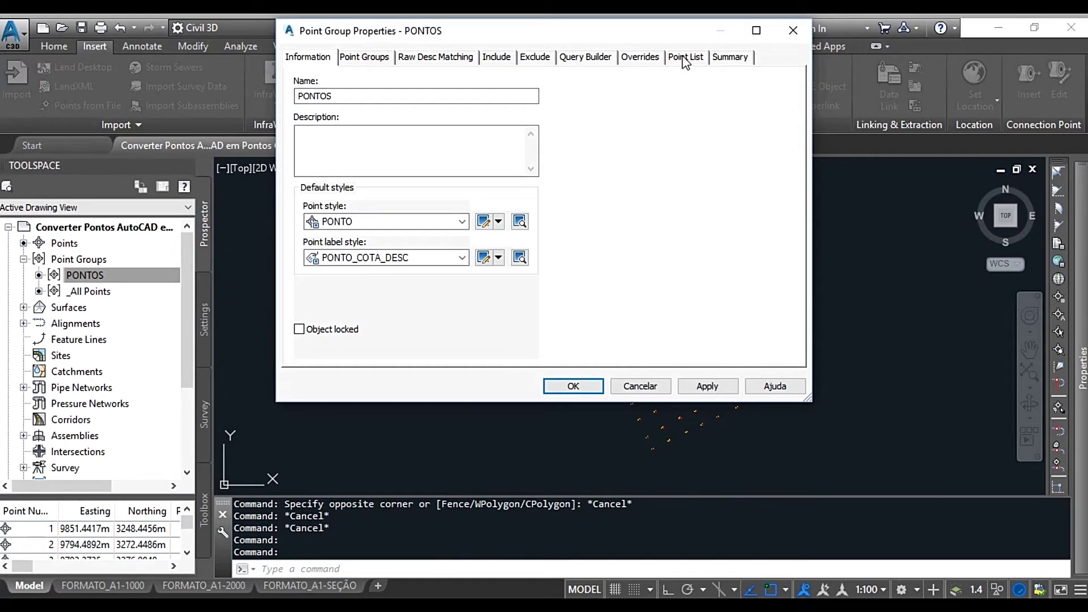
{"action": "left_click", "coordinate": [682, 59]}
{"action": "scroll", "coordinate": [497, 275], "scroll_direction": "down", "scroll_amount": 11}
{"action": "scroll", "coordinate": [491, 270], "scroll_direction": "up", "scroll_amount": 11}
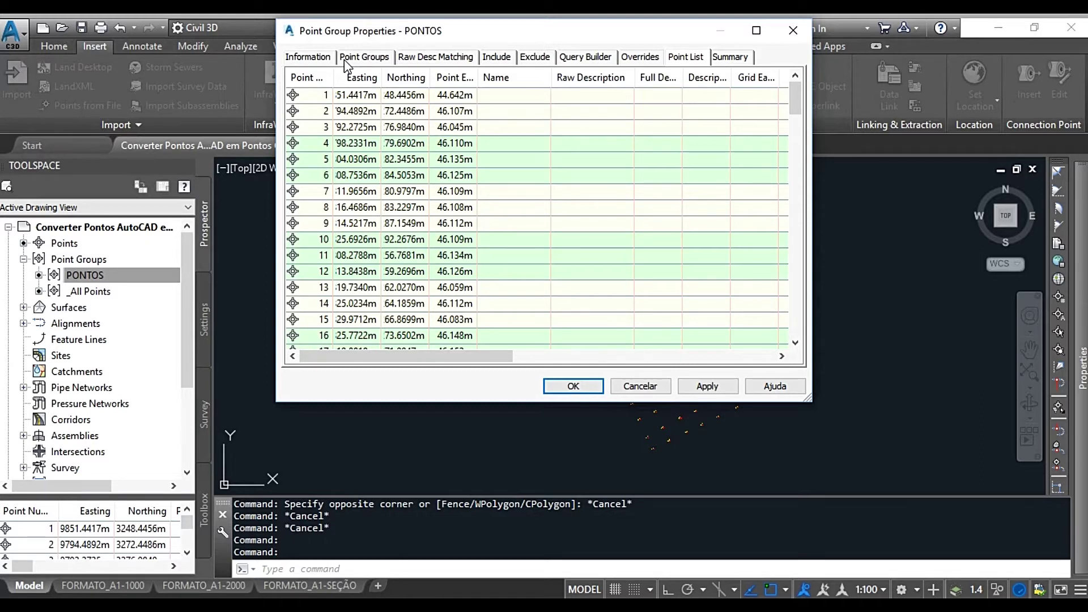
{"action": "left_click", "coordinate": [569, 385]}
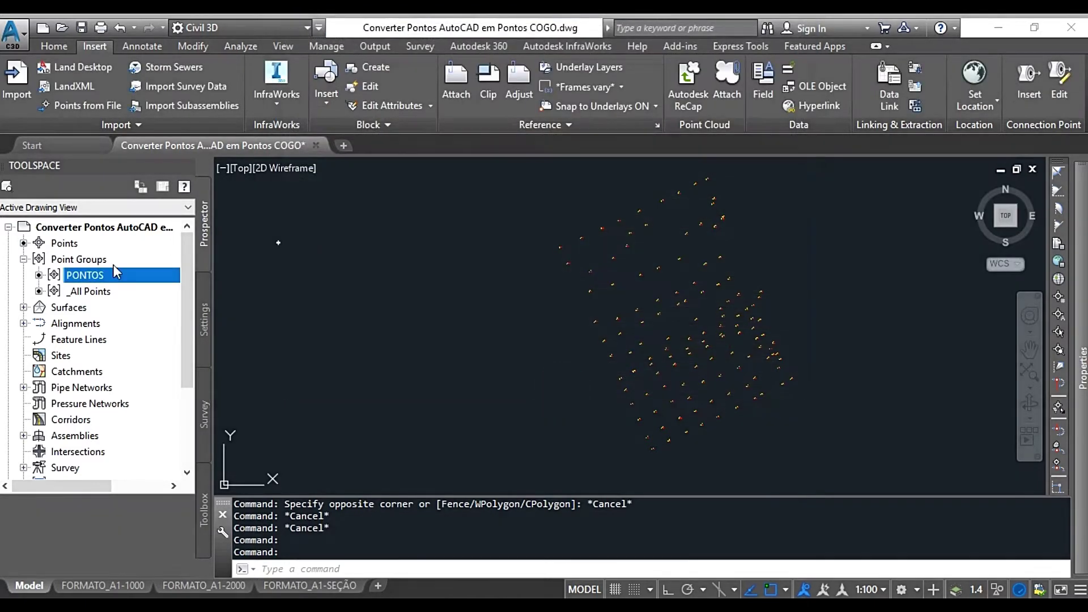
{"action": "right_click", "coordinate": [93, 276]}
{"action": "left_click", "coordinate": [136, 348]}
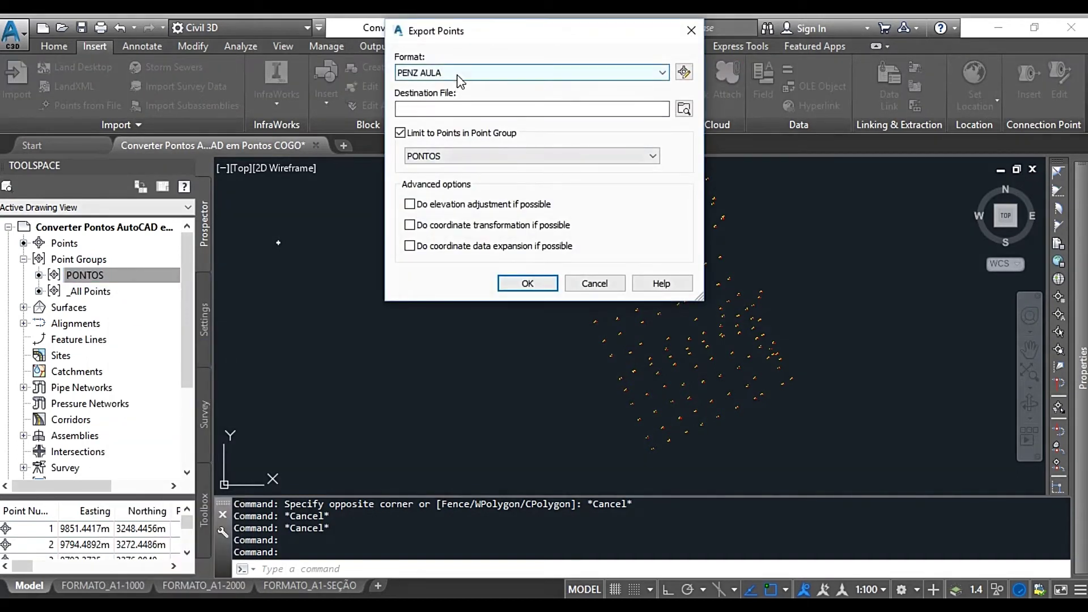
{"action": "key", "text": "Escape"}
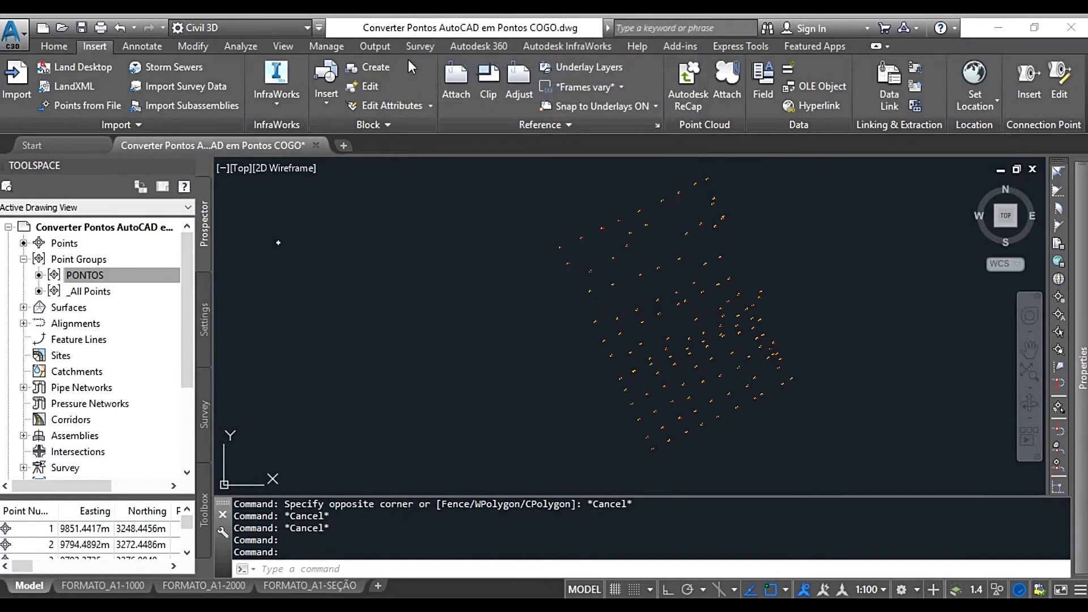
Start a point export and delete the existing PENZ AULA format from the point file formats
{"action": "left_click", "coordinate": [373, 46]}
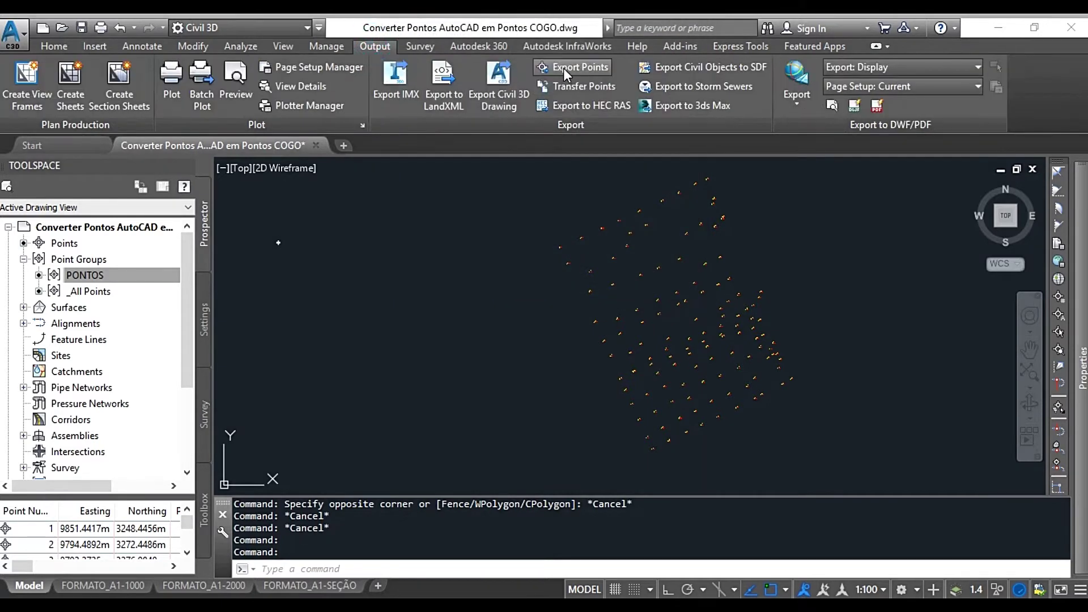
{"action": "left_click", "coordinate": [563, 68]}
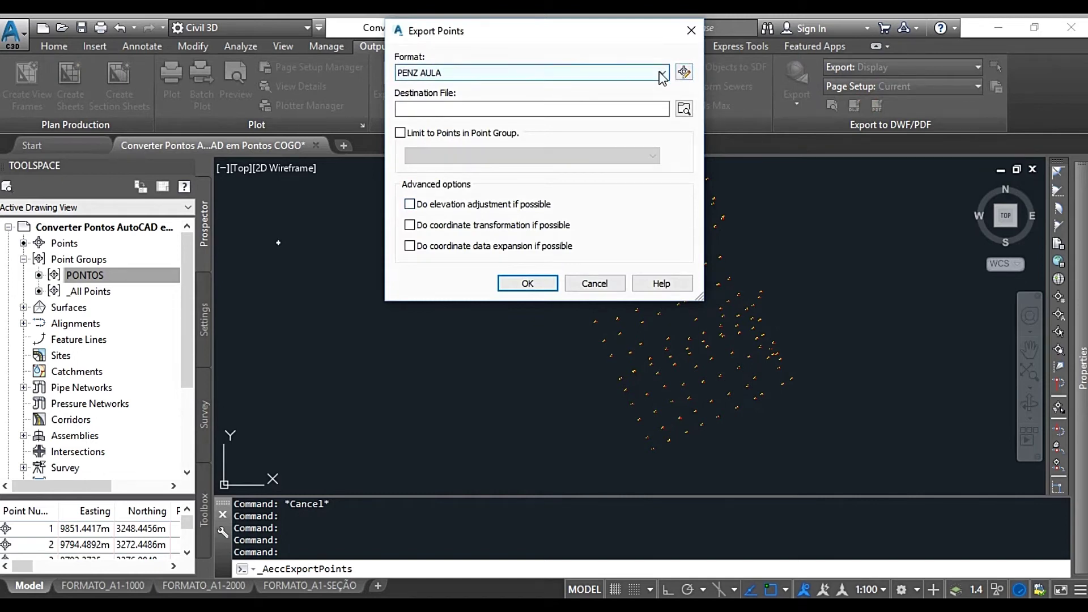
{"action": "left_click", "coordinate": [684, 72]}
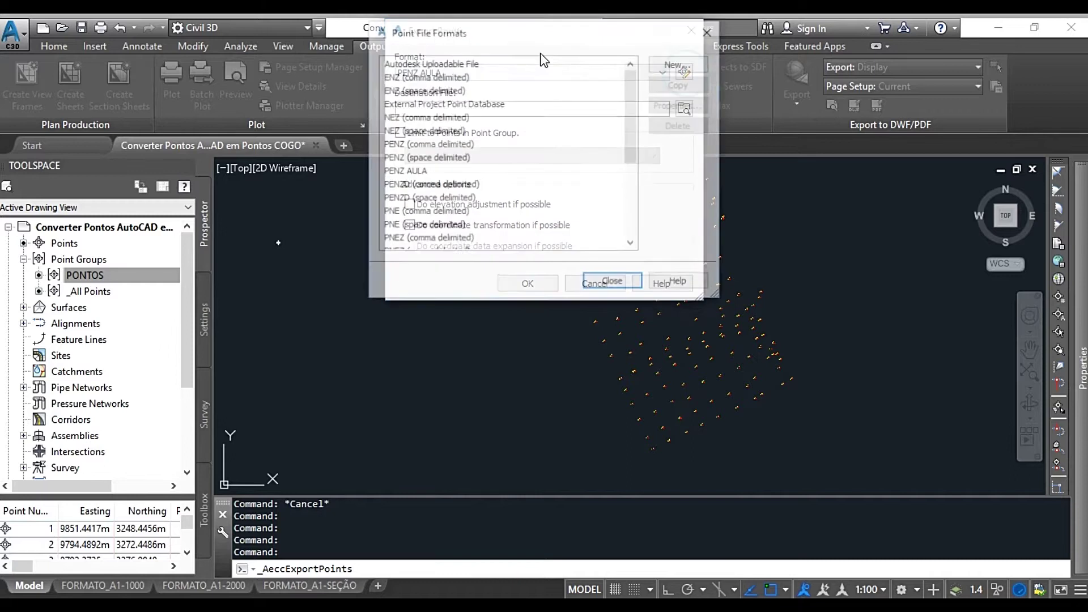
{"action": "left_click", "coordinate": [709, 31]}
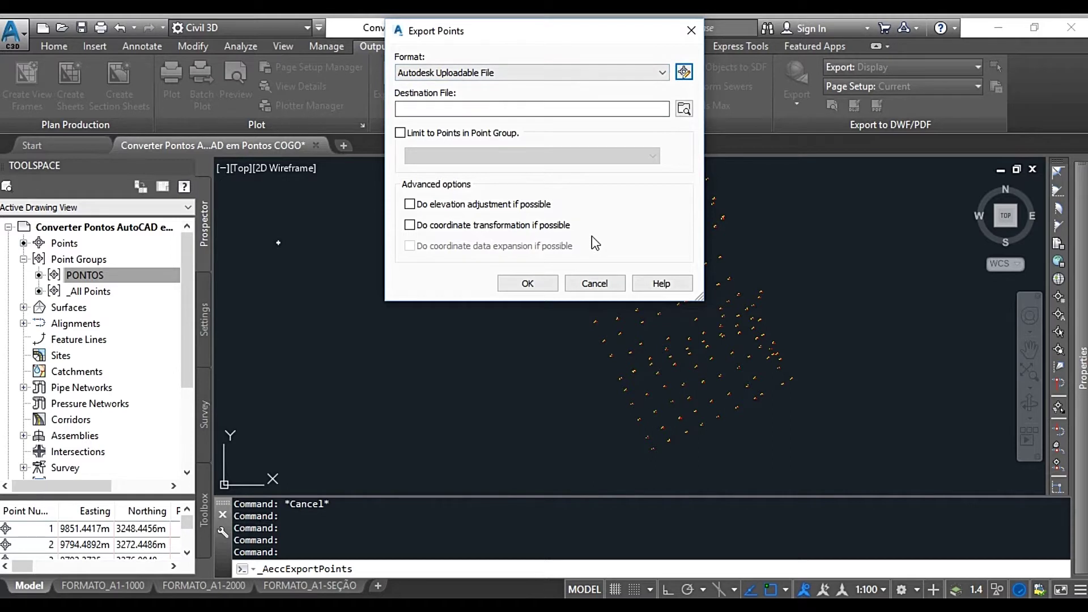
{"action": "left_click", "coordinate": [682, 73]}
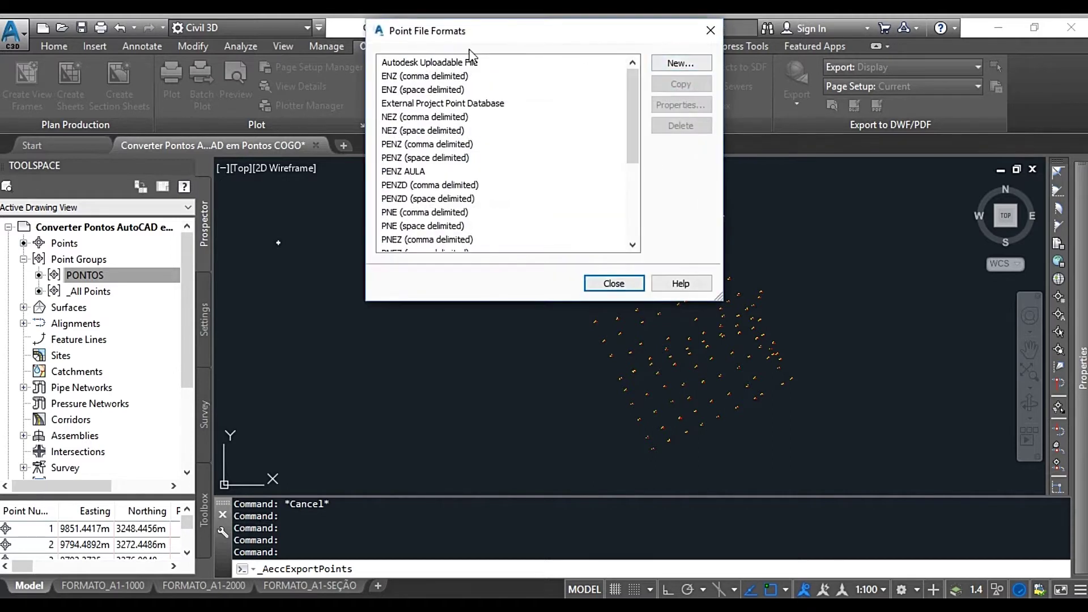
{"action": "left_click", "coordinate": [397, 171]}
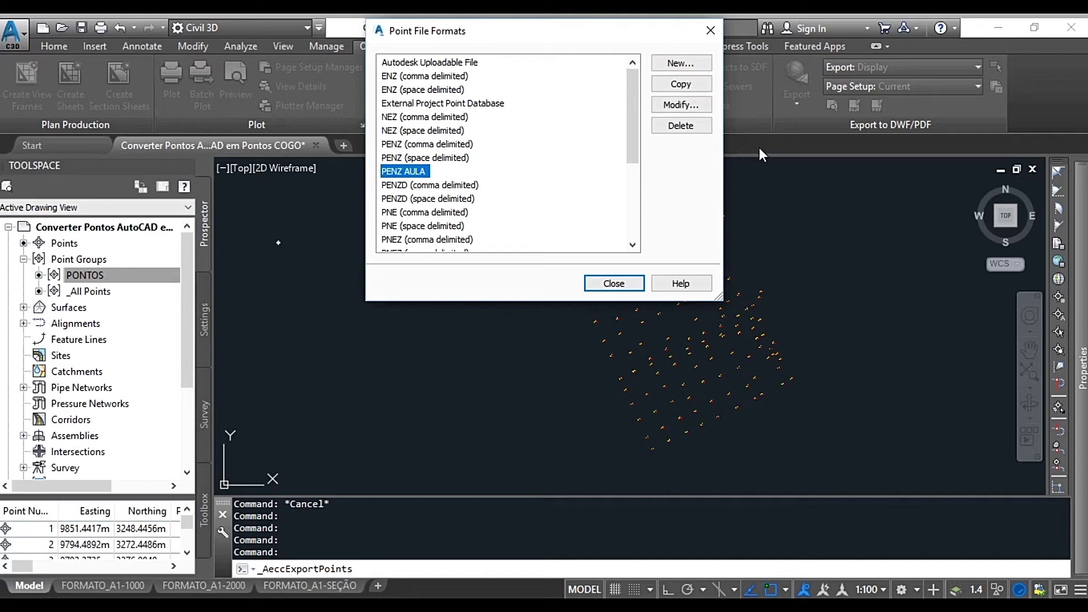
{"action": "left_click", "coordinate": [692, 126]}
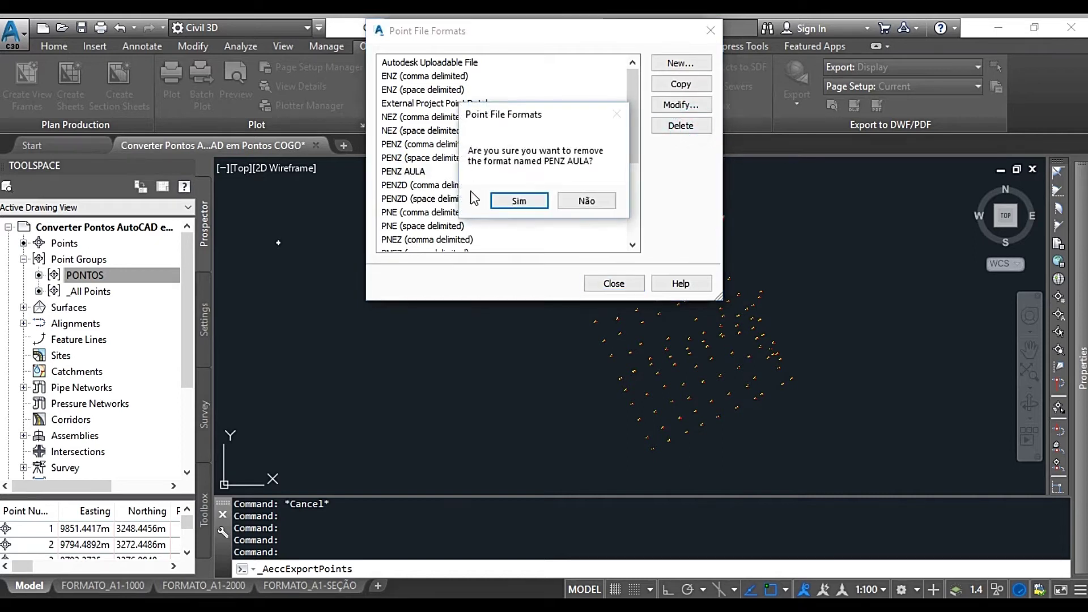
{"action": "left_click", "coordinate": [513, 201]}
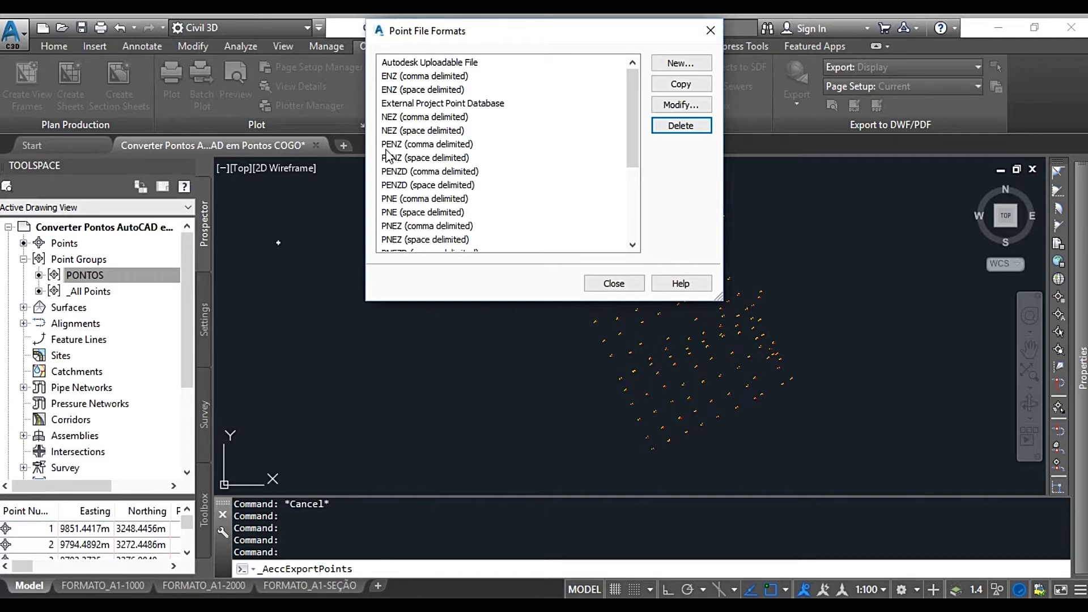
Copy the PENZ (comma delimited) point file format and name the copy PENZ AULA (comma delimited)
{"action": "left_click", "coordinate": [420, 149]}
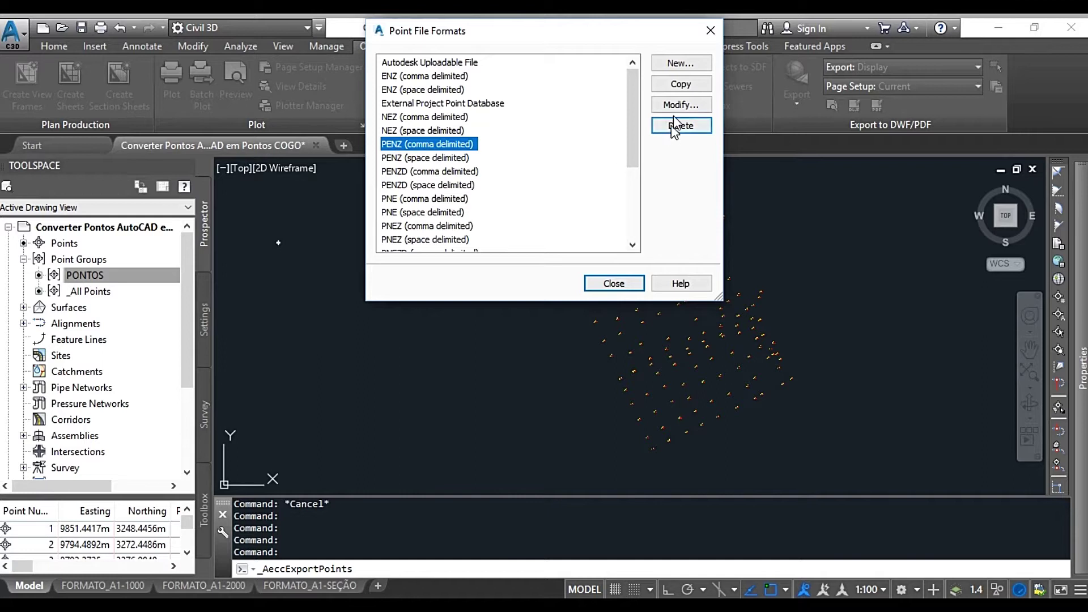
{"action": "left_click", "coordinate": [679, 83]}
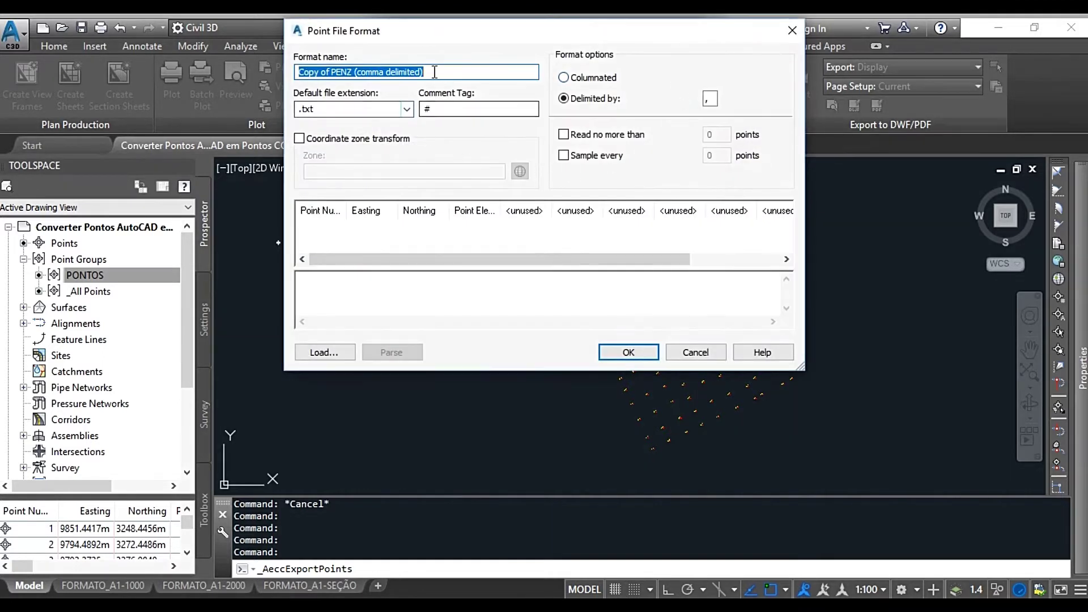
{"action": "left_click", "coordinate": [435, 72]}
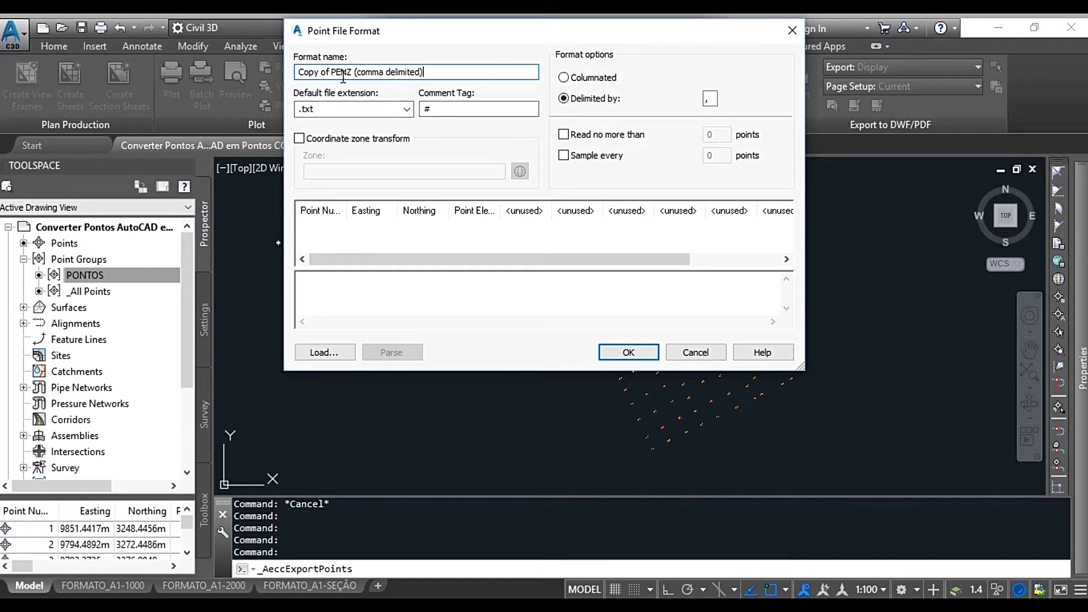
{"action": "left_click_drag", "start_coordinate": [332, 72], "coordinate": [476, 101]}
{"action": "key", "text": "BackSpace"}
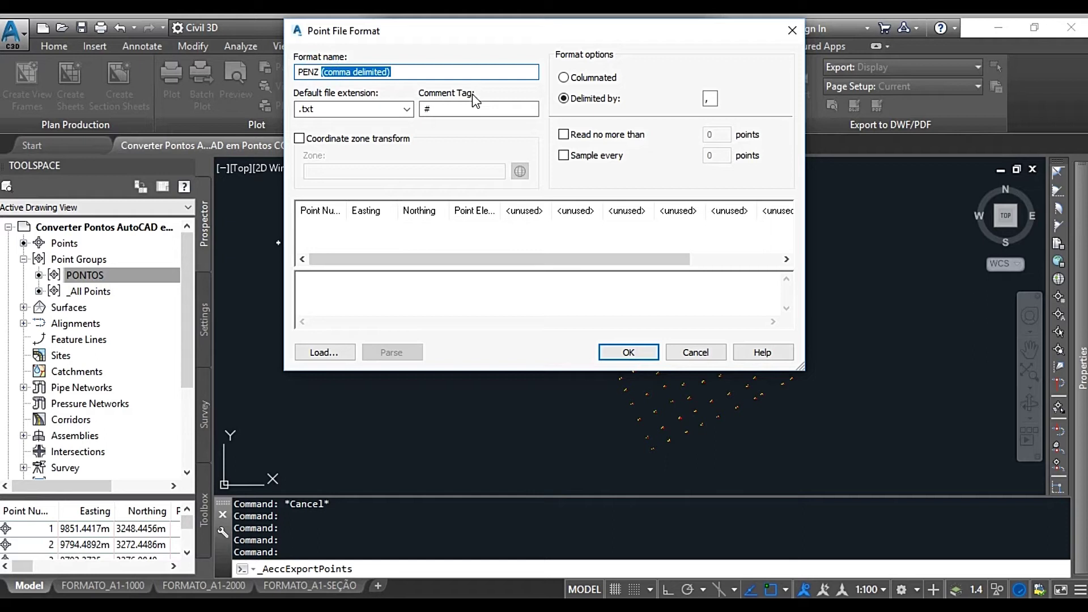
{"action": "left_click", "coordinate": [320, 72]}
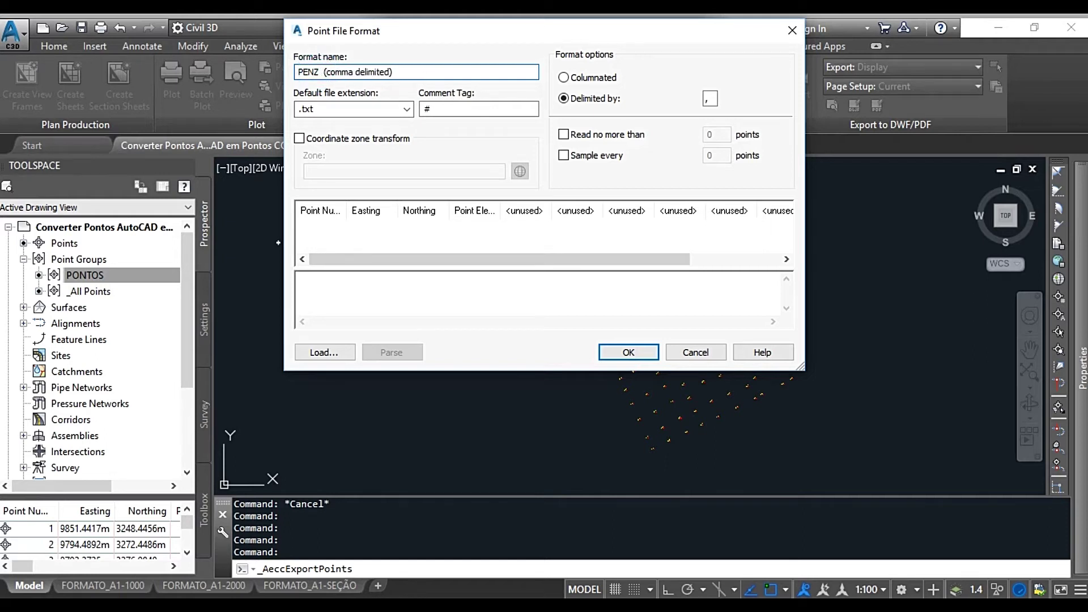
{"action": "type", "text": "AULA"}
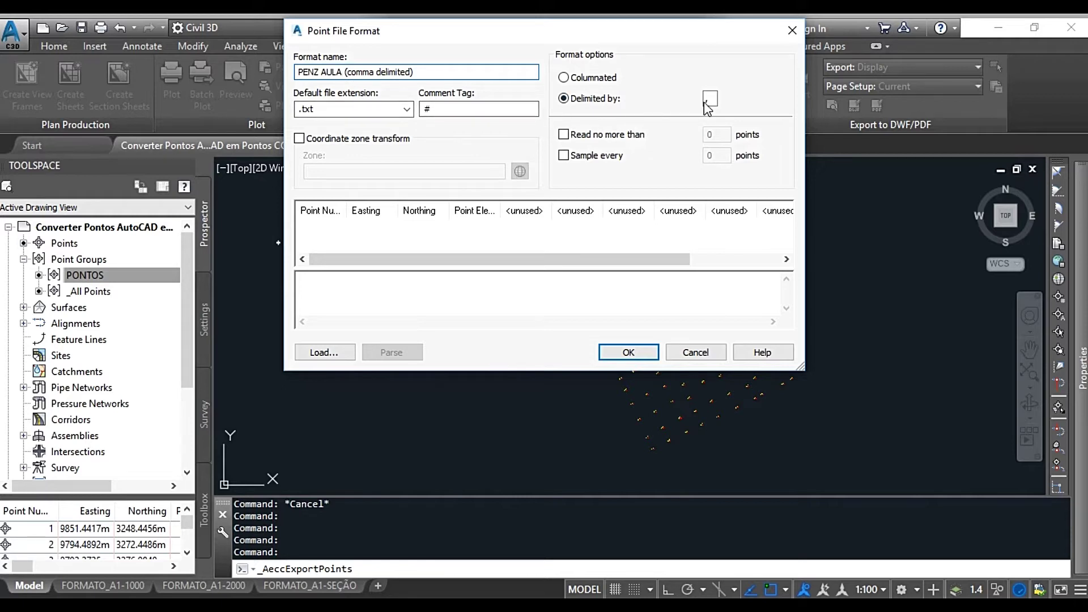
Set the PENZ AULA format's comment tag to # and its delimiter to a comma
{"action": "left_click", "coordinate": [426, 107]}
{"action": "type", "text": "#"}
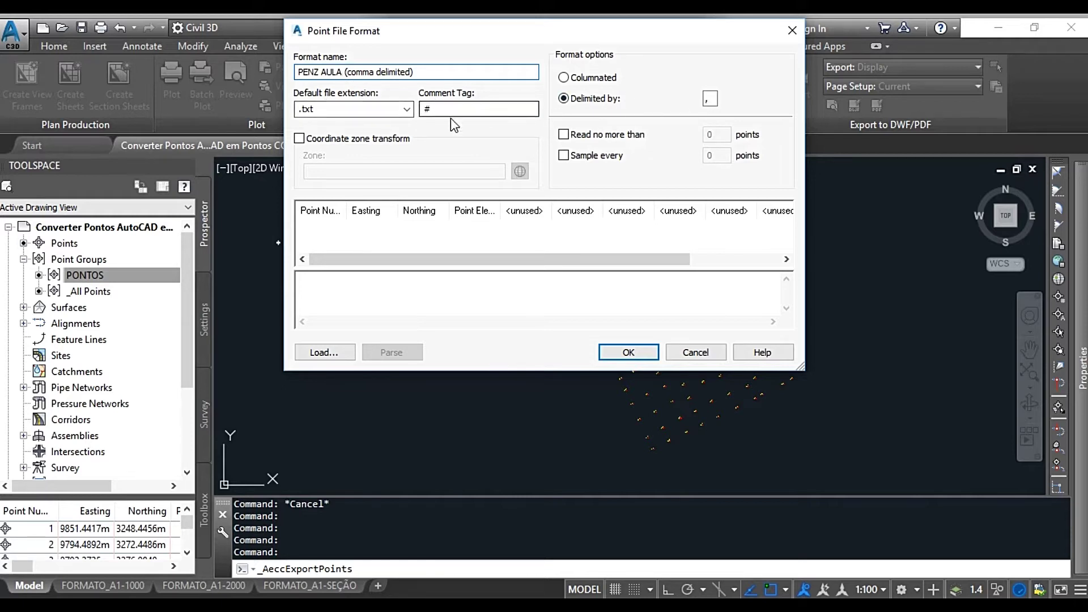
{"action": "double_click", "coordinate": [710, 99]}
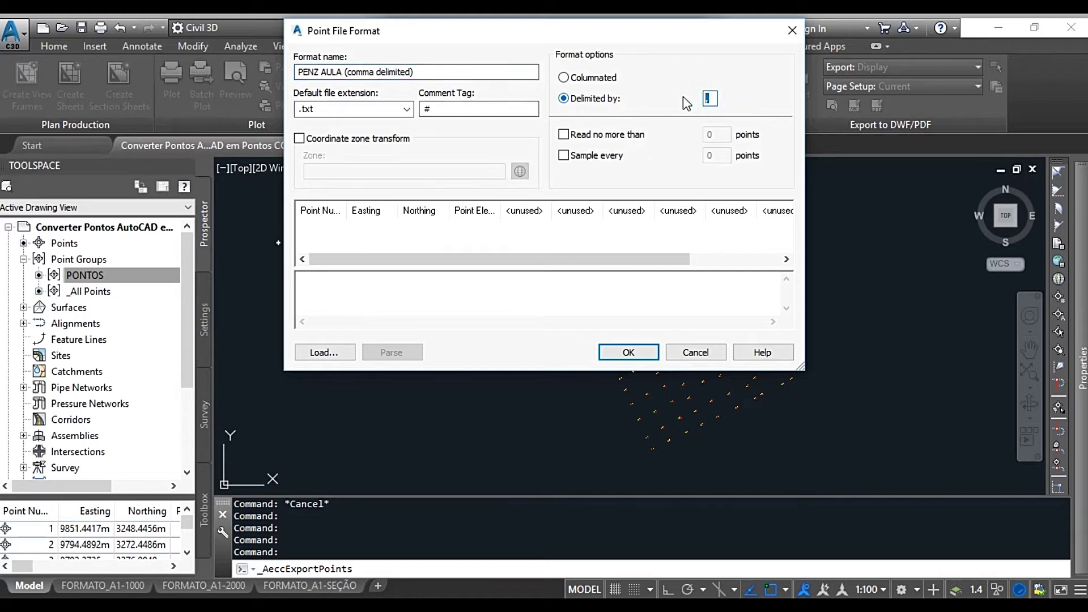
{"action": "left_click", "coordinate": [712, 99]}
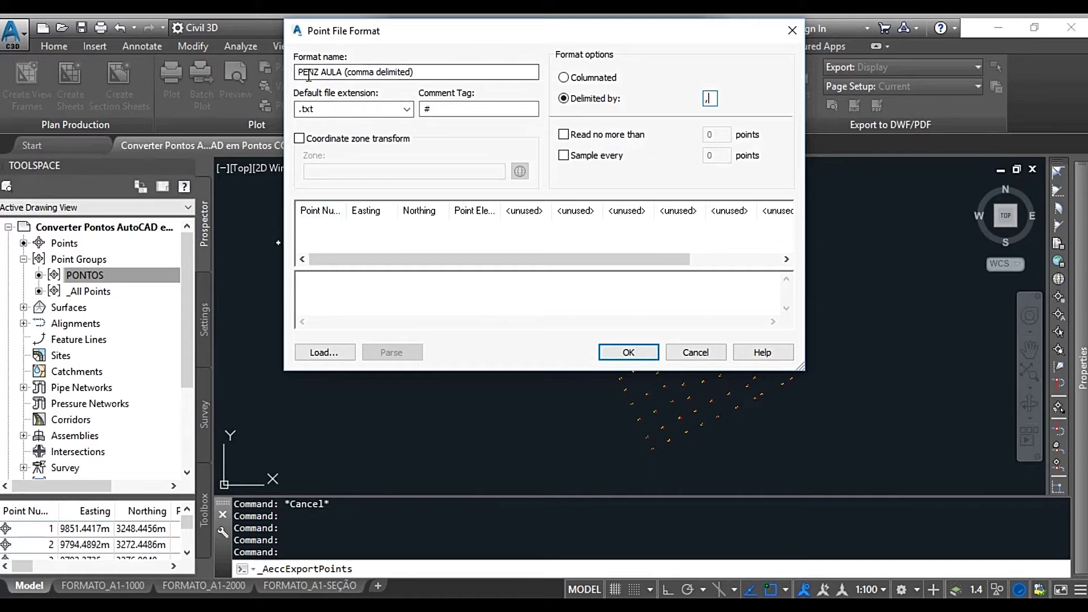
Review the column names available for the format's Point Number column, leaving its definition as it is
{"action": "left_click", "coordinate": [312, 211]}
{"action": "scroll", "coordinate": [588, 120], "scroll_direction": "down", "scroll_amount": 1}
{"action": "left_click", "coordinate": [610, 232]}
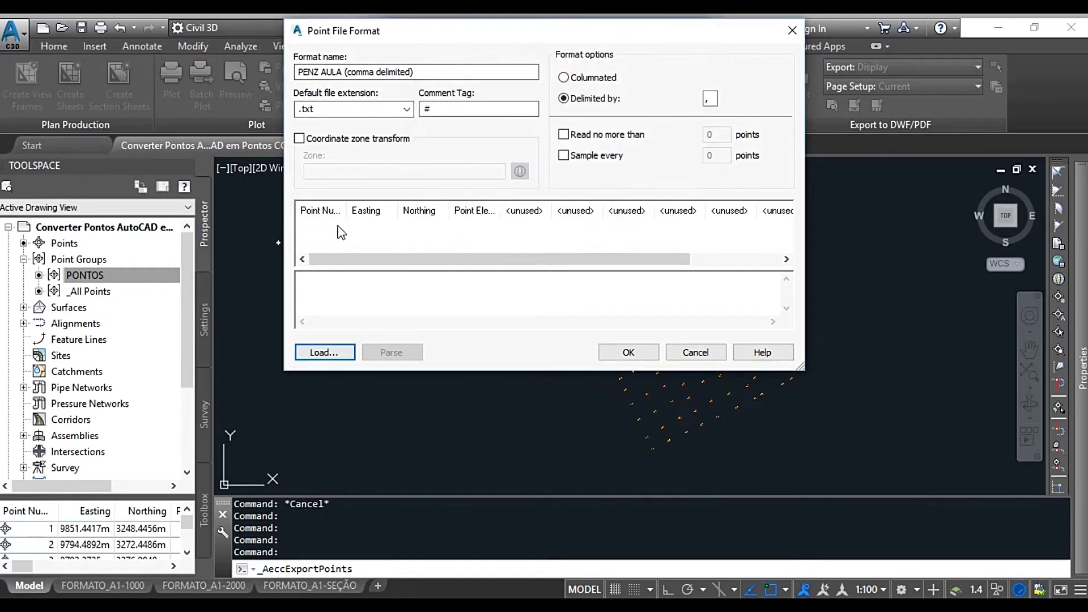
{"action": "left_click", "coordinate": [312, 212]}
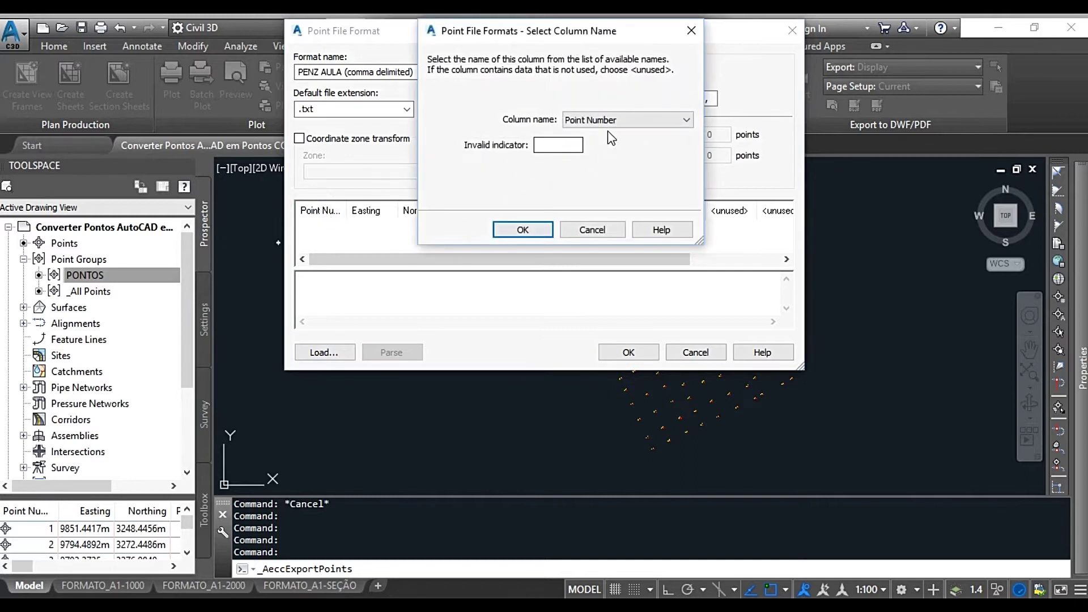
{"action": "left_click", "coordinate": [621, 120]}
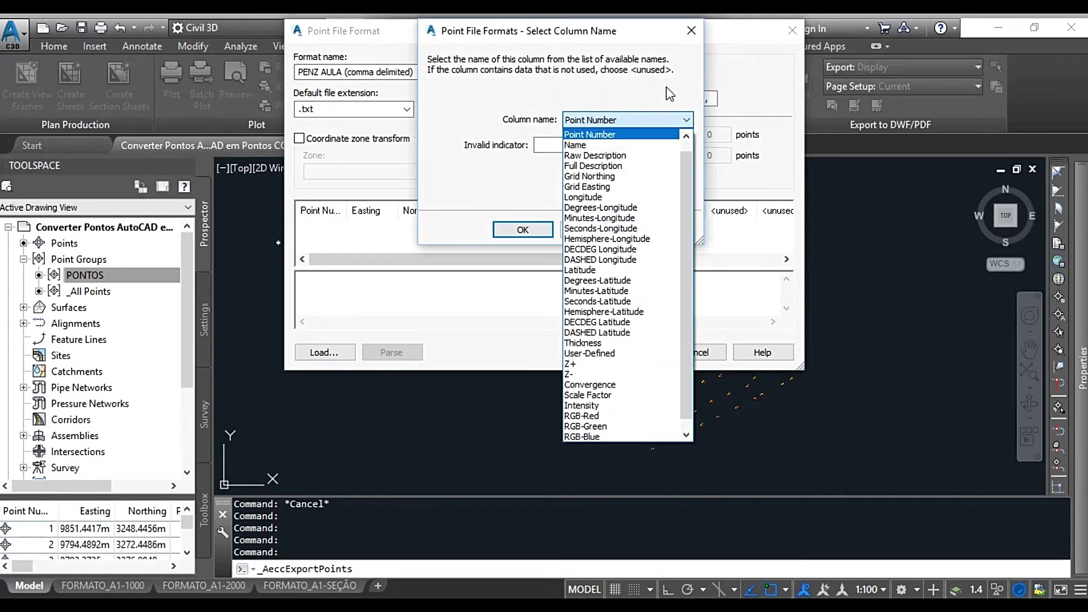
{"action": "left_click", "coordinate": [689, 33]}
{"action": "left_click", "coordinate": [590, 230]}
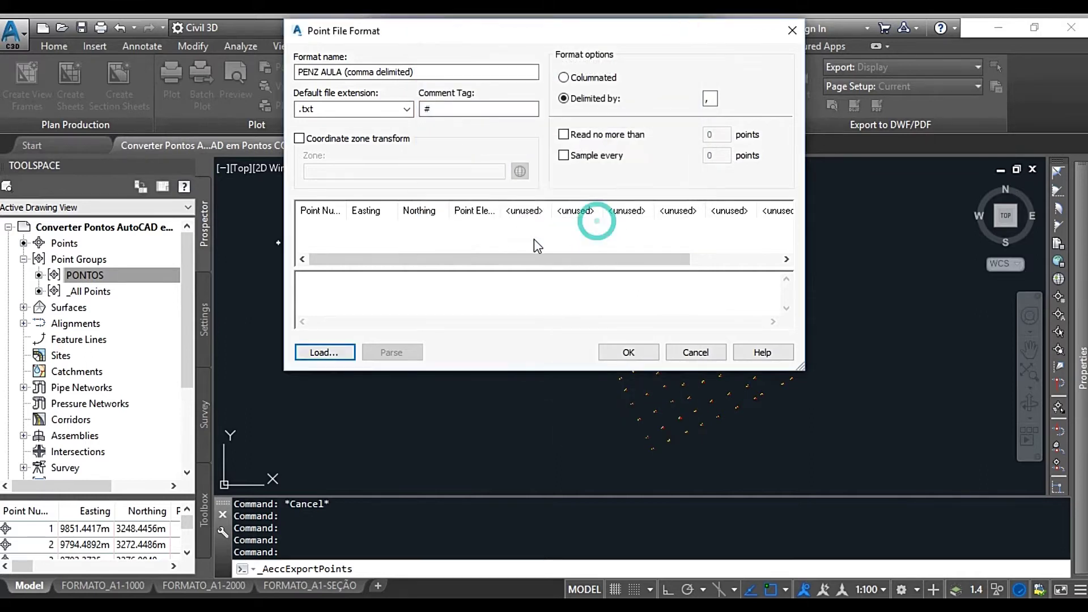
Change the format's fourth column from Point Elevation to Name
{"action": "left_click", "coordinate": [475, 214]}
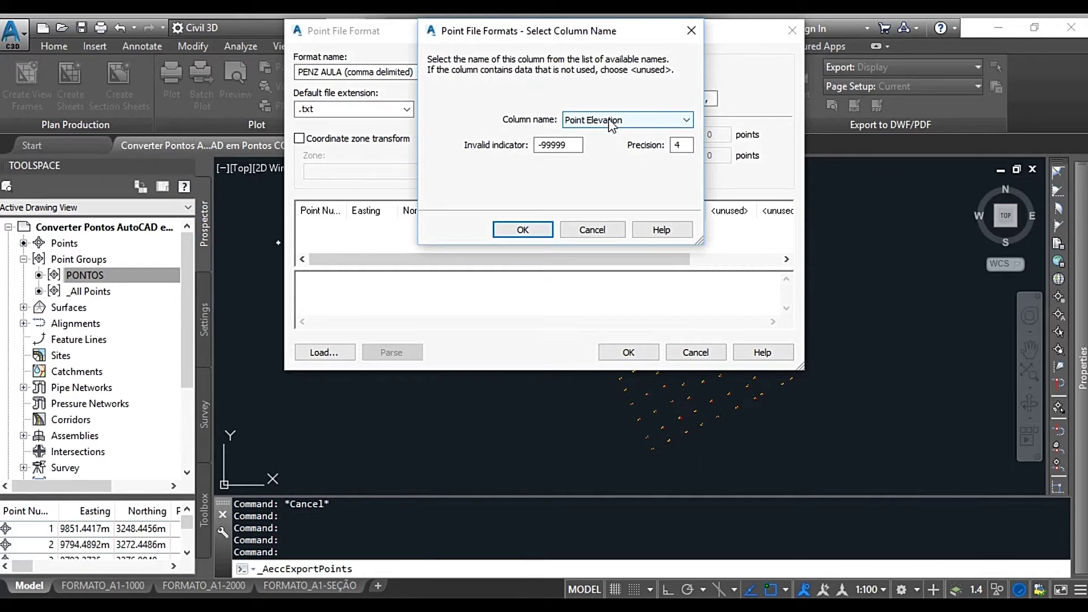
{"action": "left_click", "coordinate": [611, 121]}
{"action": "left_click", "coordinate": [588, 146]}
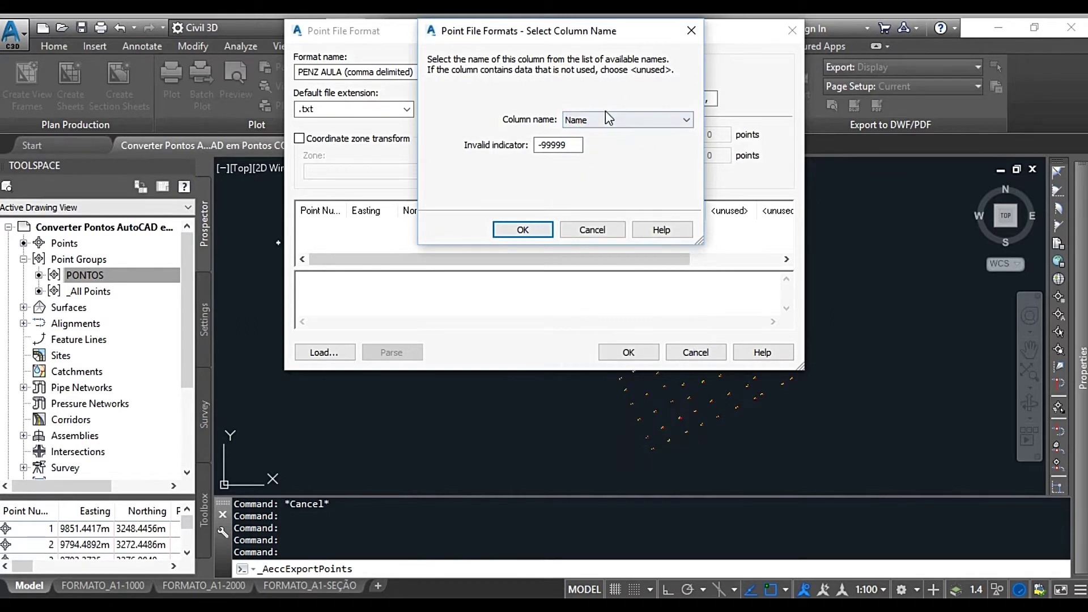
{"action": "left_click", "coordinate": [522, 230]}
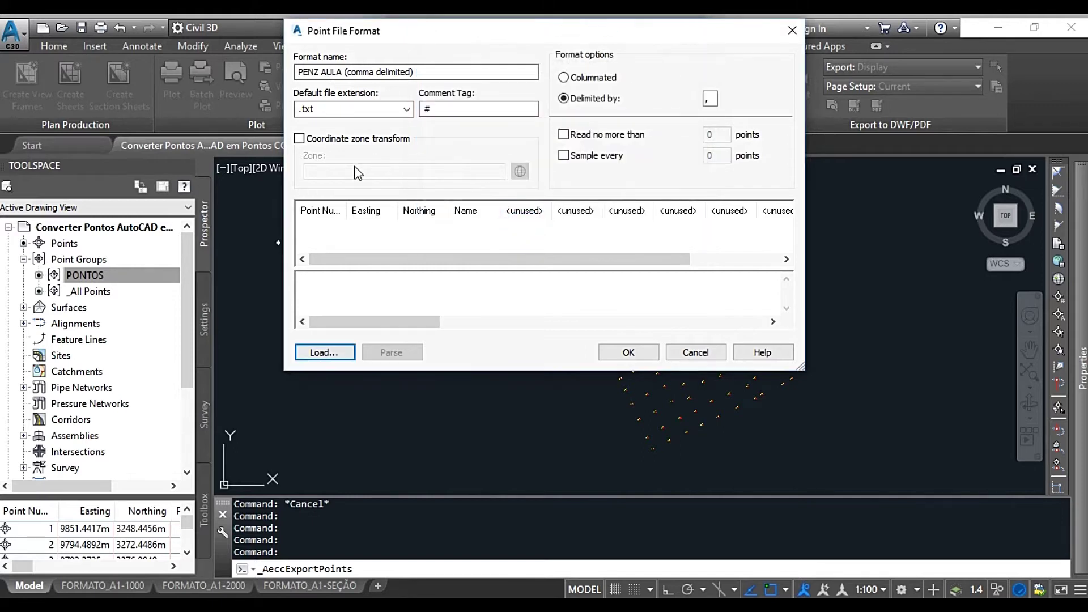
Check which names the first column offers now and close its definition without changes
{"action": "left_click", "coordinate": [313, 213]}
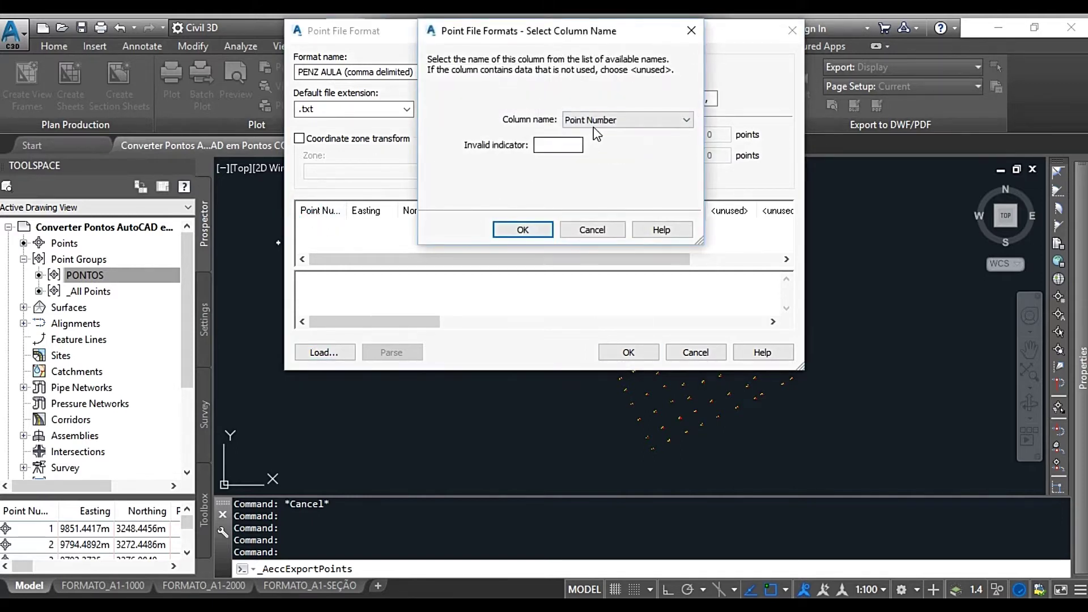
{"action": "left_click", "coordinate": [603, 120]}
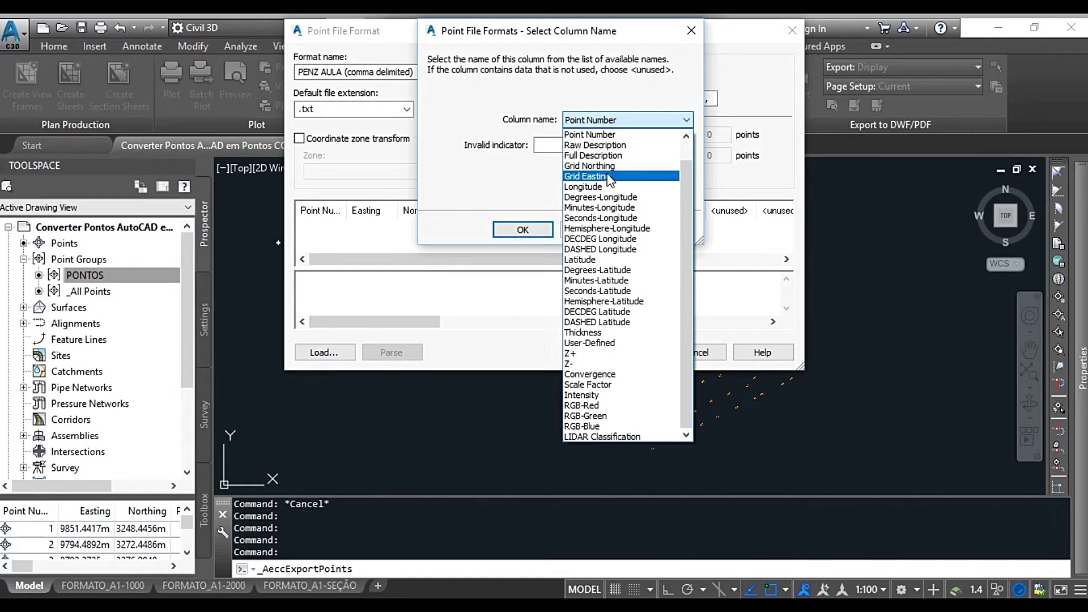
{"action": "scroll", "coordinate": [608, 180], "scroll_direction": "up", "scroll_amount": 1}
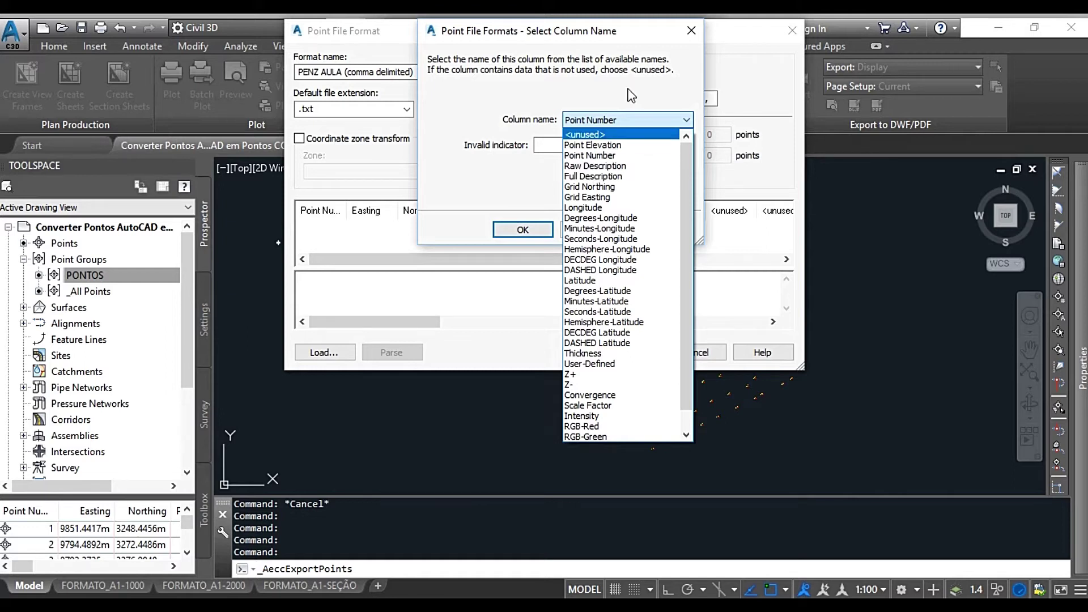
{"action": "left_click", "coordinate": [692, 30]}
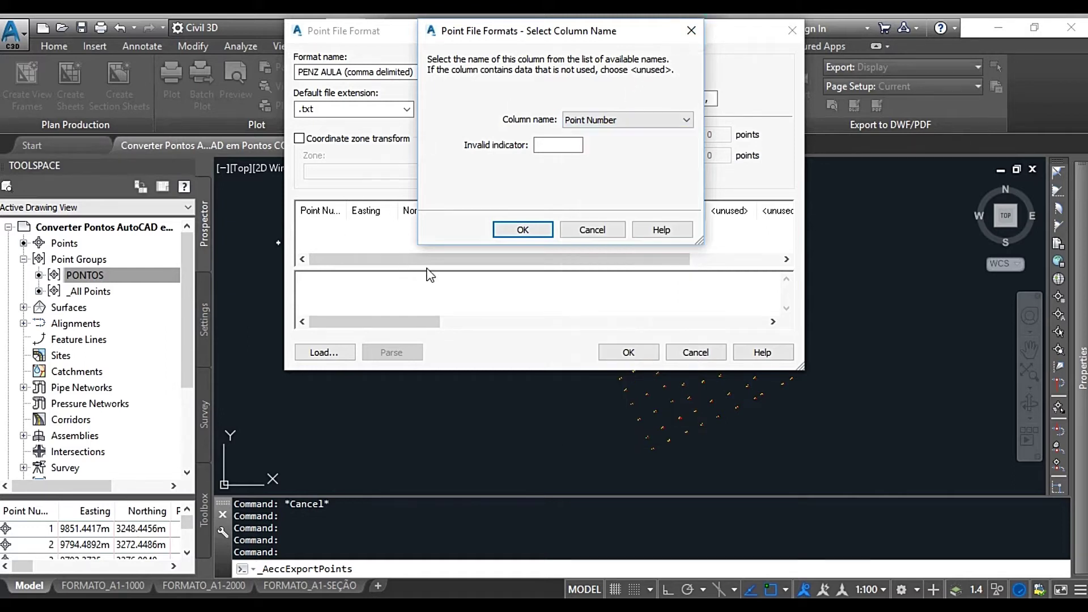
{"action": "left_click", "coordinate": [592, 229]}
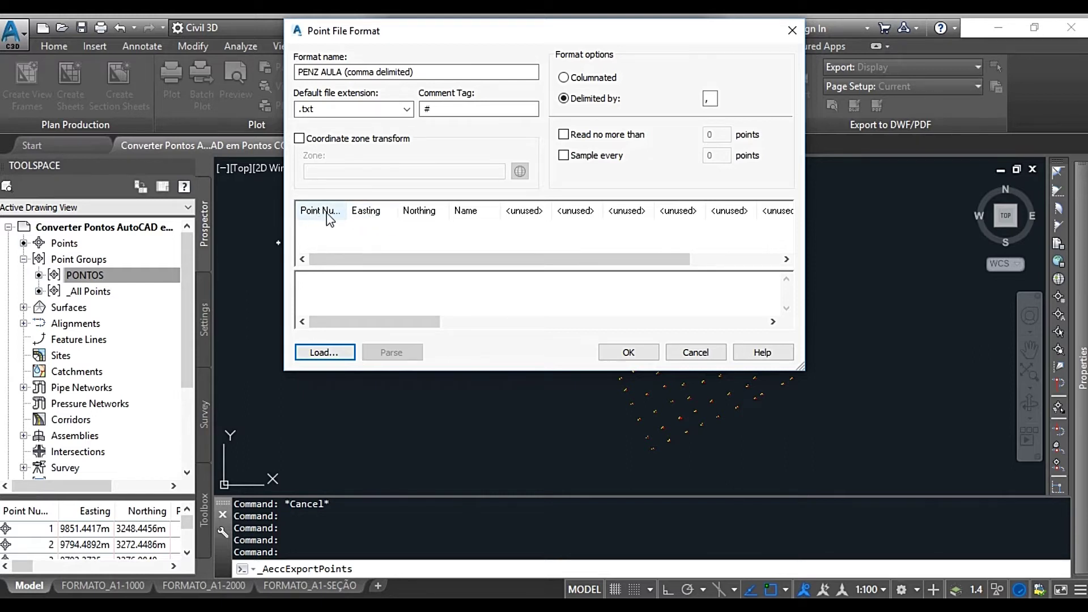
Restore the format's fourth column to Point Elevation
{"action": "left_click", "coordinate": [465, 210]}
{"action": "left_click", "coordinate": [612, 119]}
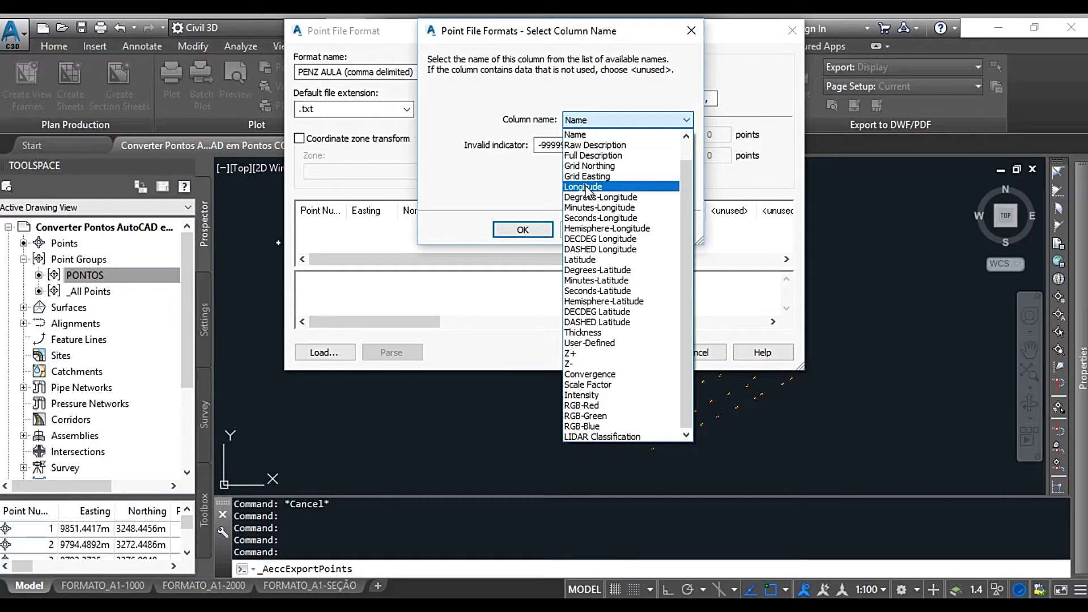
{"action": "scroll", "coordinate": [593, 170], "scroll_direction": "up", "scroll_amount": 1}
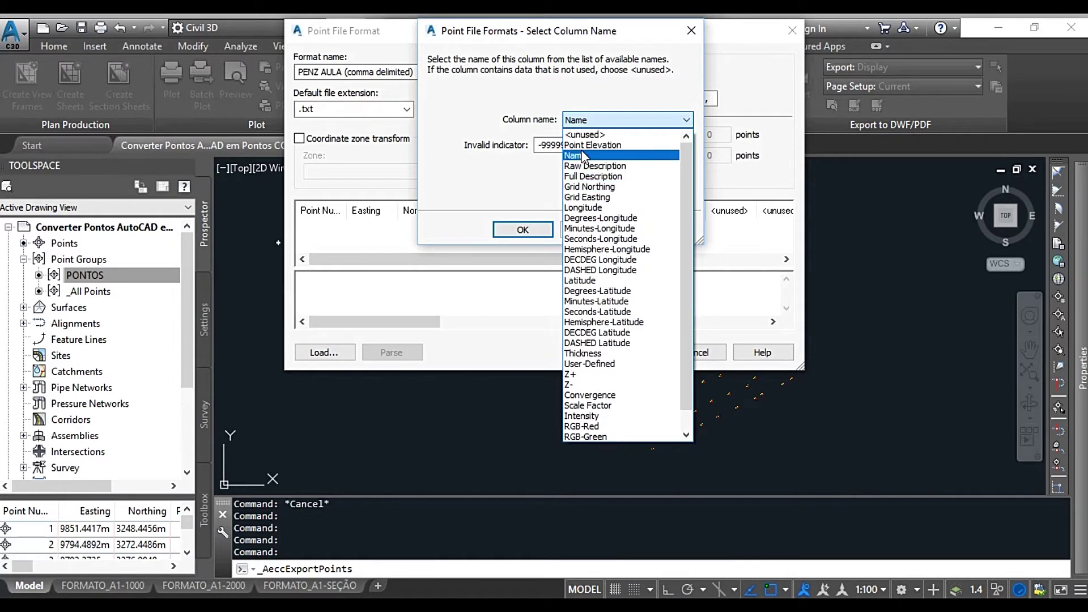
{"action": "left_click", "coordinate": [583, 146]}
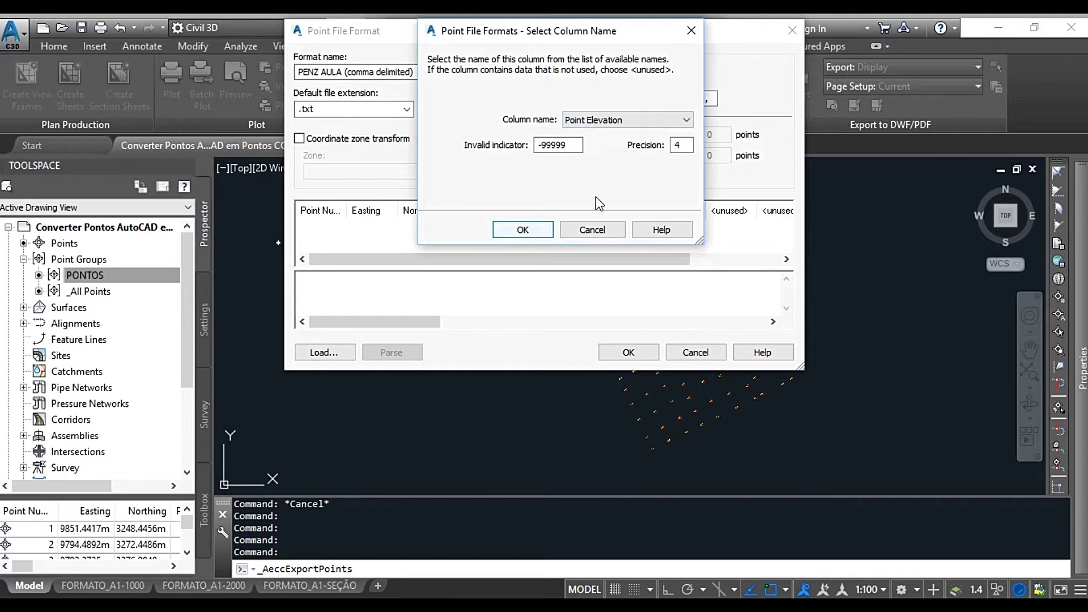
{"action": "left_click", "coordinate": [523, 229]}
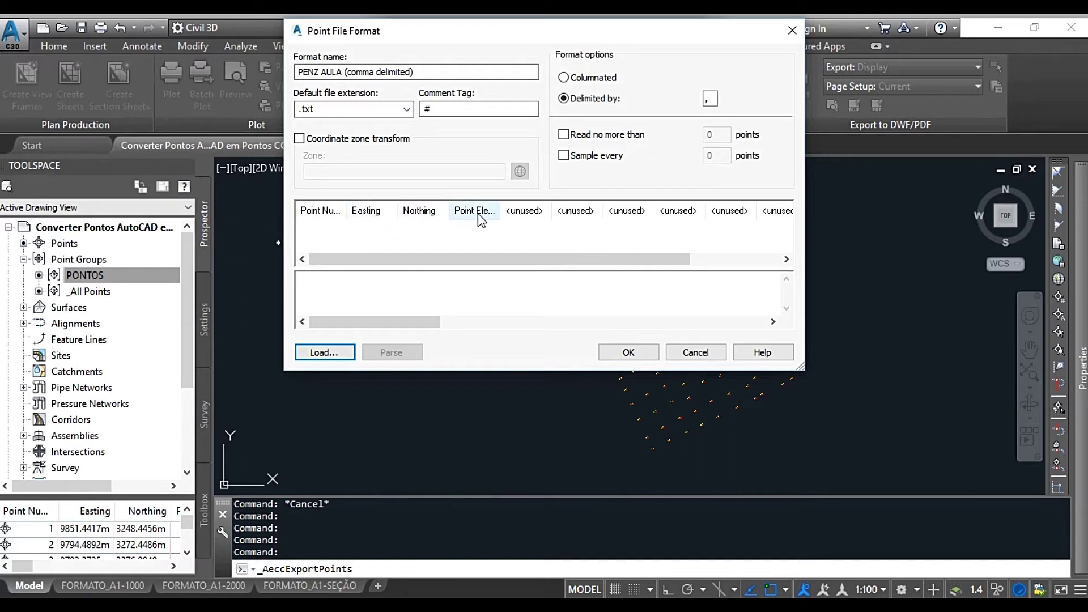
Accept the PENZ AULA (comma delimited) format definition and return to the point export with it selected
{"action": "left_click", "coordinate": [629, 352]}
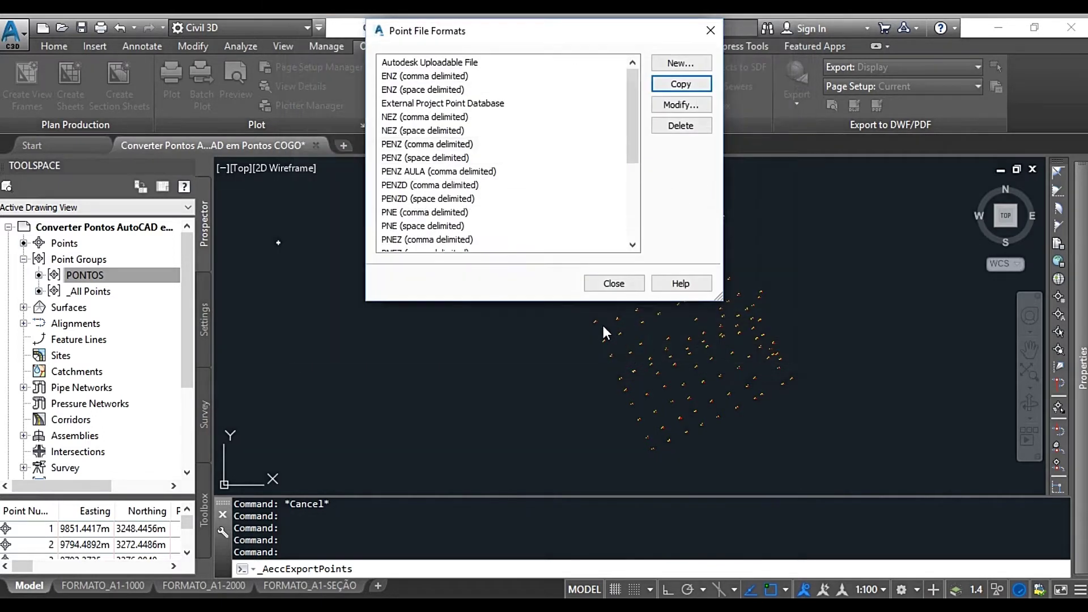
{"action": "left_click", "coordinate": [397, 173]}
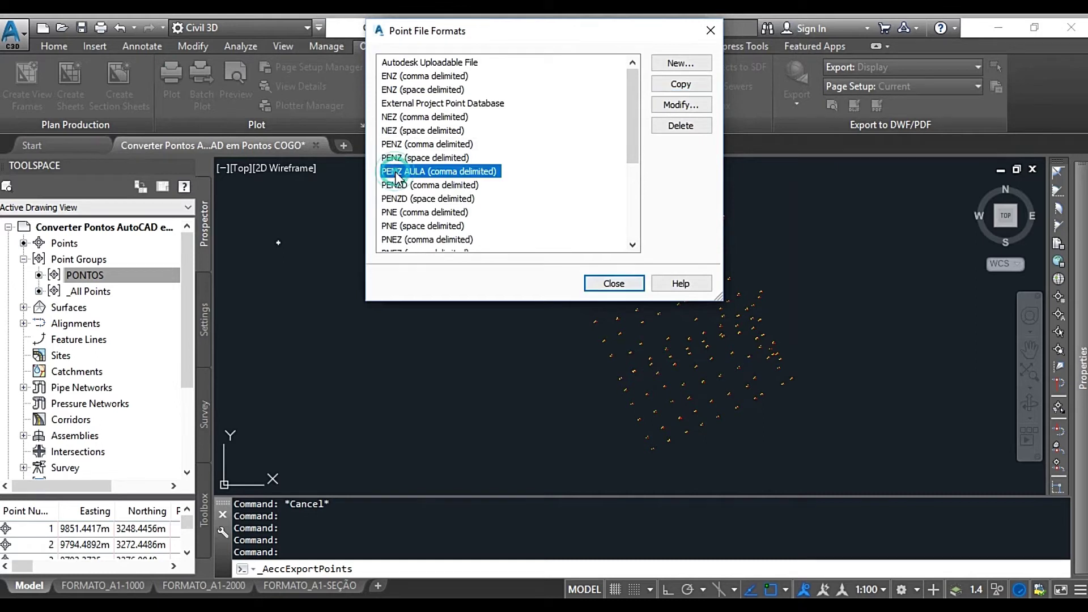
{"action": "left_click", "coordinate": [614, 284]}
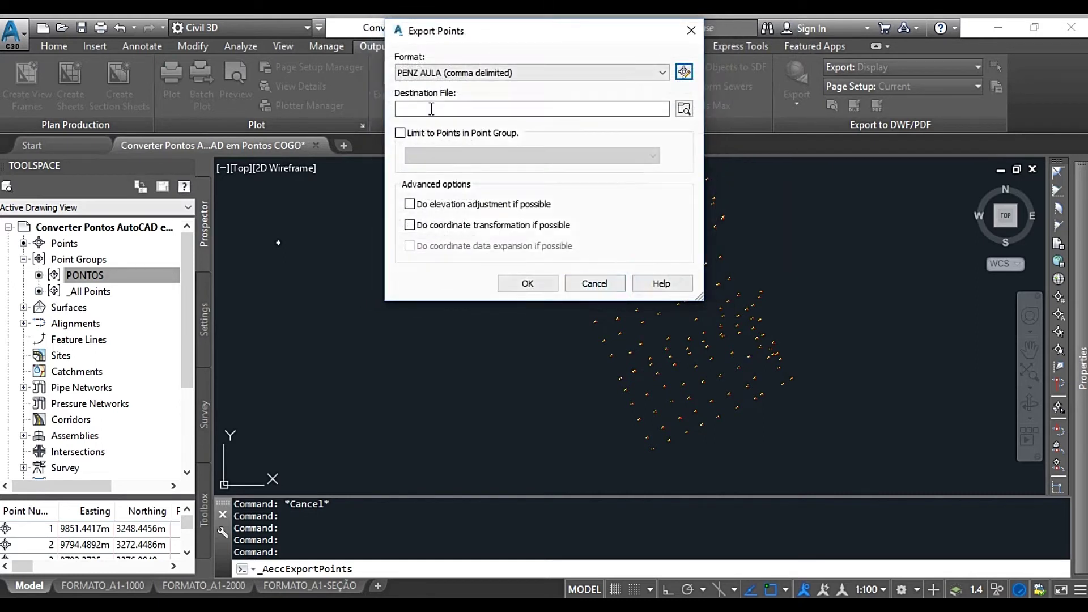
Set the export destination to a text file (*.txt) named PONTOS AULA in the Canal CAD & CIVIL3D folder
{"action": "left_click", "coordinate": [683, 108]}
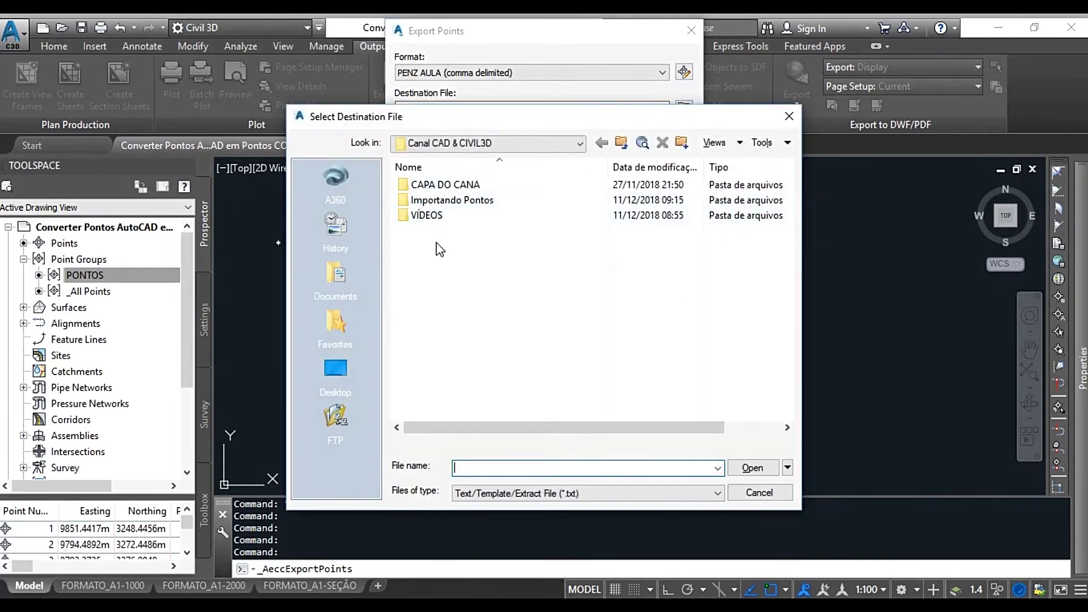
{"action": "left_click", "coordinate": [490, 468]}
{"action": "left_click", "coordinate": [471, 492]}
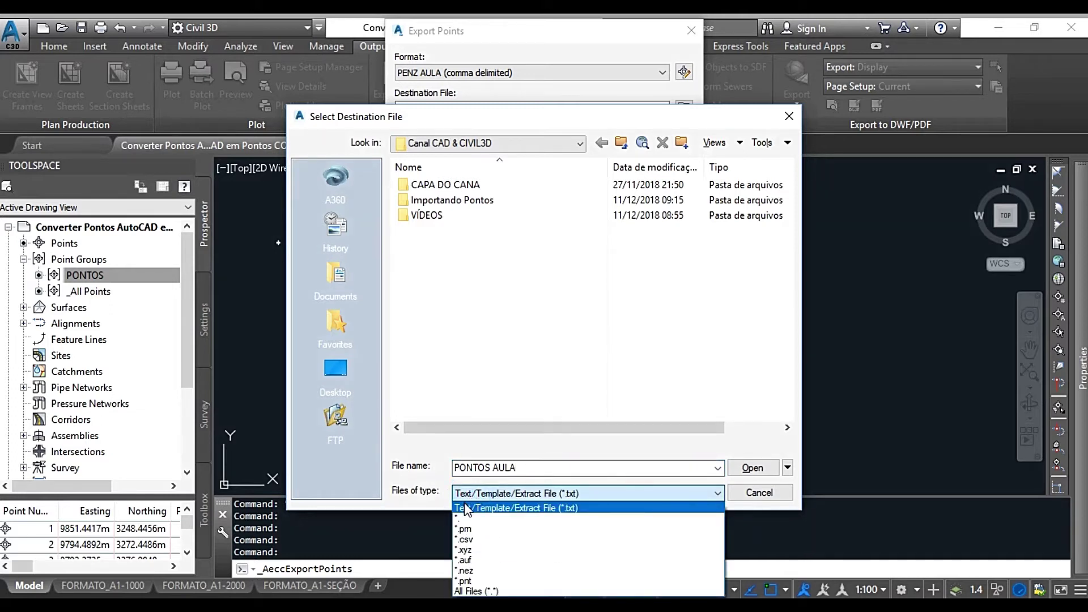
{"action": "left_click", "coordinate": [482, 494]}
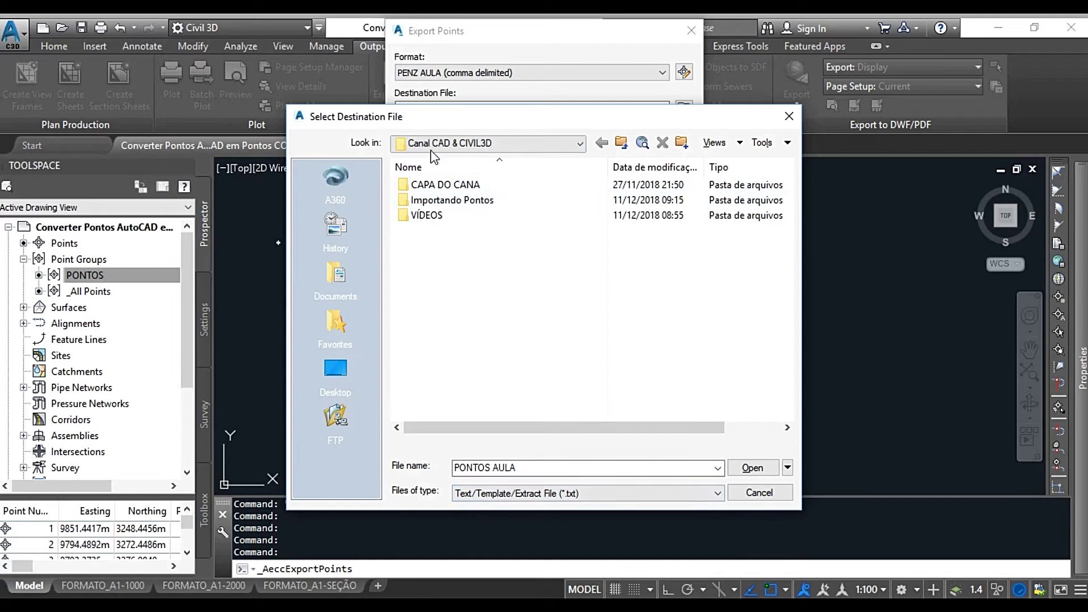
{"action": "left_click", "coordinate": [754, 468]}
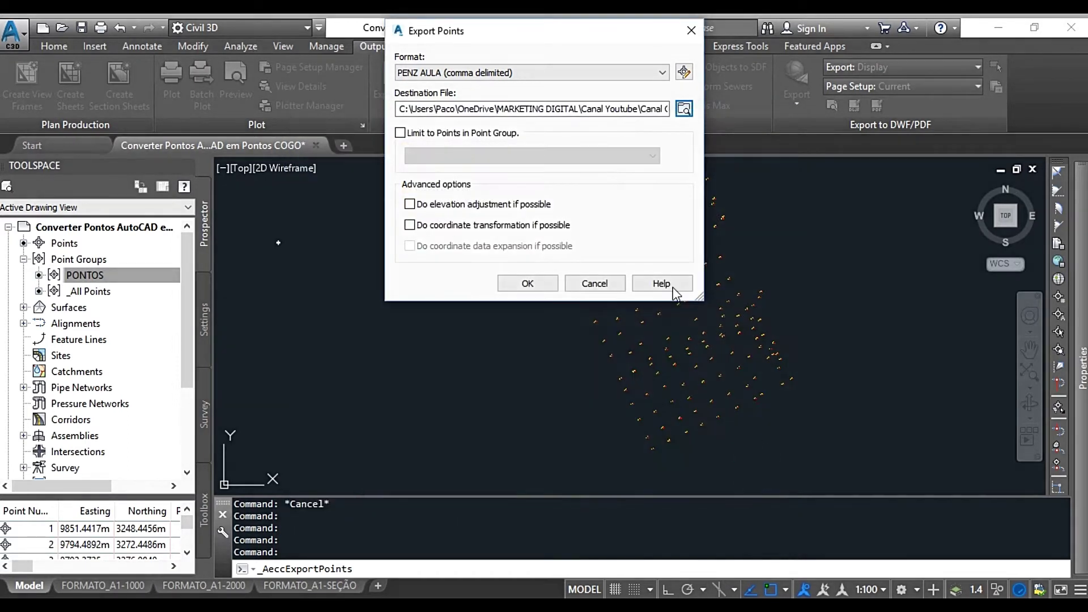
Limit the export to the PONTOS point group and run it without elevation adjustment
{"action": "left_click", "coordinate": [400, 133]}
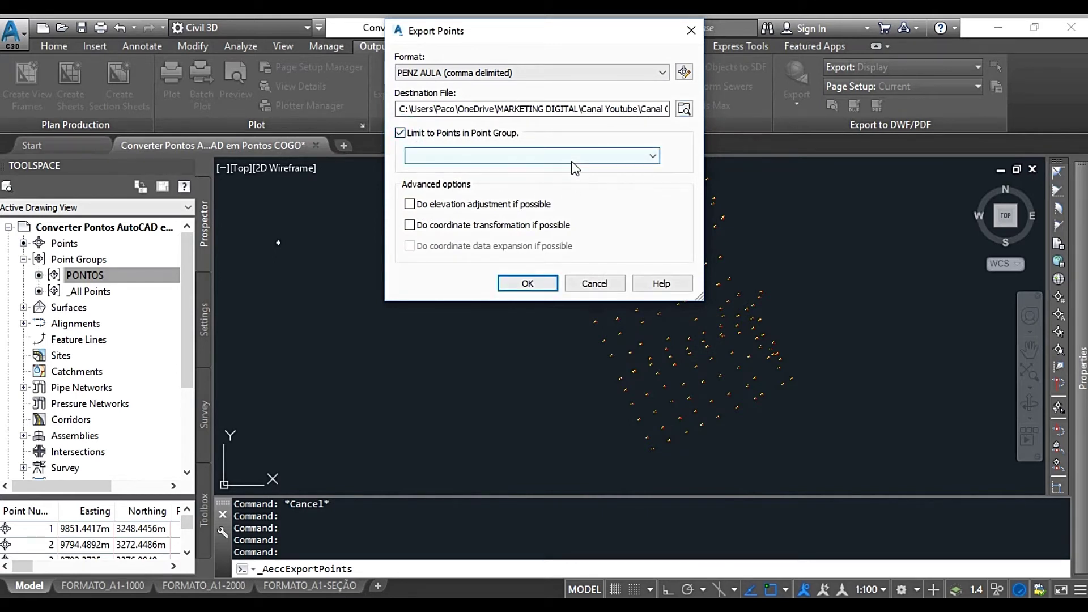
{"action": "left_click", "coordinate": [565, 156]}
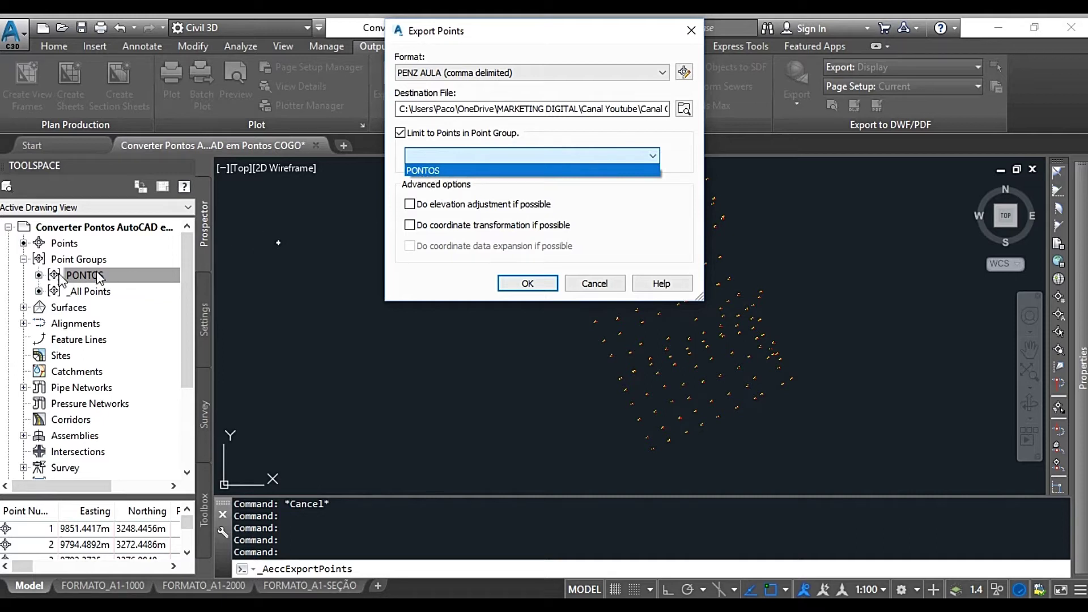
{"action": "left_click", "coordinate": [425, 170]}
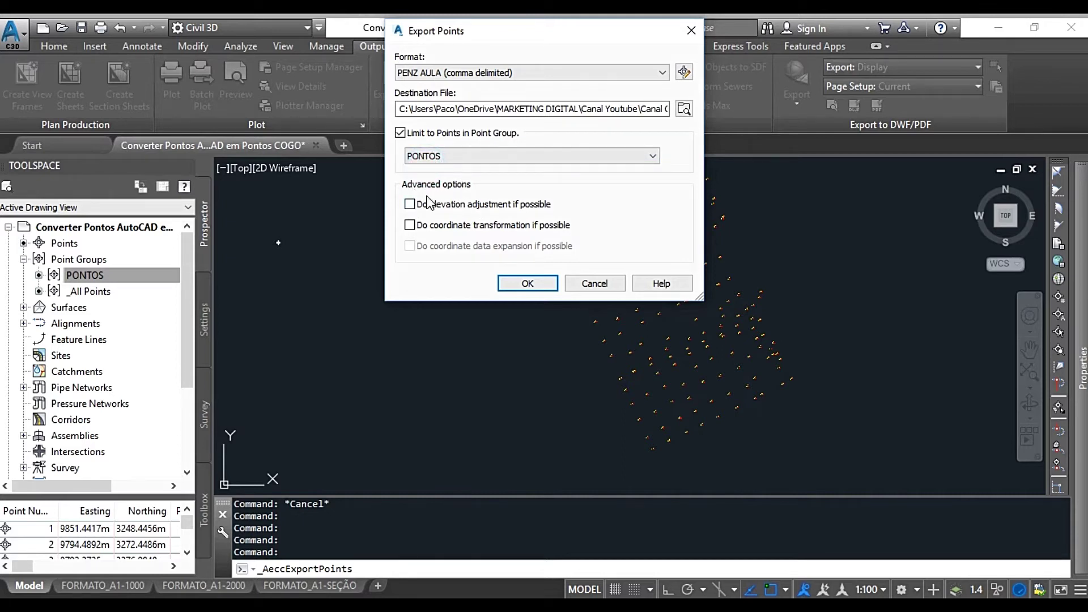
{"action": "left_click", "coordinate": [410, 205]}
{"action": "left_click", "coordinate": [409, 204]}
{"action": "left_click", "coordinate": [537, 289]}
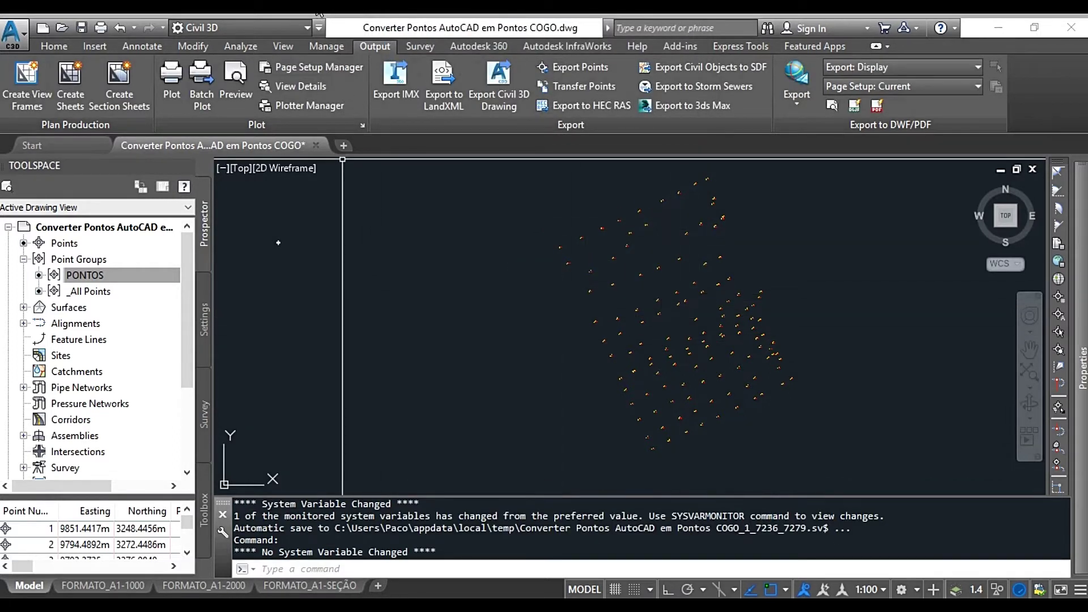
Switch to File Explorer, open PONTOS AULA.txt and examine the point numbers, coordinates and elevations it lists
{"action": "key", "text": "alt+Tab"}
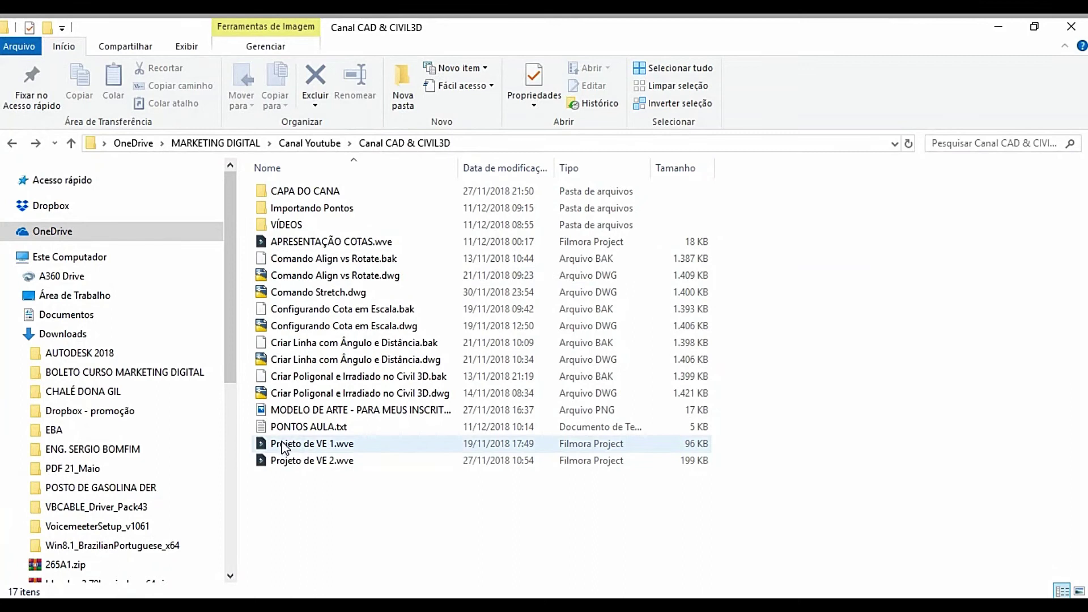
{"action": "left_click", "coordinate": [286, 429]}
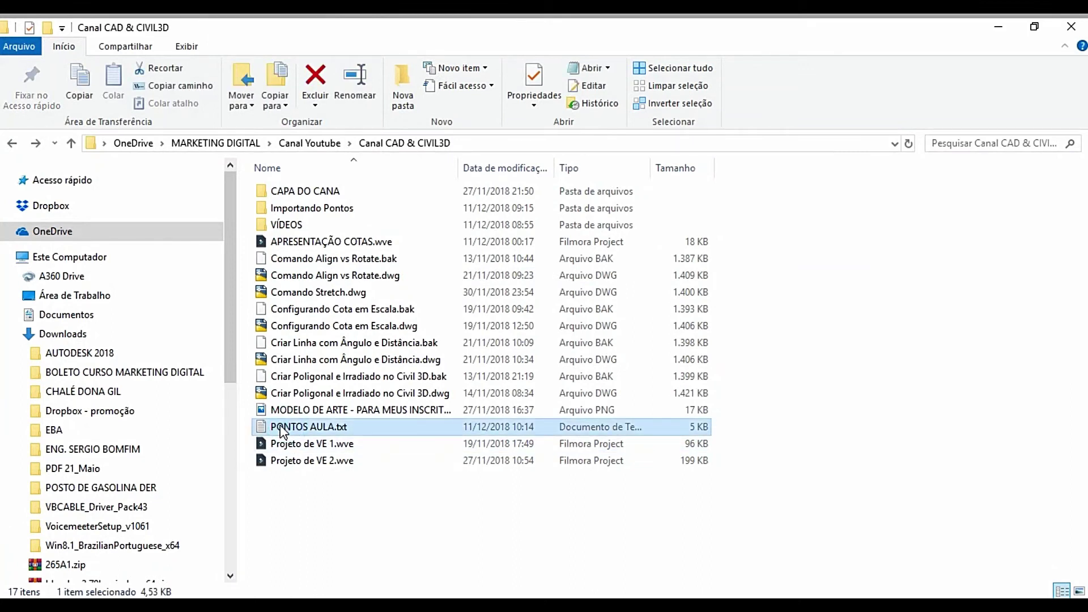
{"action": "double_click", "coordinate": [444, 427]}
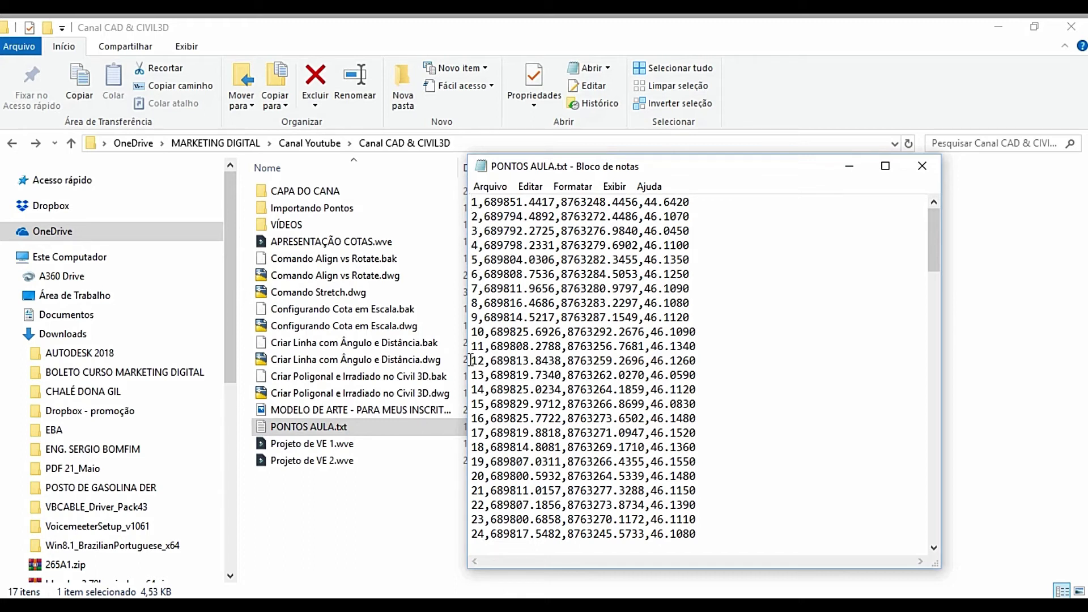
{"action": "left_click_drag", "start_coordinate": [484, 207], "coordinate": [558, 200]}
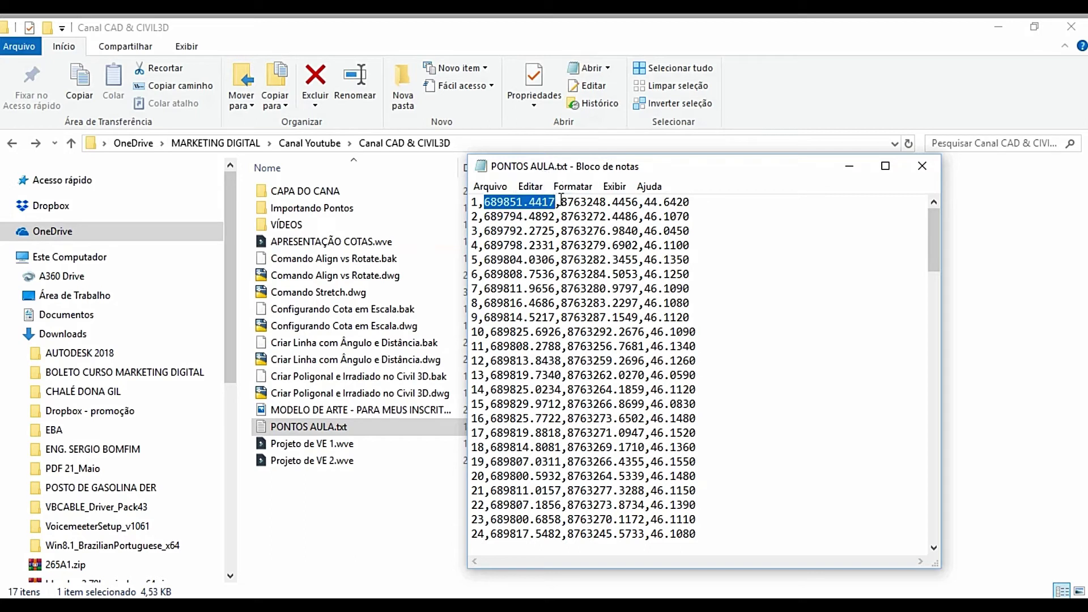
{"action": "left_click_drag", "start_coordinate": [561, 203], "coordinate": [698, 197]}
{"action": "scroll", "coordinate": [654, 274], "scroll_direction": "down", "scroll_amount": 20}
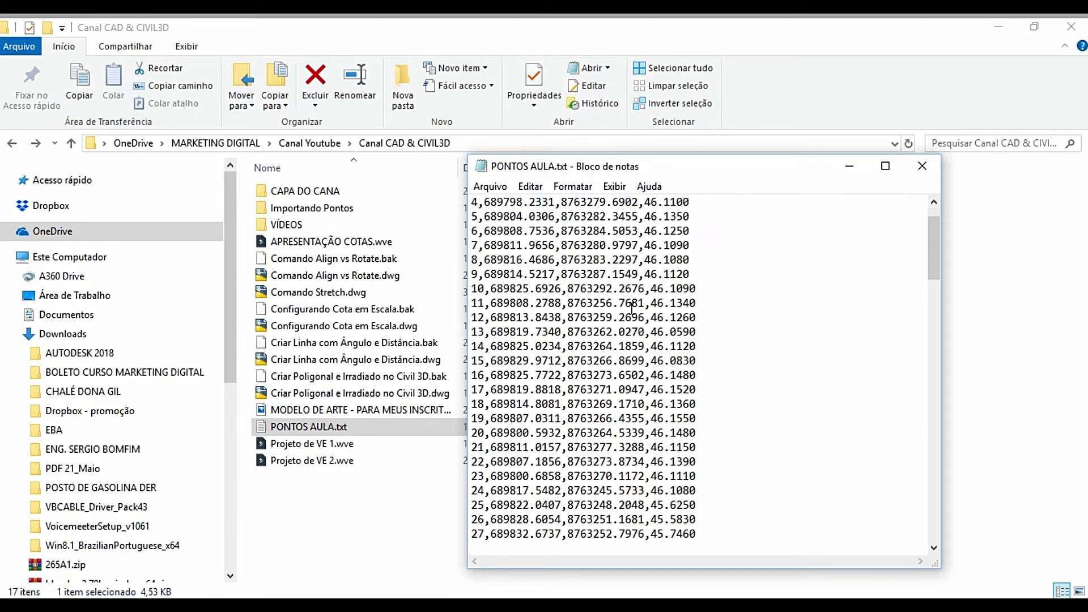
Examine the remaining points down to the end of PONTOS AULA.txt, close the file and switch back to Civil 3D
{"action": "scroll", "coordinate": [629, 312], "scroll_direction": "down", "scroll_amount": 4}
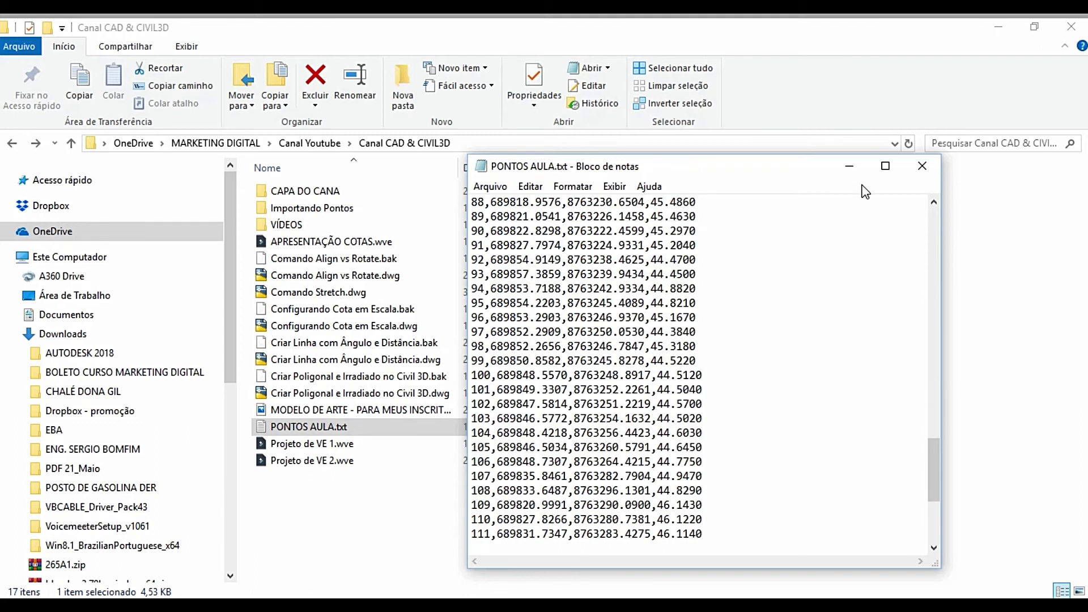
{"action": "left_click", "coordinate": [922, 165]}
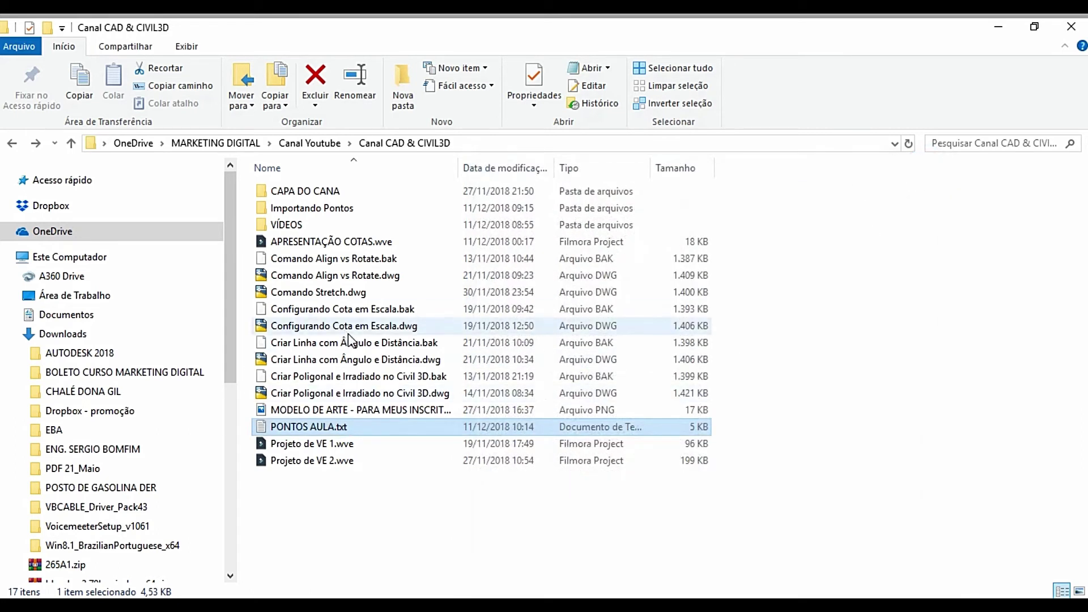
{"action": "key", "text": "alt+Tab"}
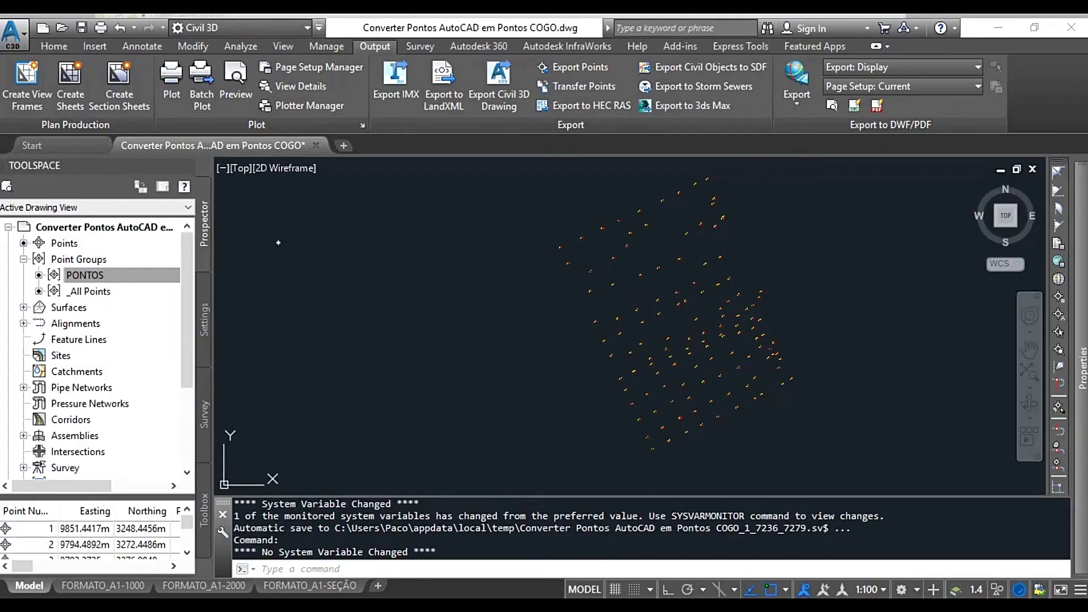
{"action": "scroll", "coordinate": [544, 267], "scroll_direction": "down", "scroll_amount": 6}
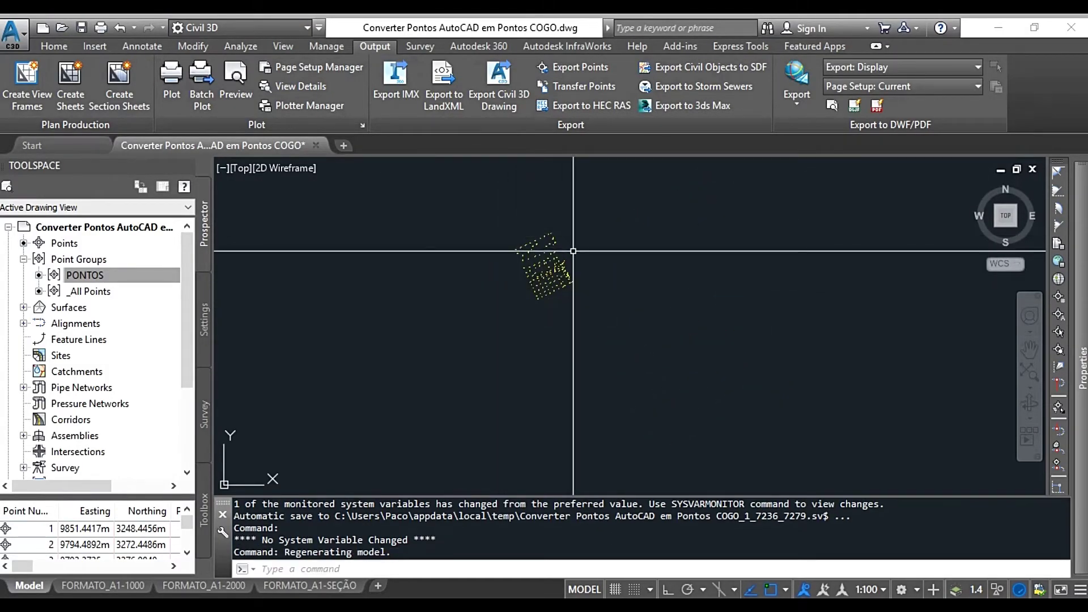
{"action": "mouse_move", "coordinate": [544, 247]}
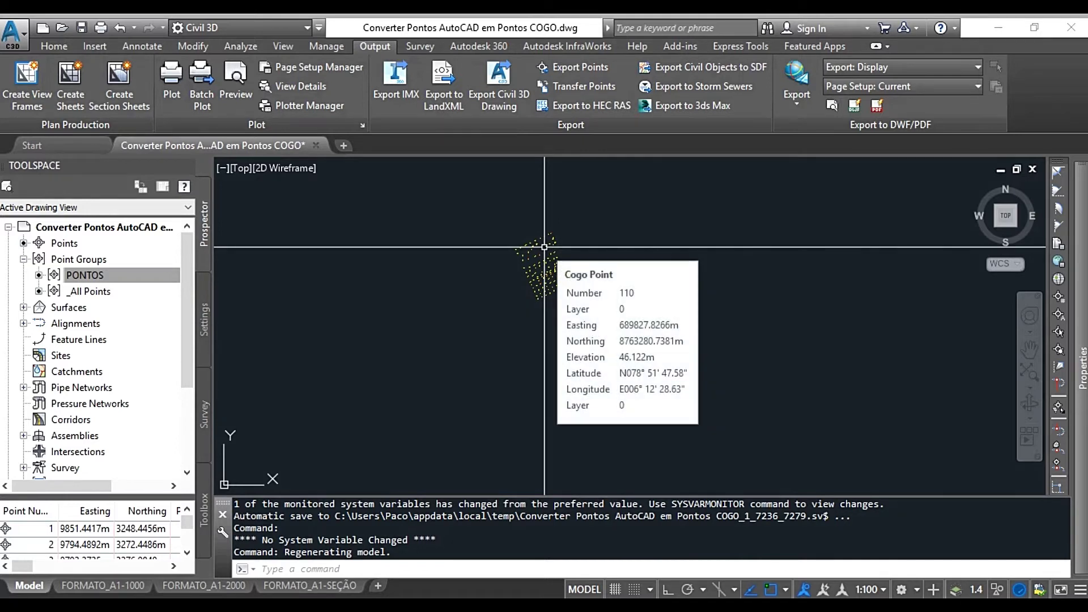
{"action": "left_click", "coordinate": [464, 208]}
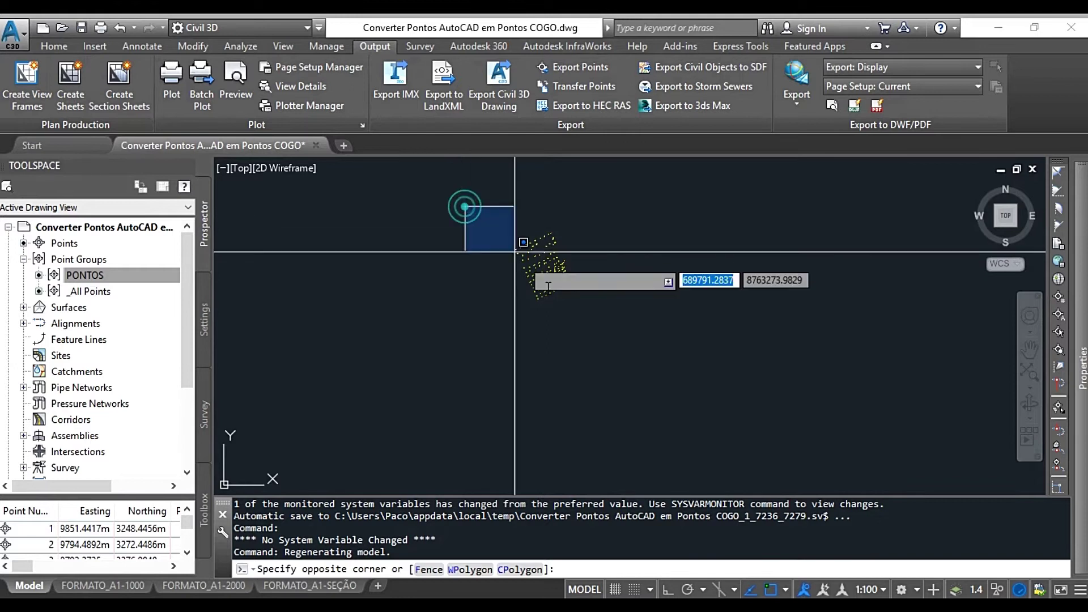
{"action": "left_click", "coordinate": [608, 337]}
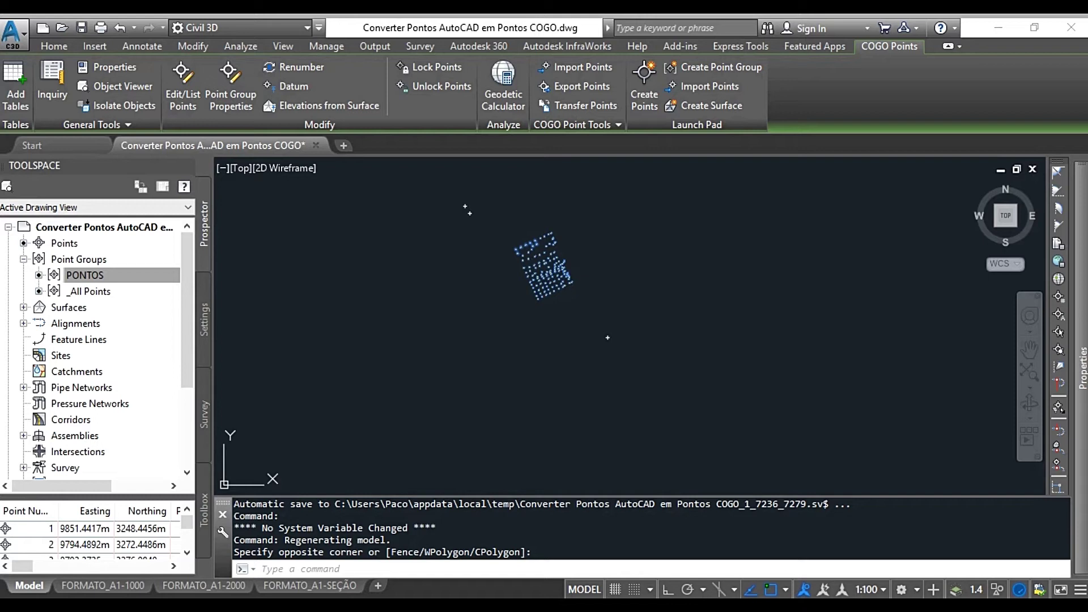
{"action": "left_click", "coordinate": [613, 385]}
{"action": "key", "text": "Escape"}
{"action": "key", "text": "Escape"}
{"action": "key", "text": "Escape"}
{"action": "key", "text": "Escape"}
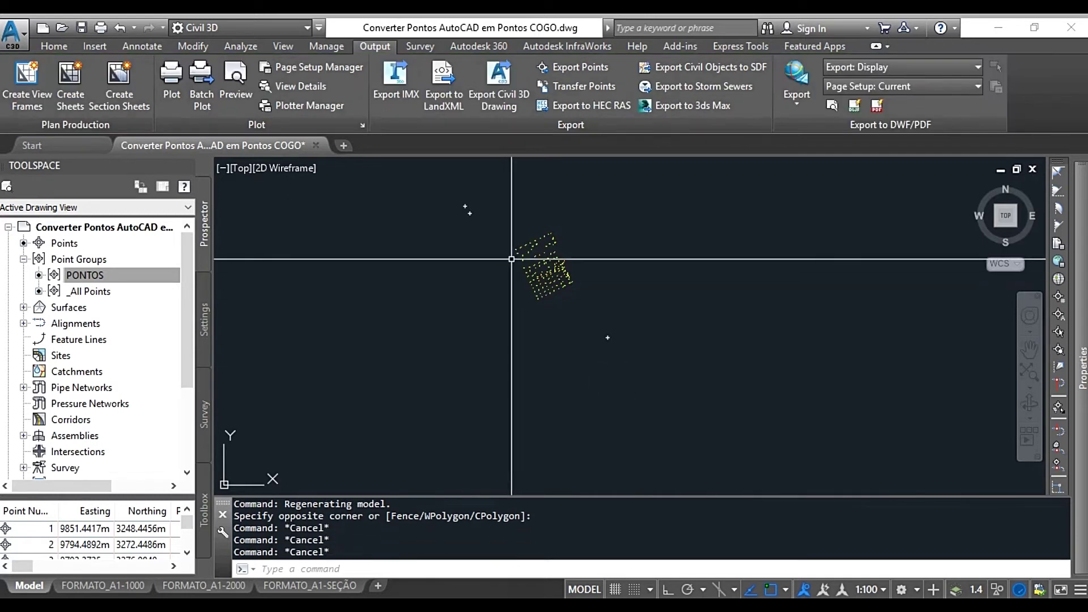
Erase all the COGO points from the drawing
{"action": "left_click", "coordinate": [645, 360]}
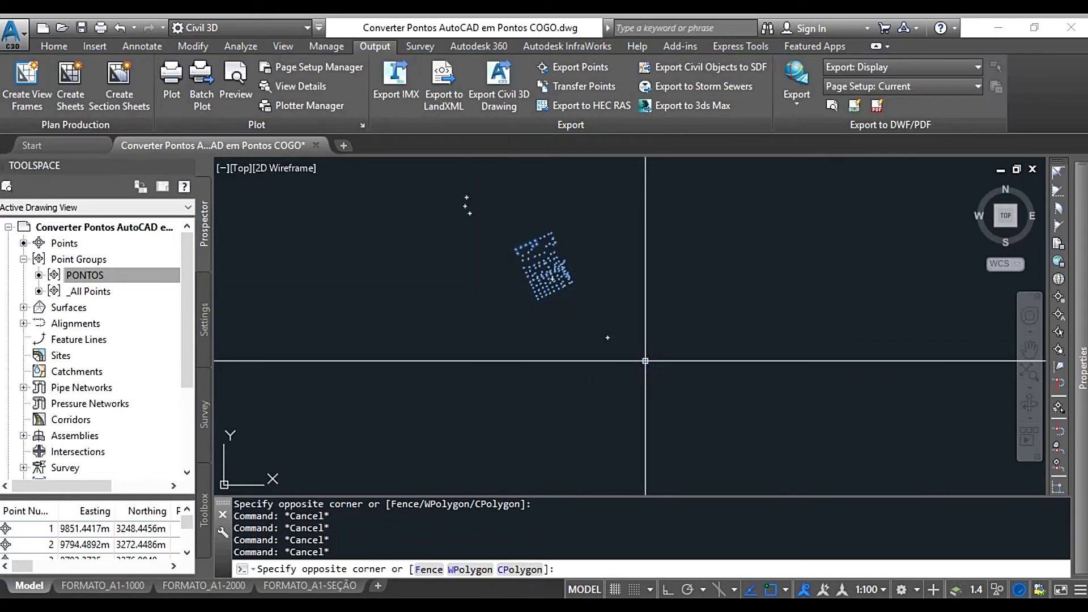
{"action": "left_click", "coordinate": [507, 227]}
{"action": "key", "text": "Delete"}
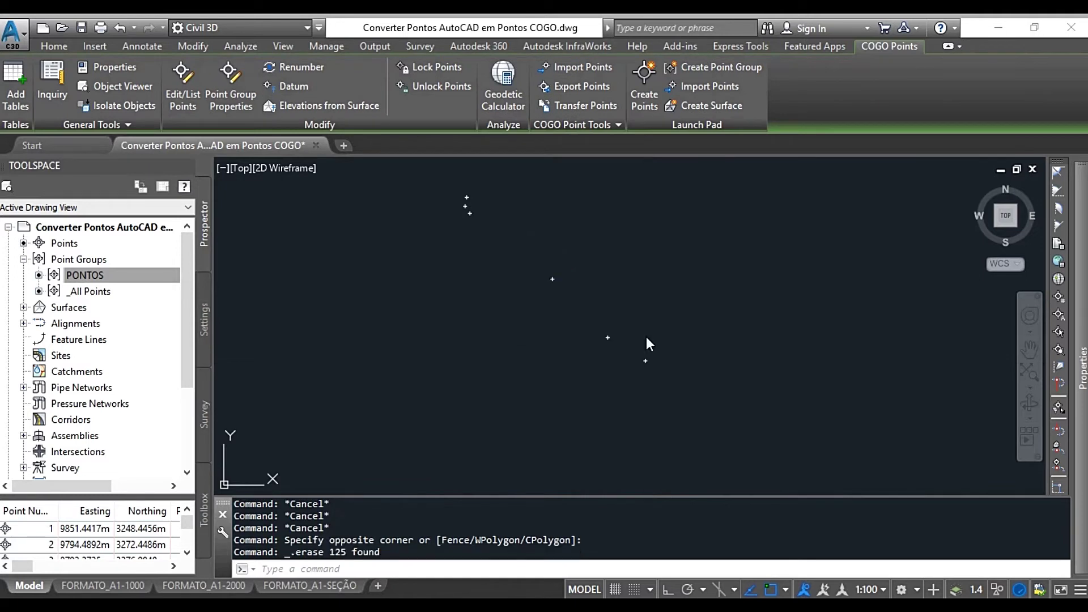
Delete the PONTOS point group and regenerate the drawing with RE to clear leftover marks
{"action": "left_click", "coordinate": [97, 275]}
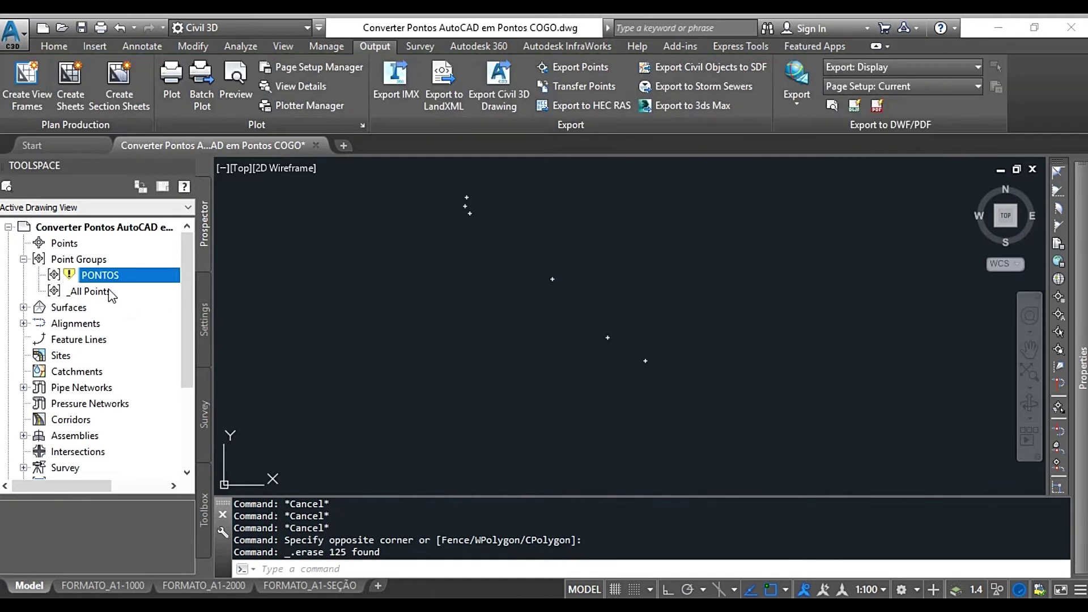
{"action": "right_click", "coordinate": [99, 275]}
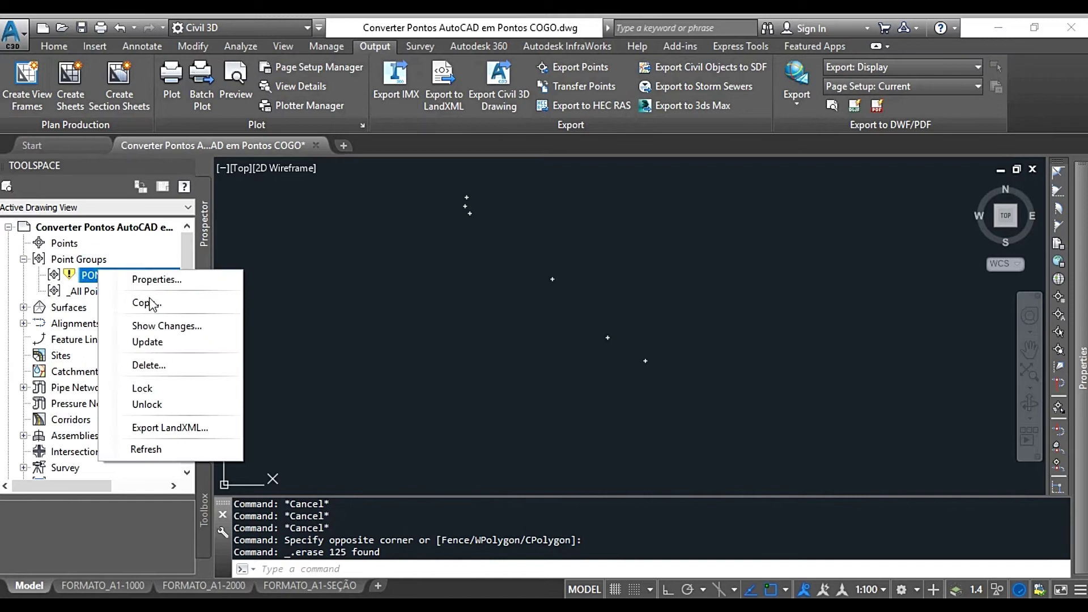
{"action": "left_click", "coordinate": [149, 365]}
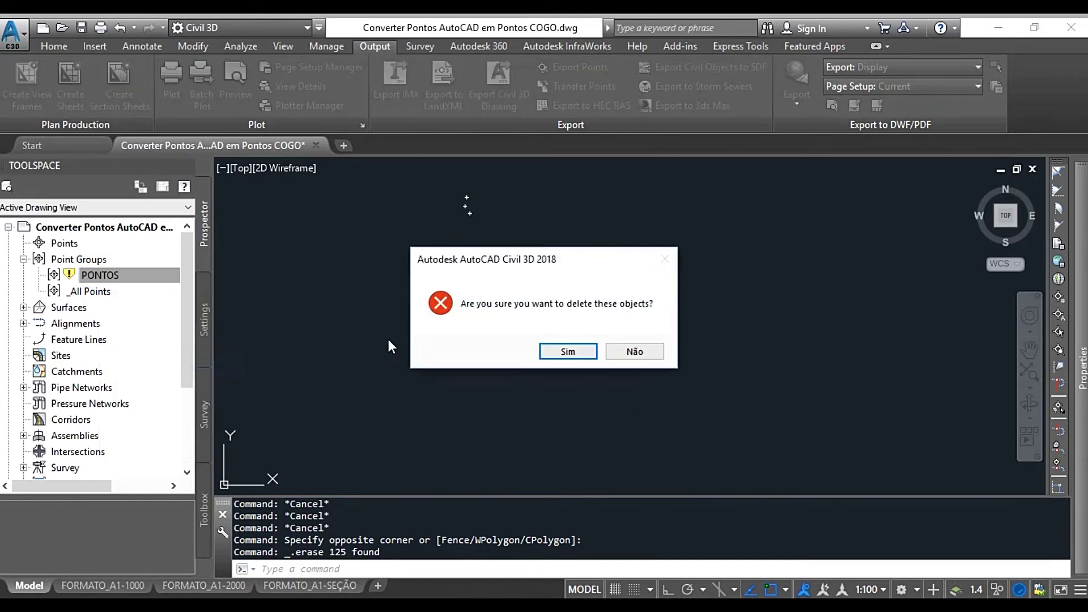
{"action": "left_click", "coordinate": [568, 352]}
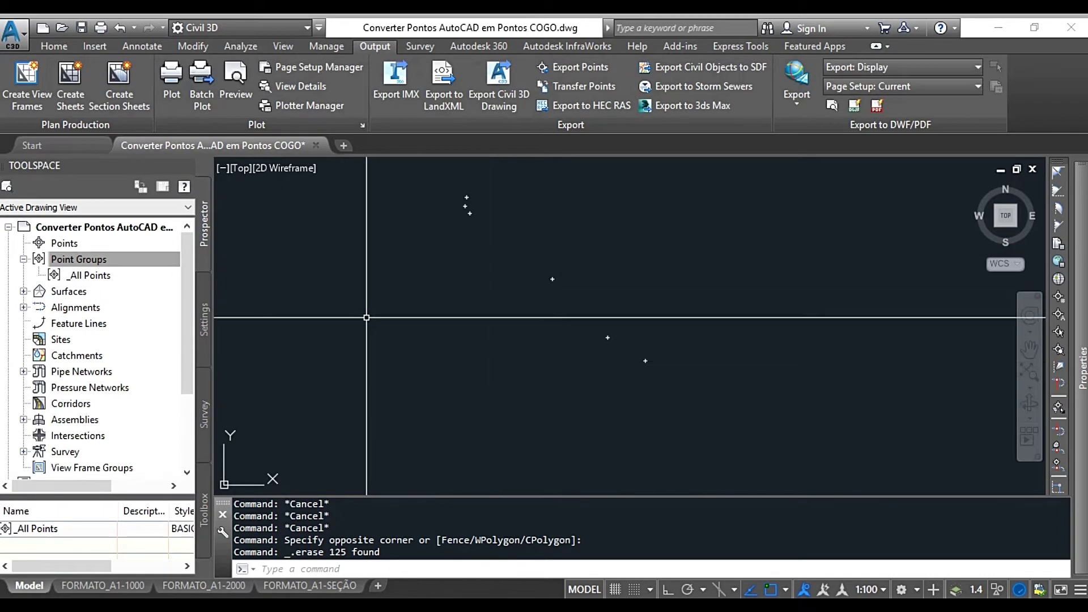
{"action": "type", "text": "RE"}
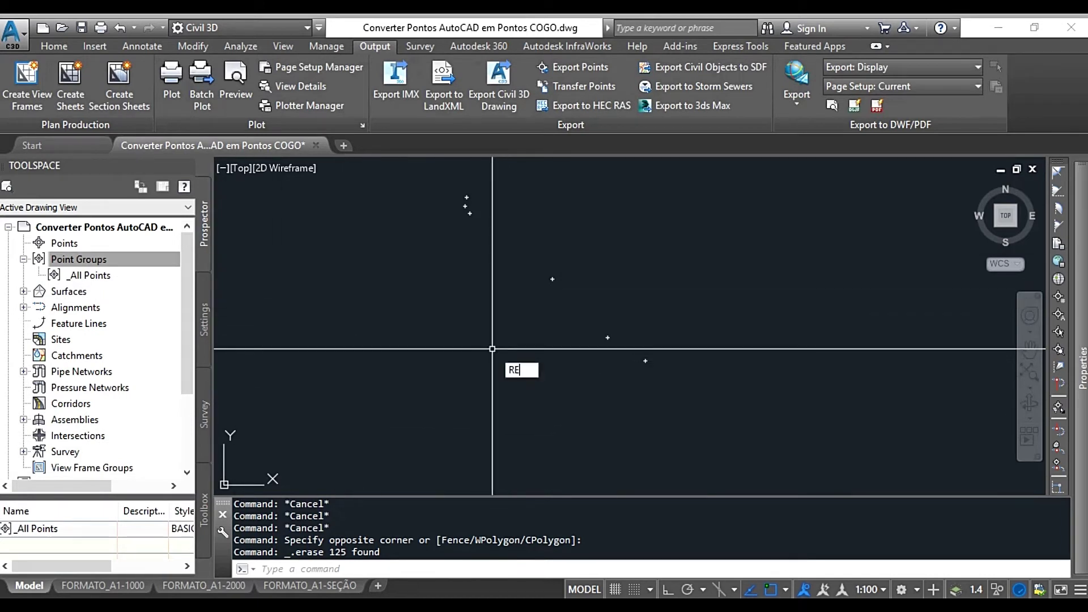
{"action": "key", "text": "Return"}
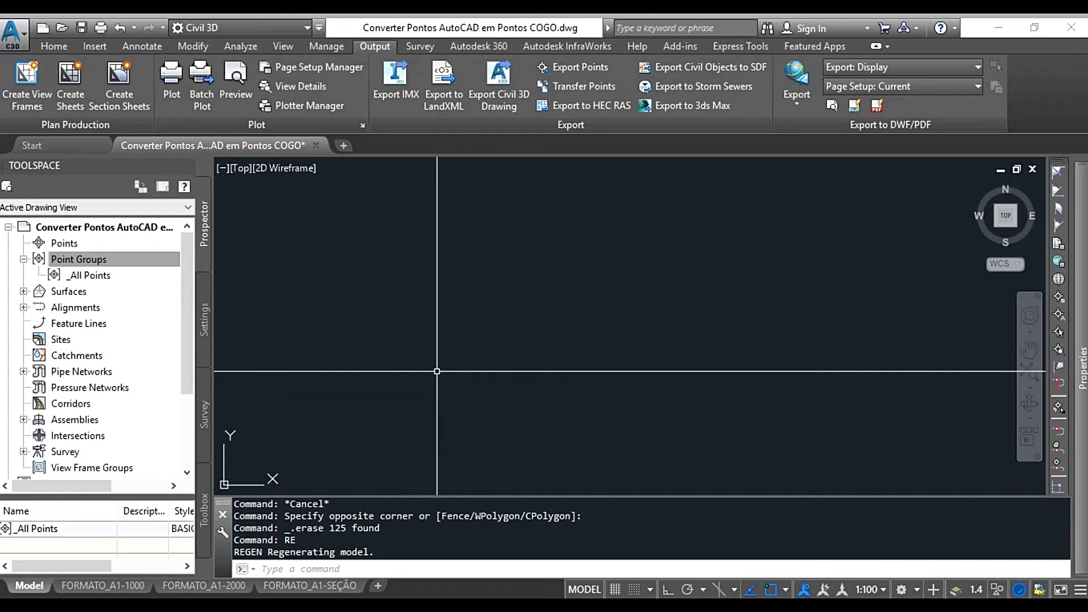
Start a points-from-file import and add PONTOS AULA.txt from the Canal CAD & CIVIL3D folder as the source
{"action": "left_click", "coordinate": [88, 46]}
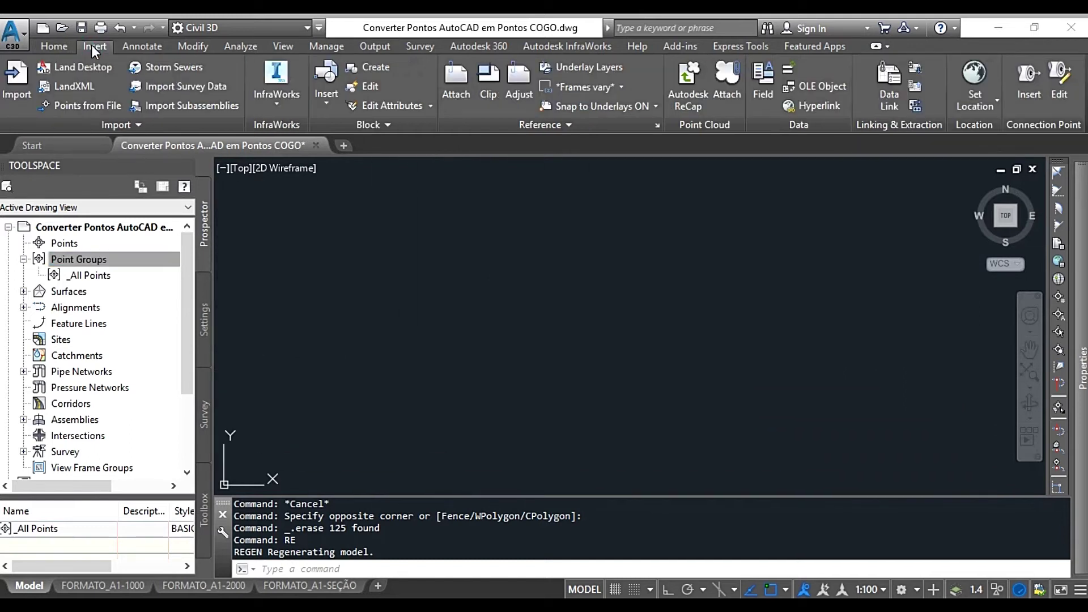
{"action": "left_click", "coordinate": [65, 108]}
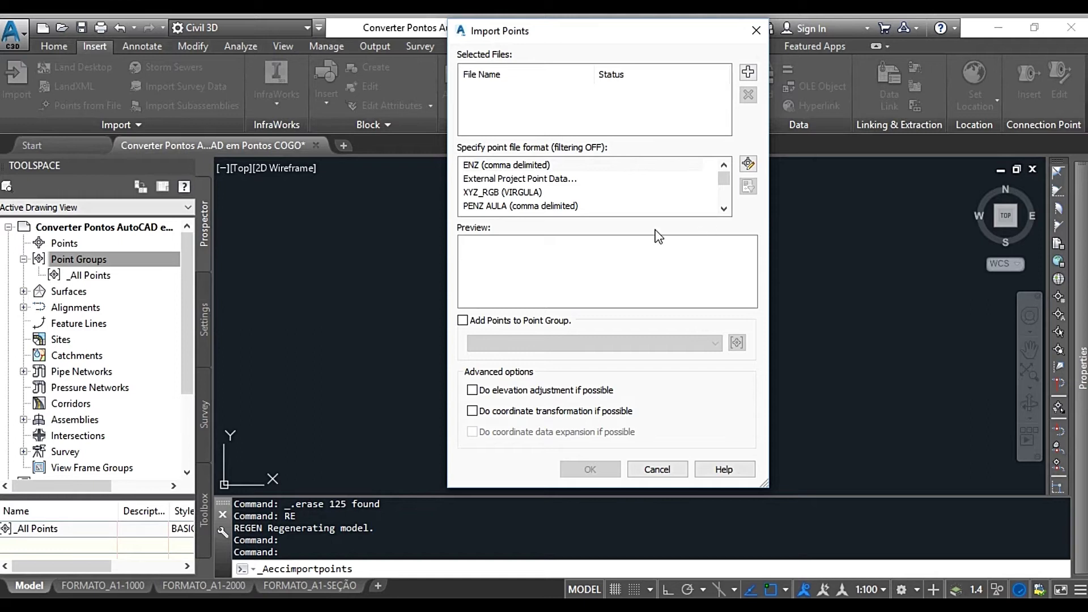
{"action": "left_click", "coordinate": [748, 72]}
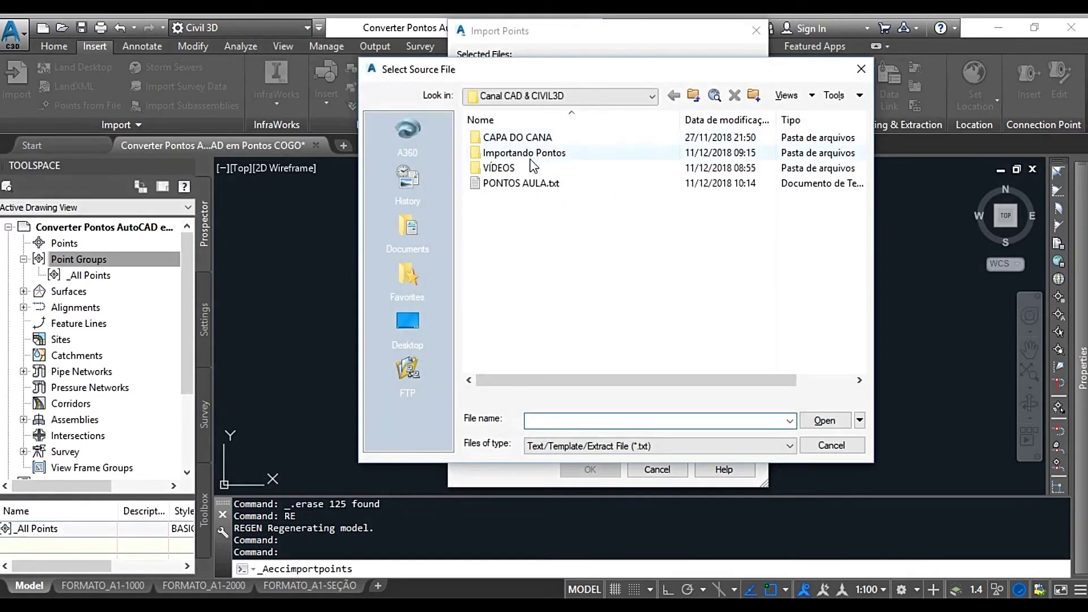
{"action": "left_click", "coordinate": [528, 184]}
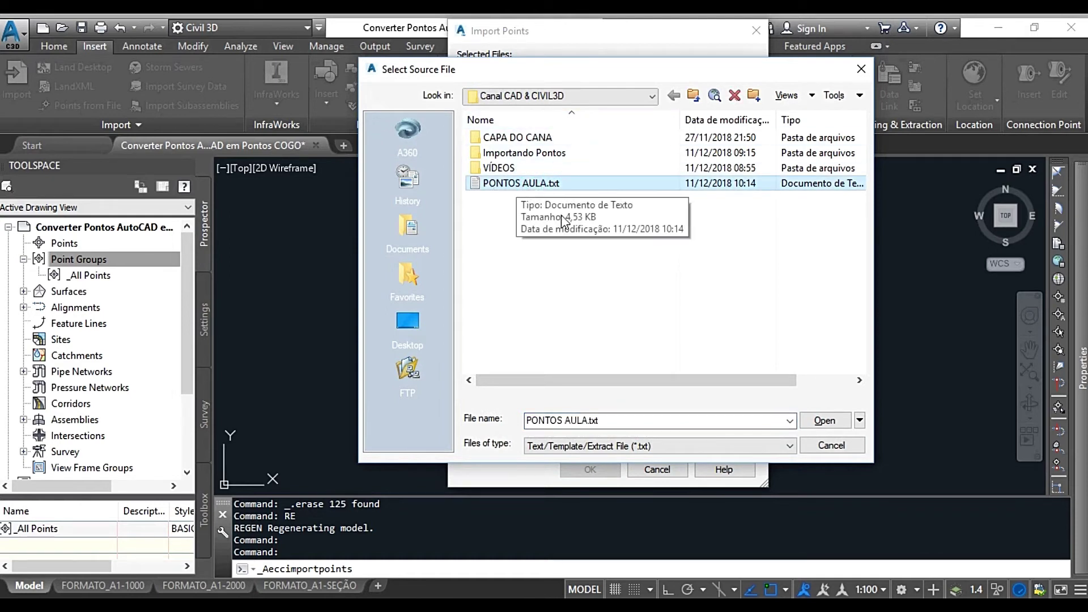
{"action": "left_click", "coordinate": [831, 418]}
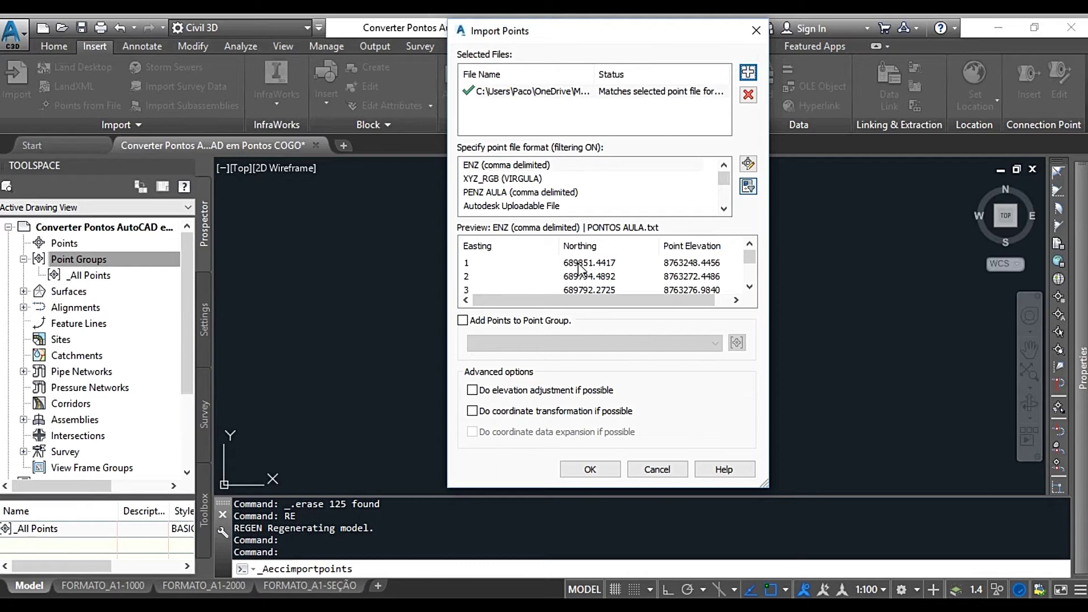
Switch to File Explorer, open PONTOS AULA.txt, check the column order in its first line and return to the Civil 3D import
{"action": "key", "text": "alt+Tab"}
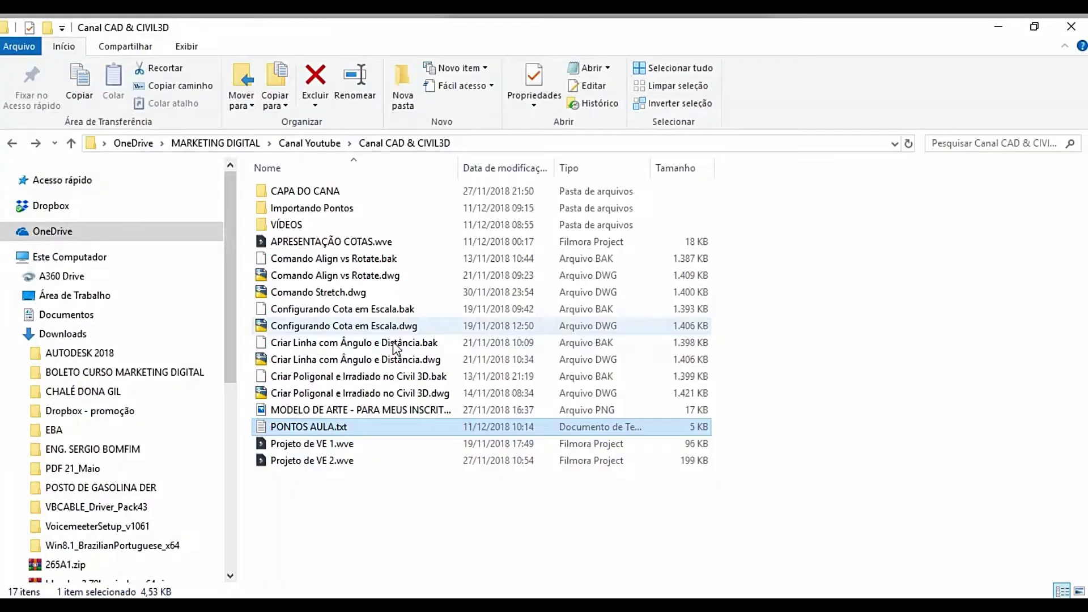
{"action": "double_click", "coordinate": [297, 427]}
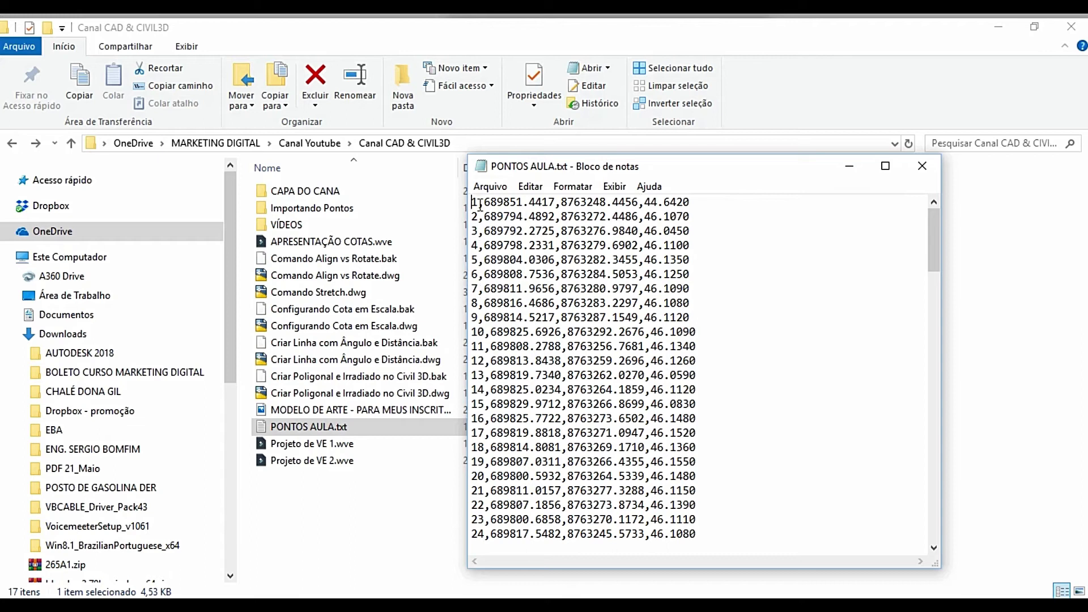
{"action": "left_click_drag", "start_coordinate": [484, 199], "coordinate": [691, 208]}
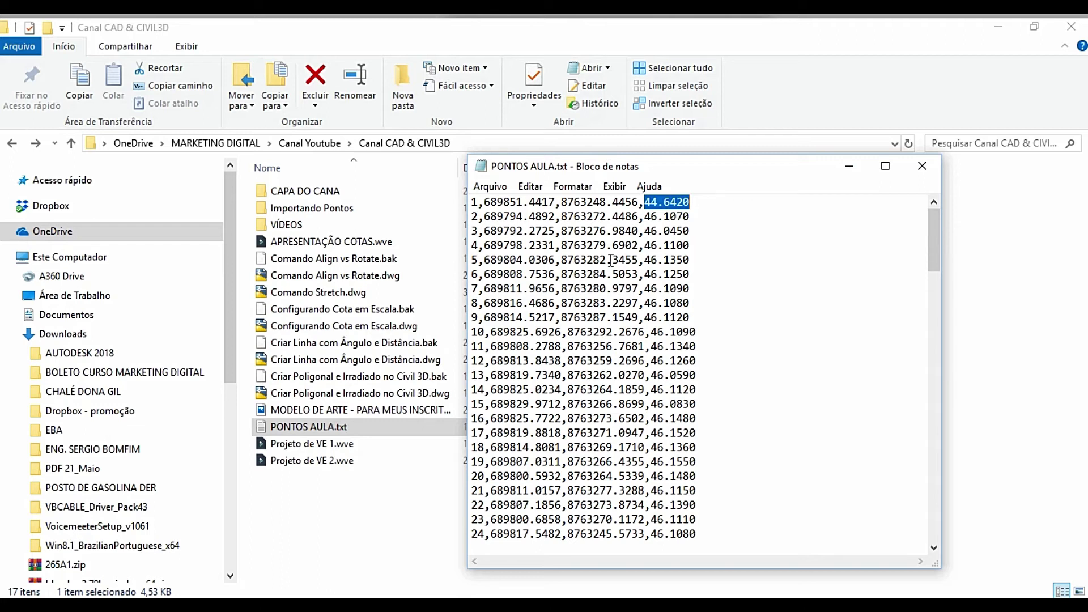
{"action": "left_click", "coordinate": [325, 11]}
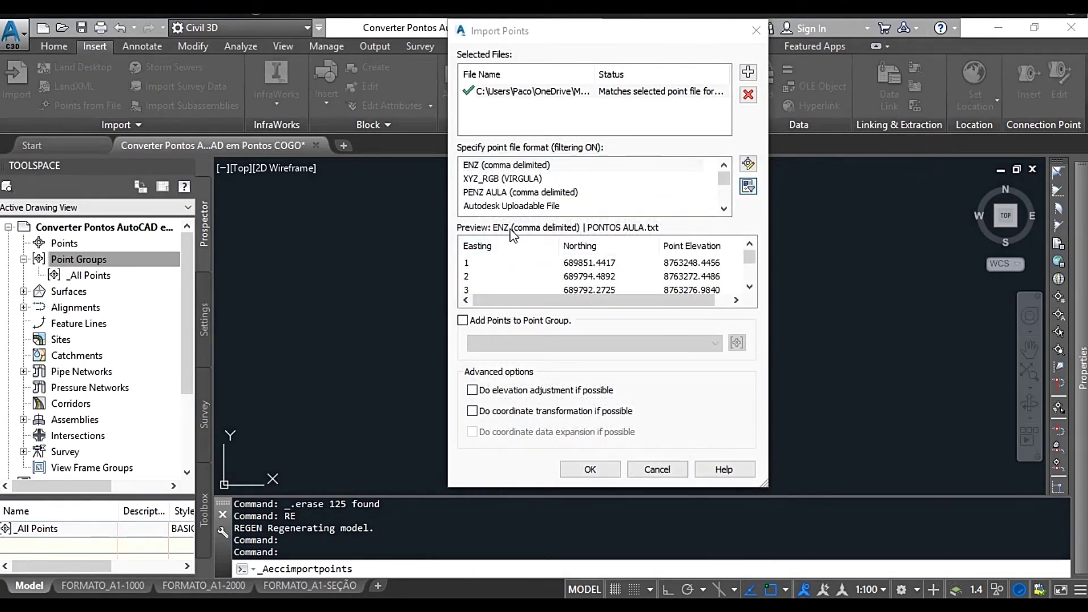
Preview the file with PENZ AULA (comma delimited) and set the import format to PNEZ (comma delimited) instead
{"action": "left_click", "coordinate": [477, 193]}
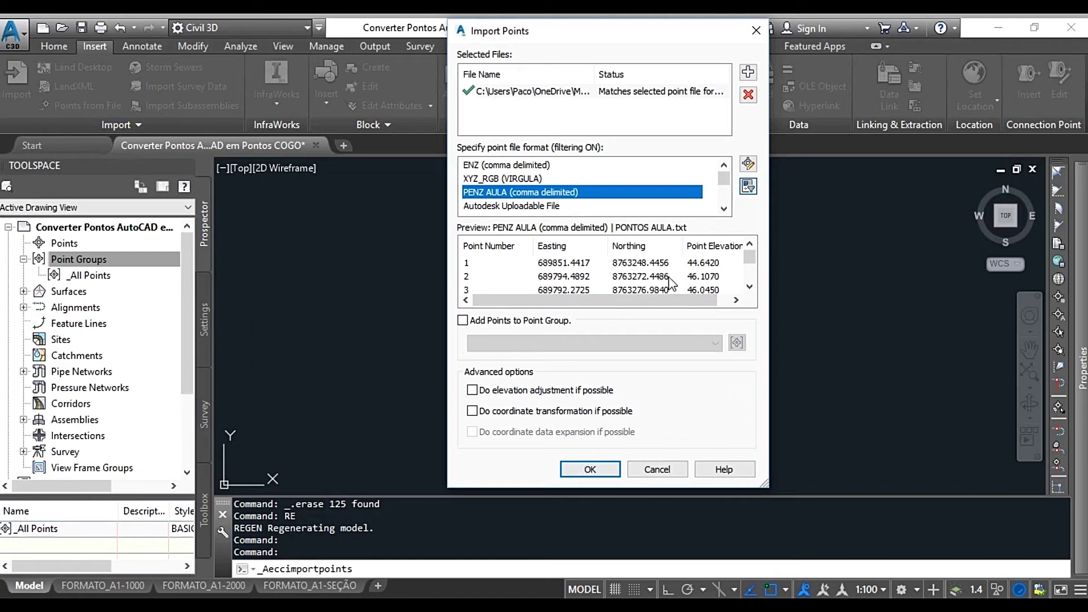
{"action": "left_click", "coordinate": [724, 209]}
{"action": "left_click", "coordinate": [724, 209]}
{"action": "left_click", "coordinate": [723, 209]}
{"action": "left_click", "coordinate": [723, 209]}
{"action": "left_click", "coordinate": [724, 209]}
{"action": "left_click", "coordinate": [724, 209]}
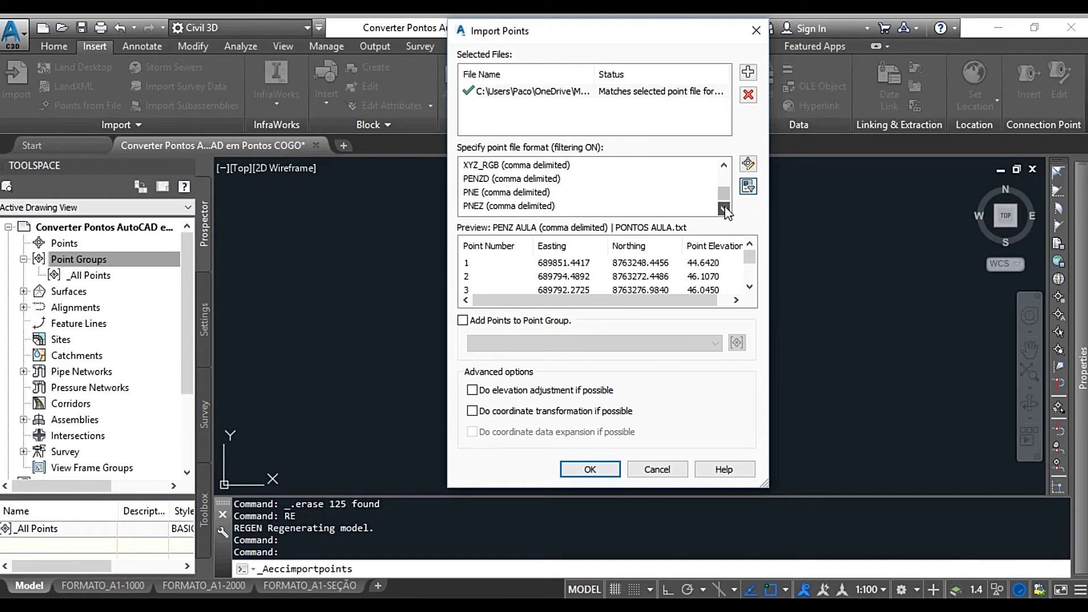
{"action": "left_click", "coordinate": [496, 208]}
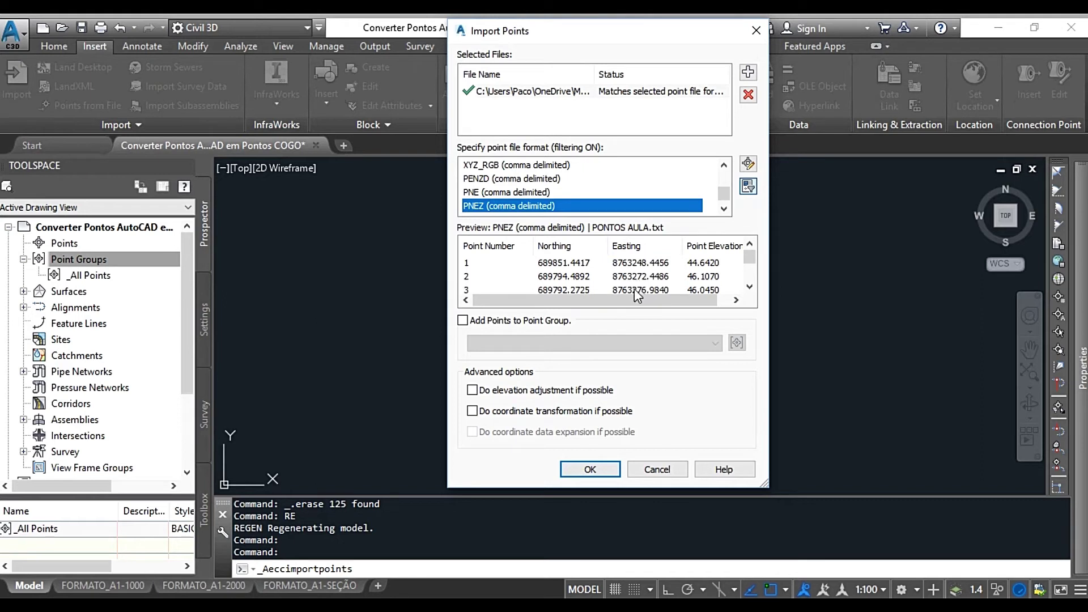
Add the imported points to a new point group named TOP and run the import
{"action": "left_click", "coordinate": [463, 320]}
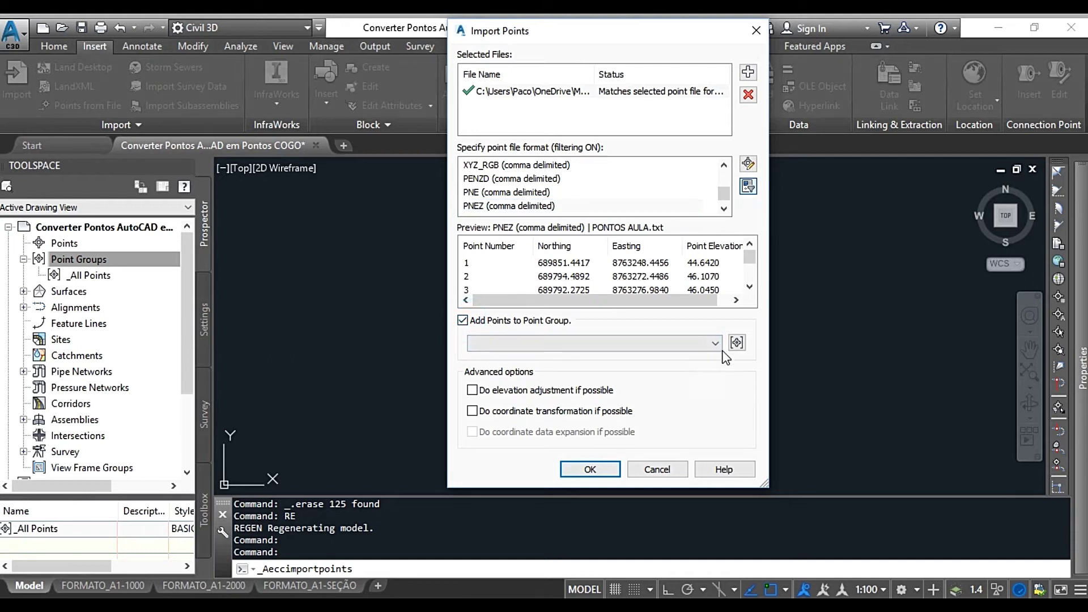
{"action": "left_click", "coordinate": [736, 343]}
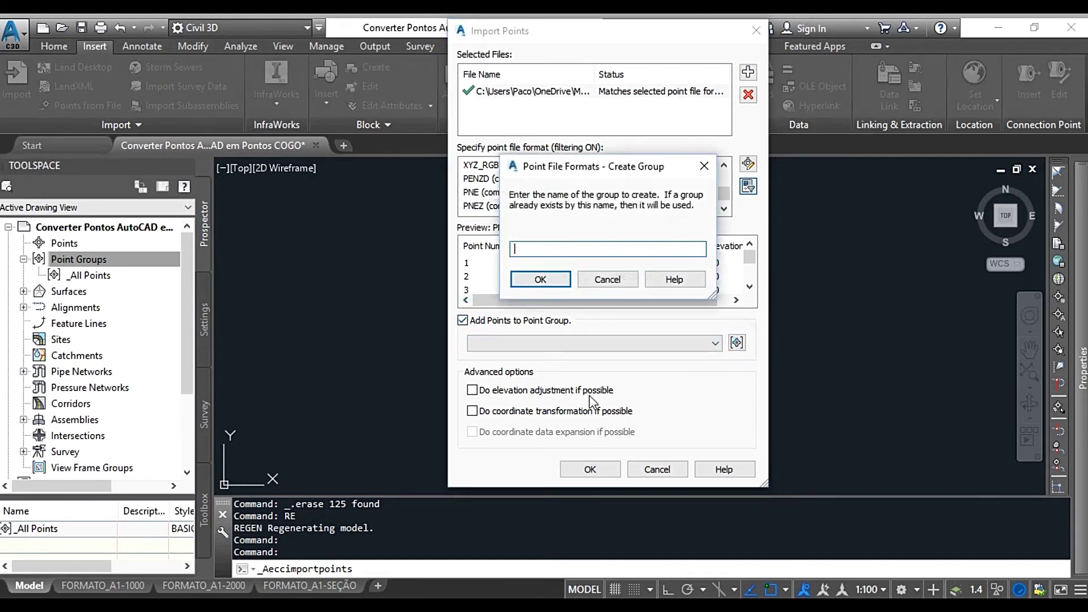
{"action": "left_click", "coordinate": [525, 246]}
{"action": "left_click", "coordinate": [540, 279]}
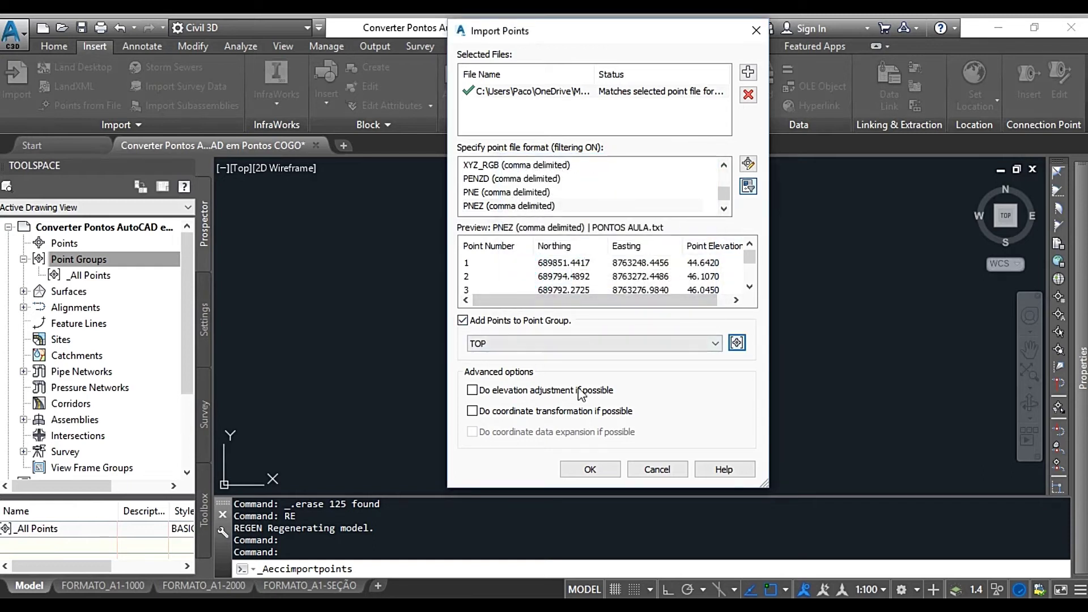
{"action": "left_click", "coordinate": [573, 471]}
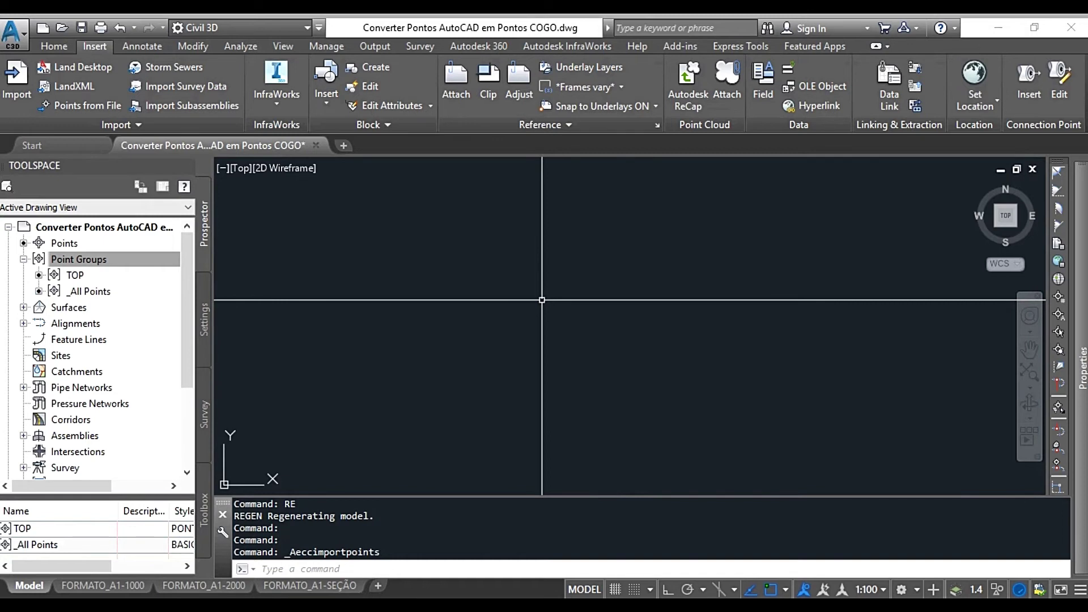
Locate the imported TOP points in the drawing and draw a circle from their middle that encloses the whole point cloud
{"action": "type", "text": "z"}
{"action": "key", "text": "Return"}
{"action": "type", "text": "e"}
{"action": "key", "text": "Return"}
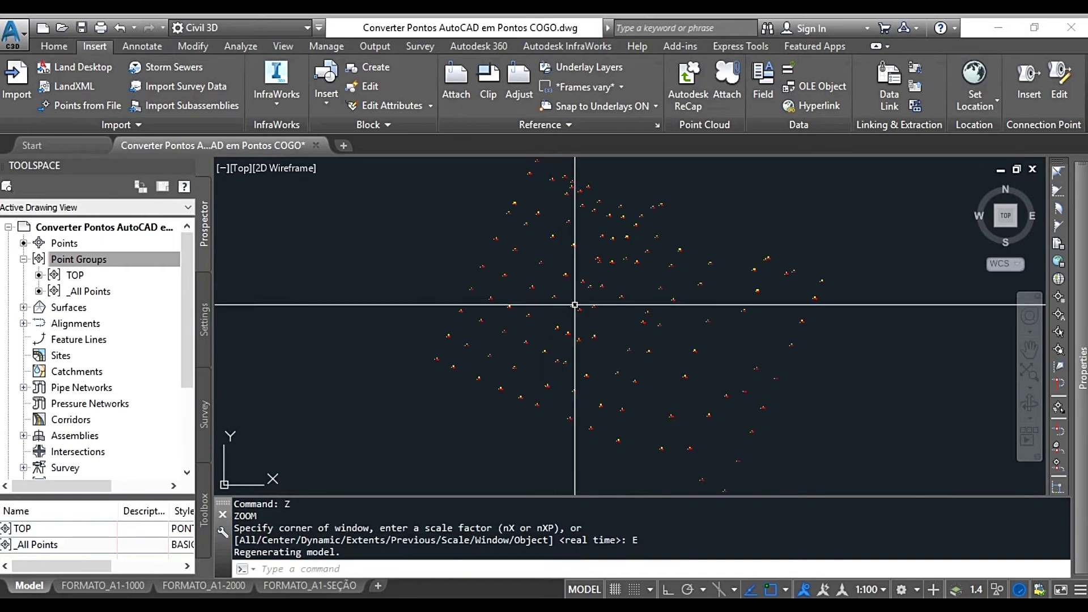
{"action": "type", "text": "C"}
{"action": "key", "text": "Return"}
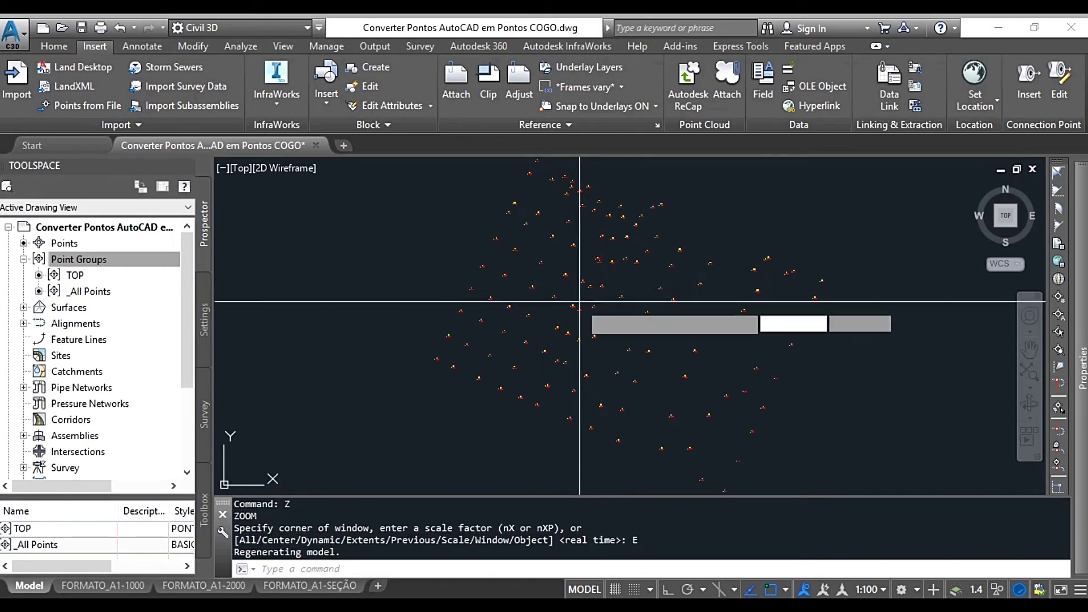
{"action": "scroll", "coordinate": [579, 301], "scroll_direction": "down", "scroll_amount": 2}
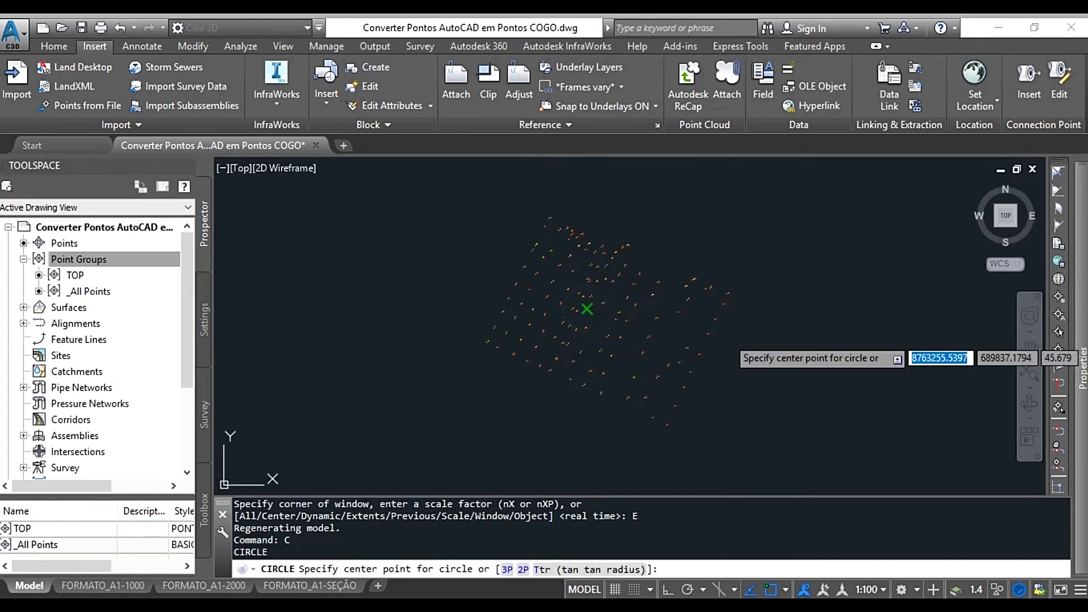
{"action": "left_click", "coordinate": [586, 309]}
{"action": "left_click", "coordinate": [755, 342]}
{"action": "key", "text": "Escape"}
{"action": "key", "text": "Escape"}
{"action": "key", "text": "Escape"}
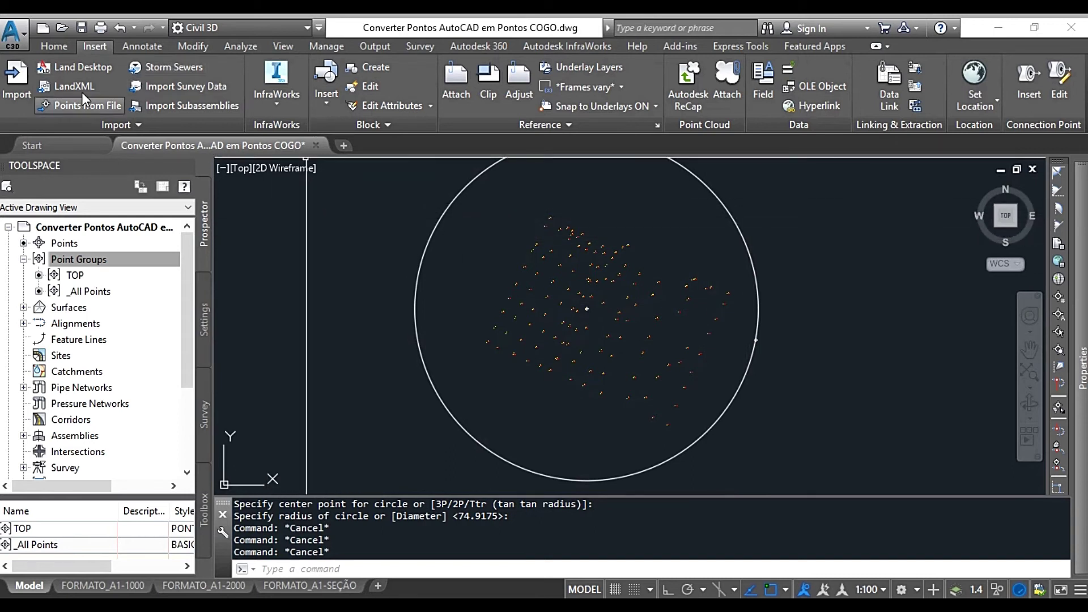
Start another points-from-file import and add PONTOS AULA.txt from the Canal CAD & CIVIL3D folder as the source
{"action": "left_click", "coordinate": [62, 105]}
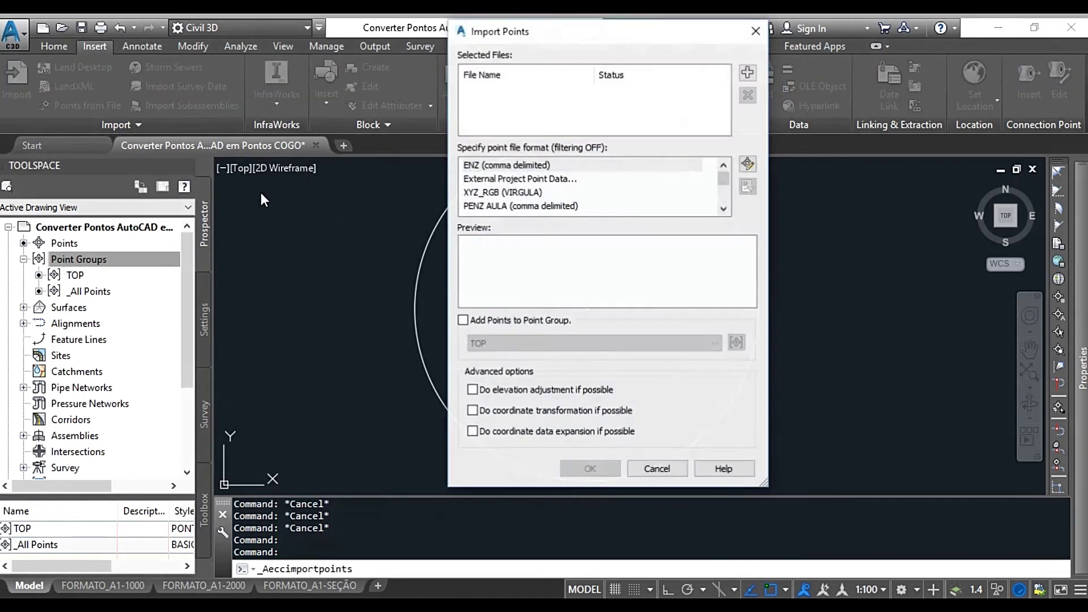
{"action": "left_click", "coordinate": [749, 74]}
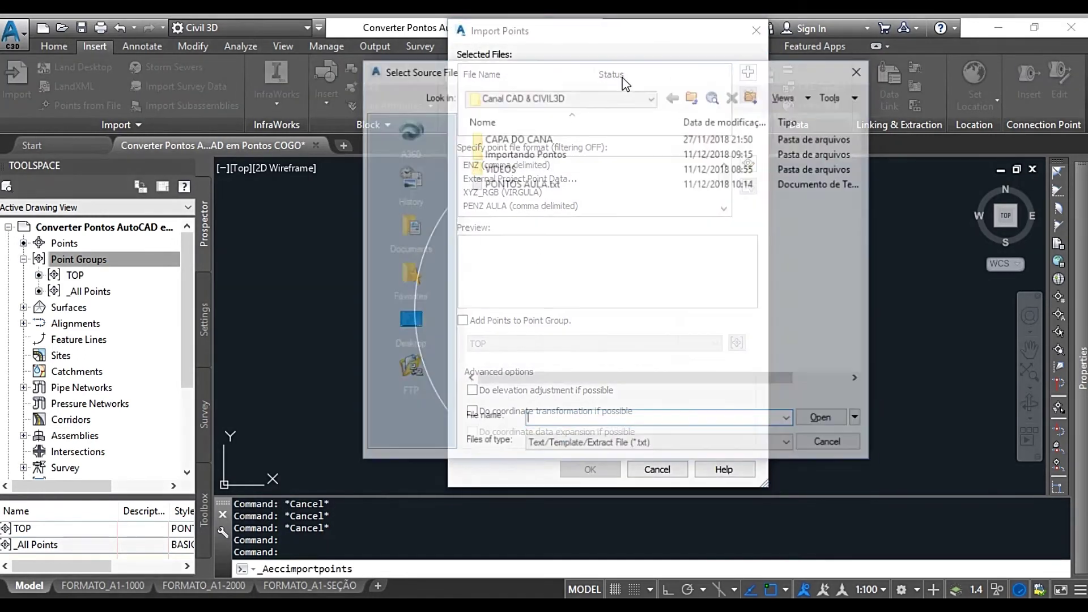
{"action": "left_click", "coordinate": [515, 183]}
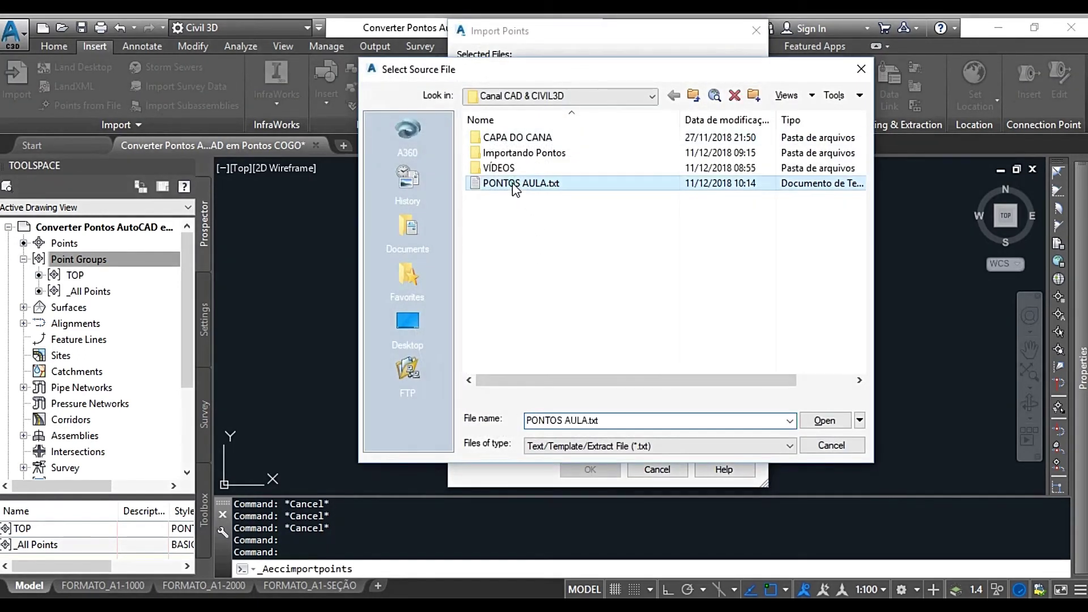
{"action": "left_click", "coordinate": [814, 423]}
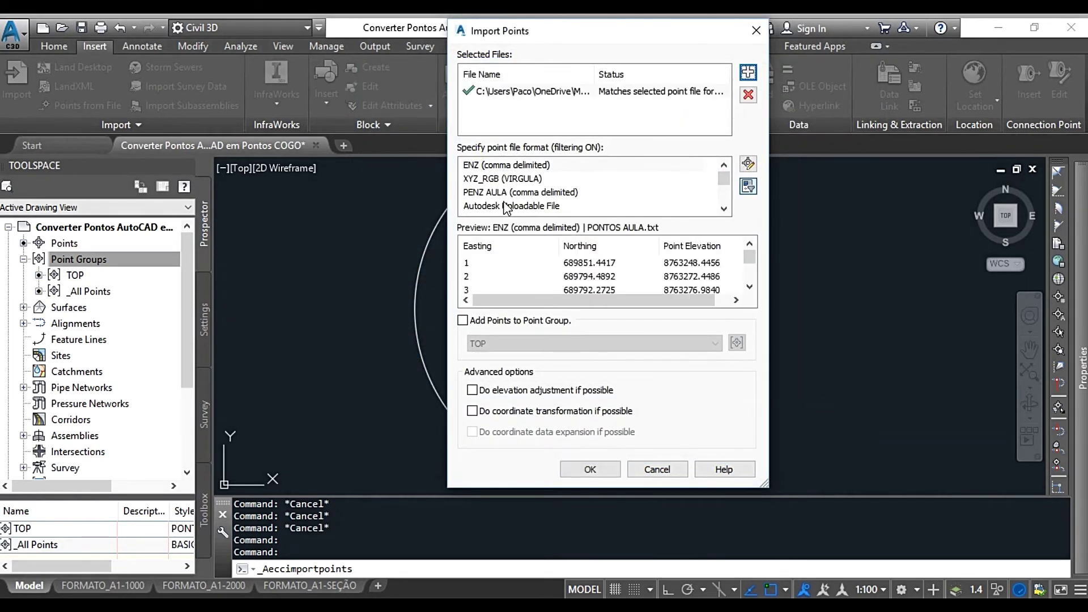
Set the point file format of the import to PENZ AULA (comma delimited)
{"action": "left_click", "coordinate": [723, 208]}
{"action": "left_click", "coordinate": [723, 208]}
{"action": "left_click", "coordinate": [723, 209]}
{"action": "left_click", "coordinate": [723, 208]}
{"action": "left_click", "coordinate": [723, 209]}
{"action": "left_click", "coordinate": [724, 208]}
{"action": "left_click", "coordinate": [723, 208]}
{"action": "left_click", "coordinate": [724, 208]}
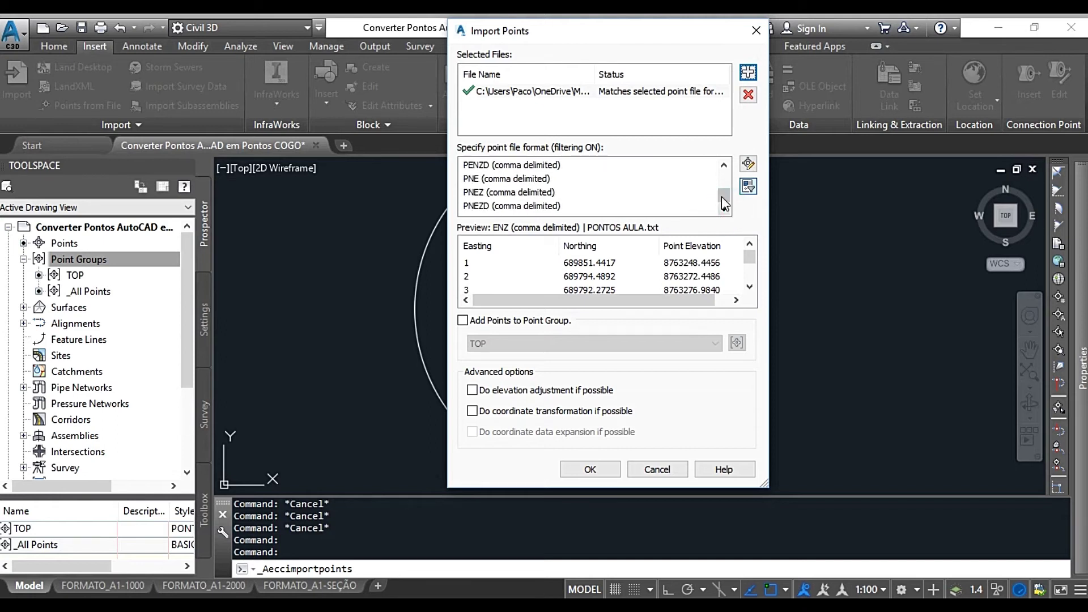
{"action": "left_click_drag", "start_coordinate": [723, 201], "coordinate": [723, 177]}
{"action": "left_click", "coordinate": [479, 192]}
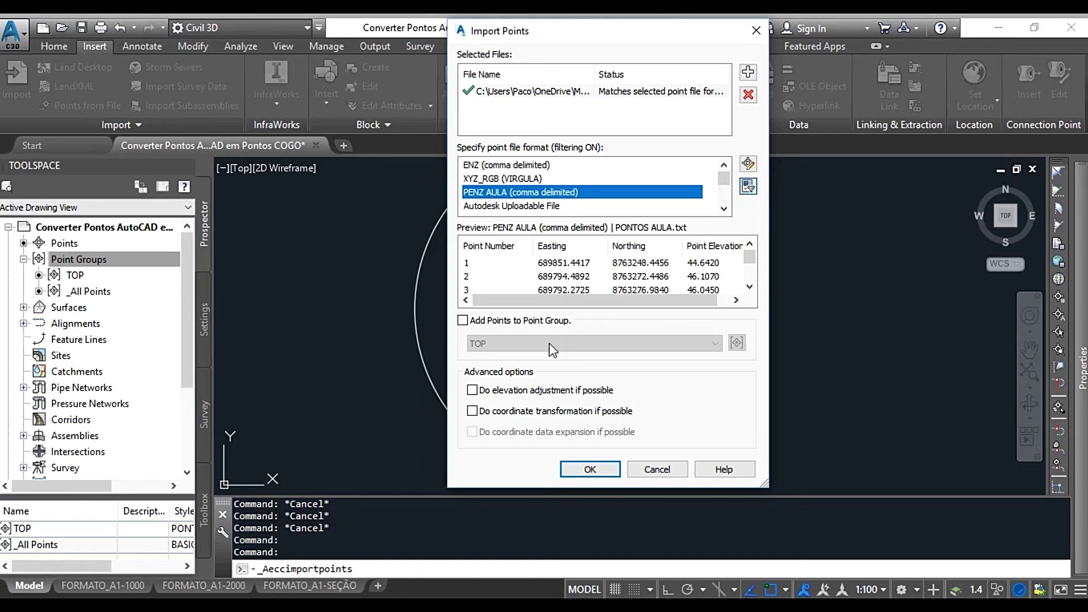
Add the points to a new point group named PONTOS AULA and run the import, using the next point number for all duplicates
{"action": "left_click", "coordinate": [462, 321]}
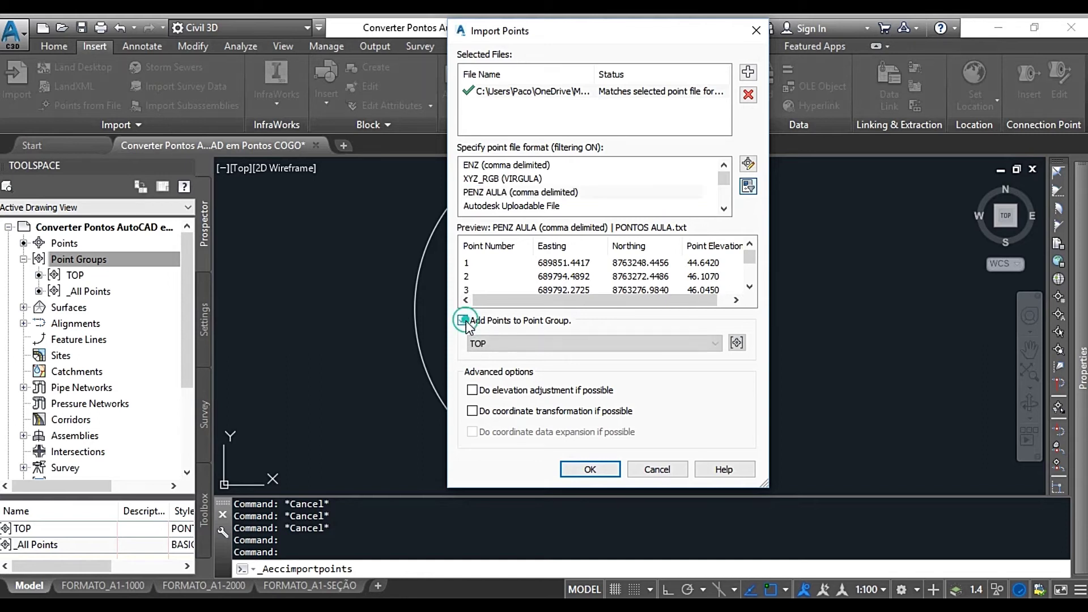
{"action": "left_click", "coordinate": [735, 343]}
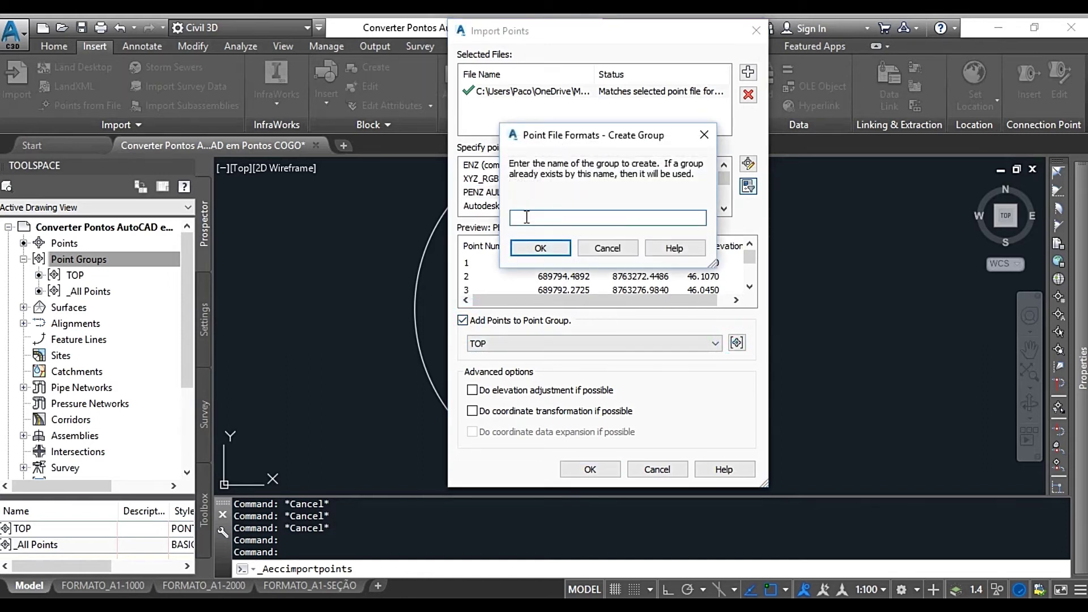
{"action": "left_click", "coordinate": [607, 249]}
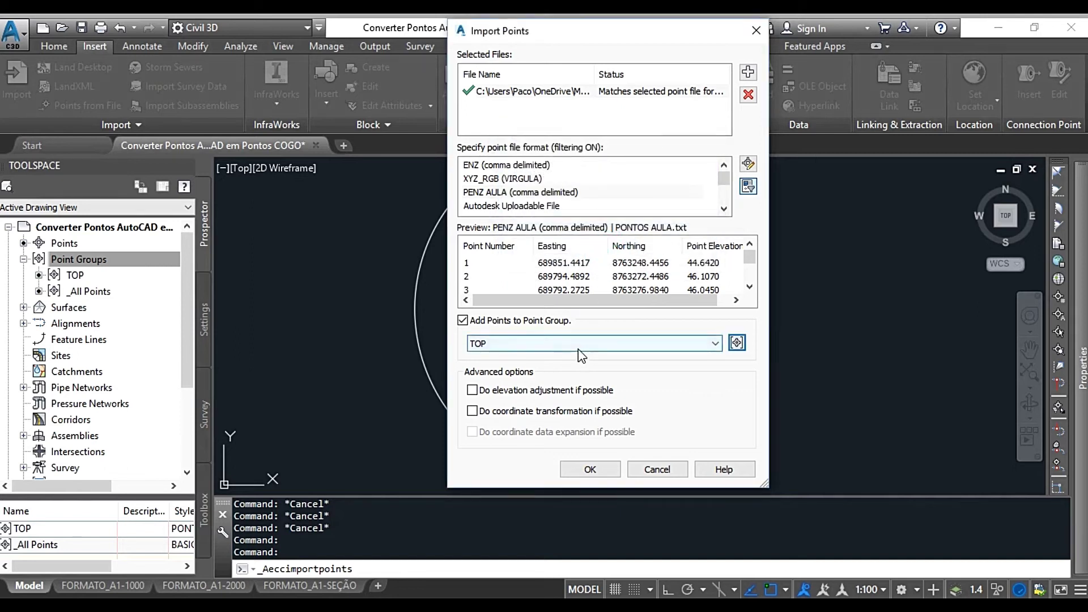
{"action": "left_click", "coordinate": [577, 347]}
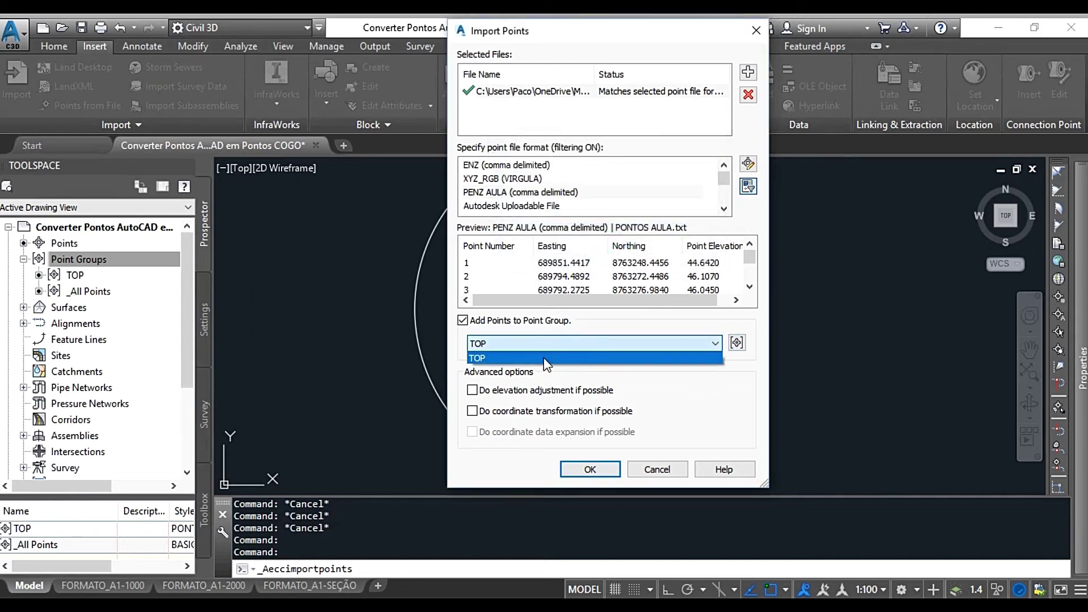
{"action": "left_click", "coordinate": [736, 344]}
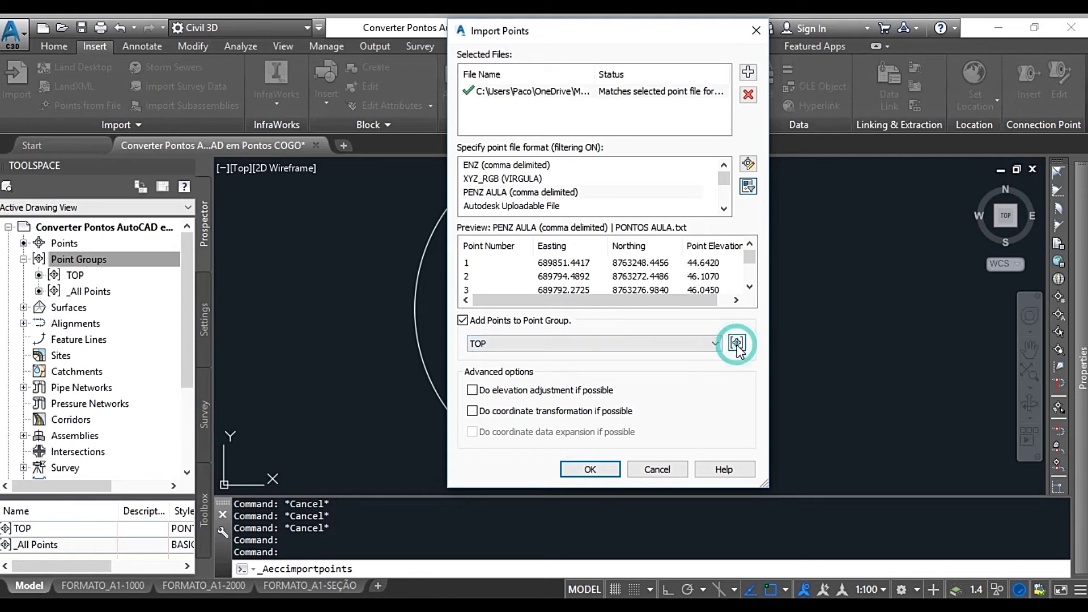
{"action": "left_click", "coordinate": [736, 343]}
{"action": "left_click", "coordinate": [540, 187]}
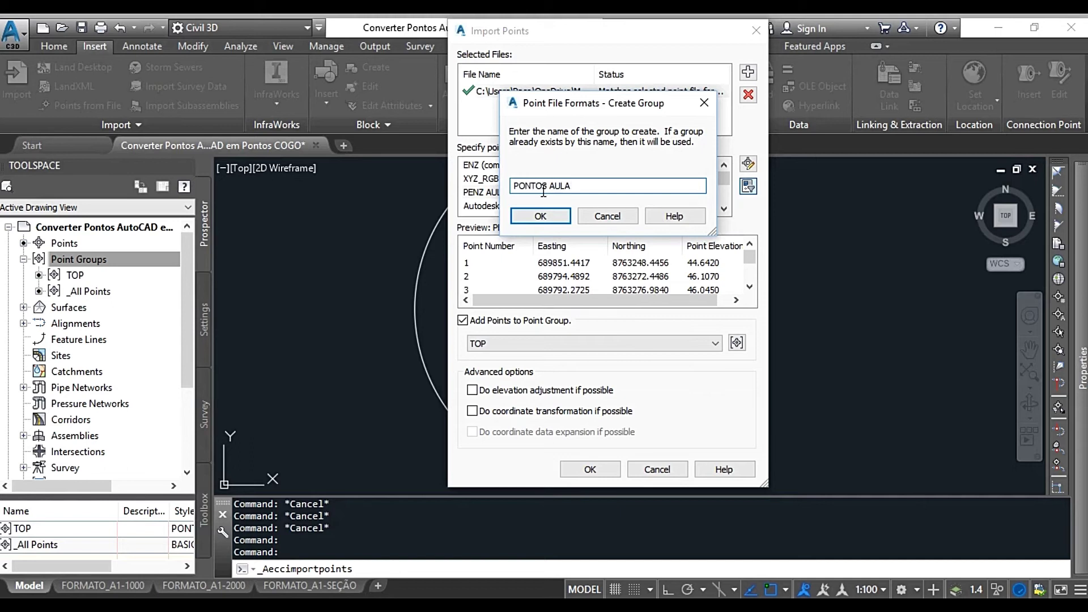
{"action": "left_click", "coordinate": [540, 215]}
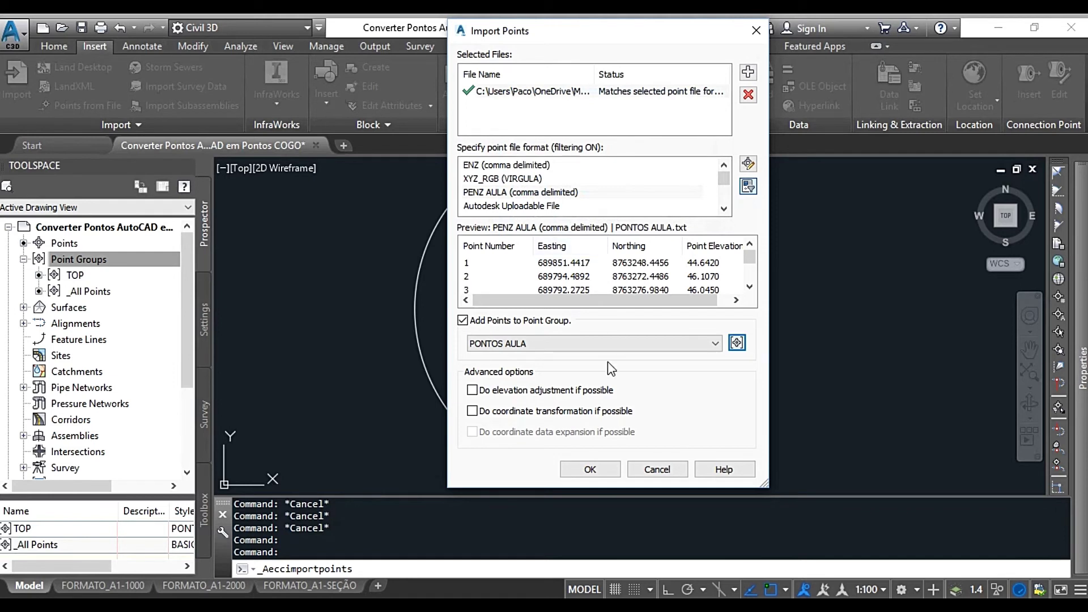
{"action": "left_click", "coordinate": [590, 469]}
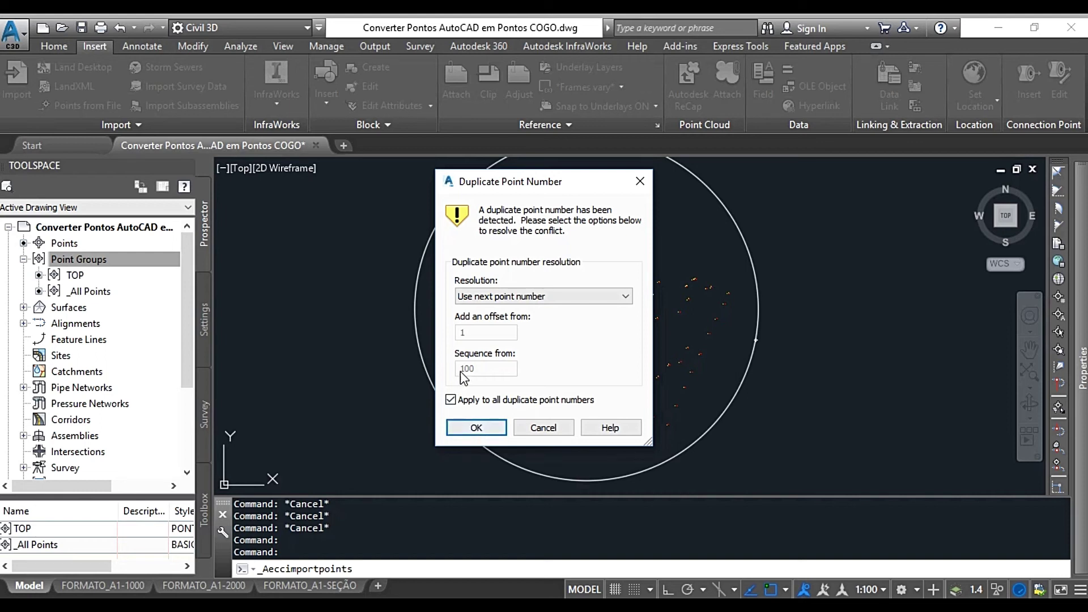
{"action": "left_click", "coordinate": [475, 428]}
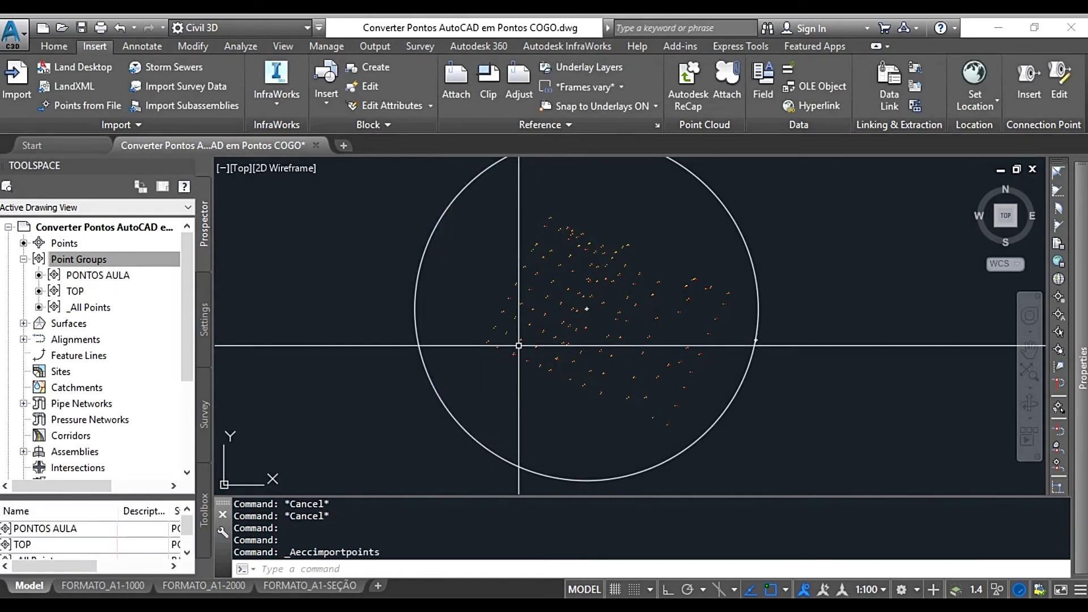
Locate both imported point sets across the full drawing extents and examine the set that lies outside the circle
{"action": "type", "text": "Z"}
{"action": "key", "text": "Return"}
{"action": "type", "text": "E"}
{"action": "key", "text": "Return"}
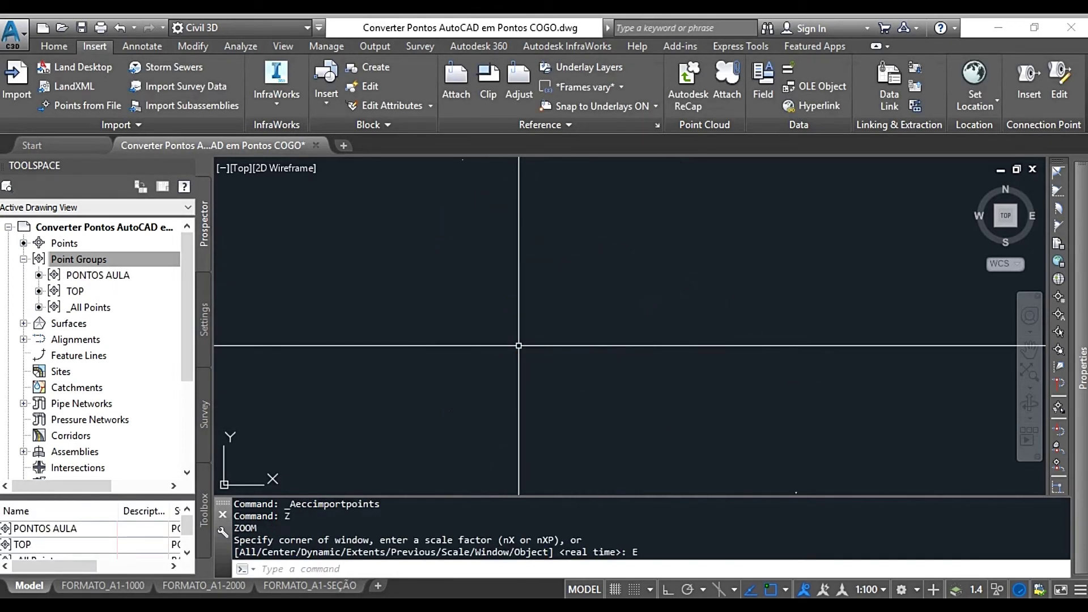
{"action": "key", "text": "Escape"}
{"action": "key", "text": "Escape"}
{"action": "key", "text": "Escape"}
{"action": "key", "text": "Escape"}
{"action": "key", "text": "Escape"}
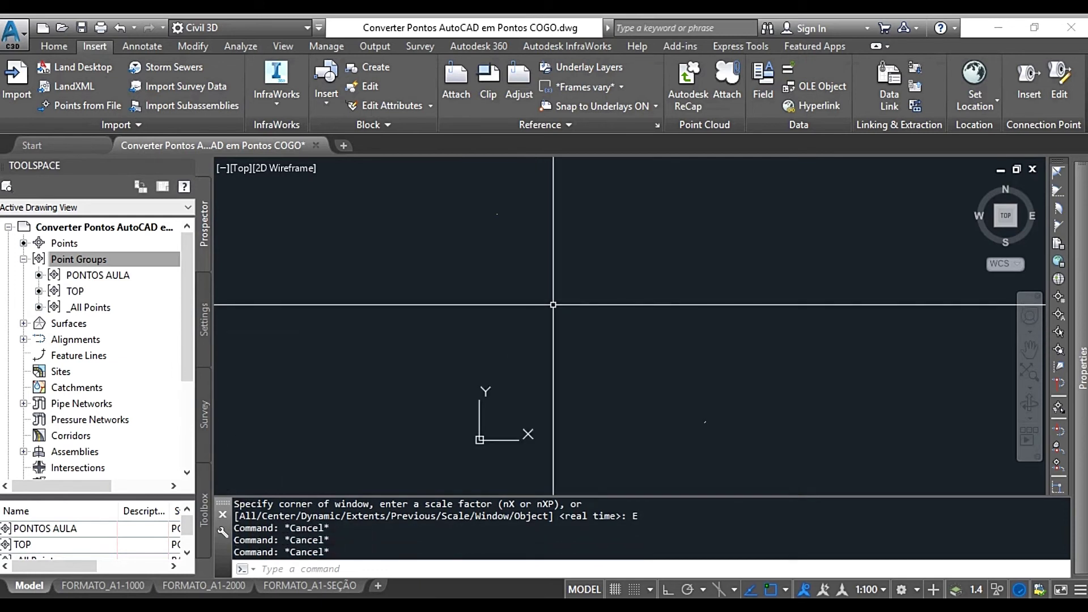
{"action": "left_click", "coordinate": [691, 403]}
{"action": "left_click", "coordinate": [732, 439]}
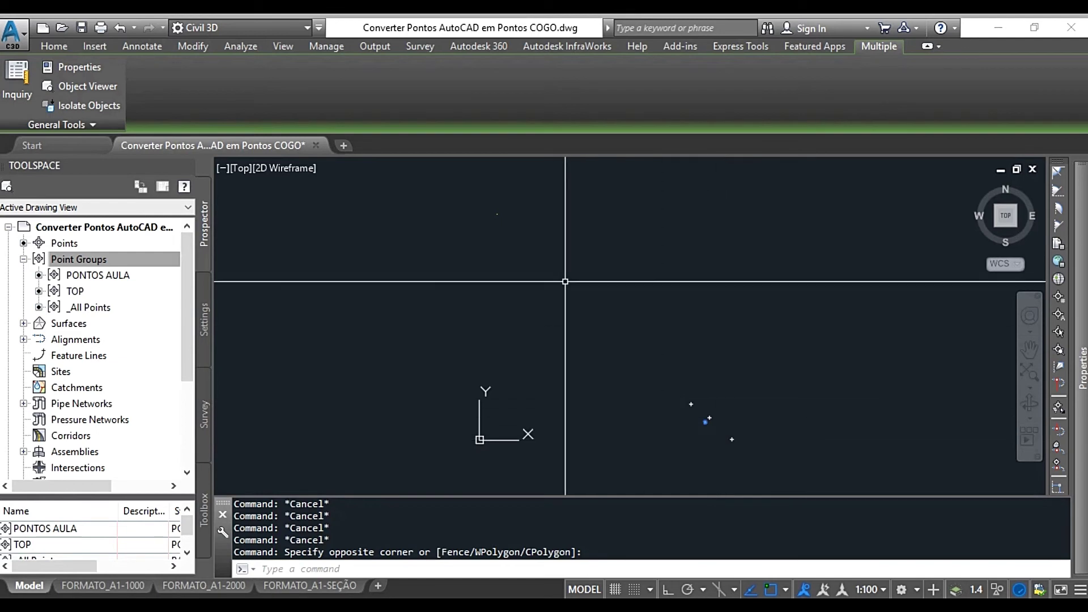
{"action": "scroll", "coordinate": [493, 209], "scroll_direction": "up", "scroll_amount": 3}
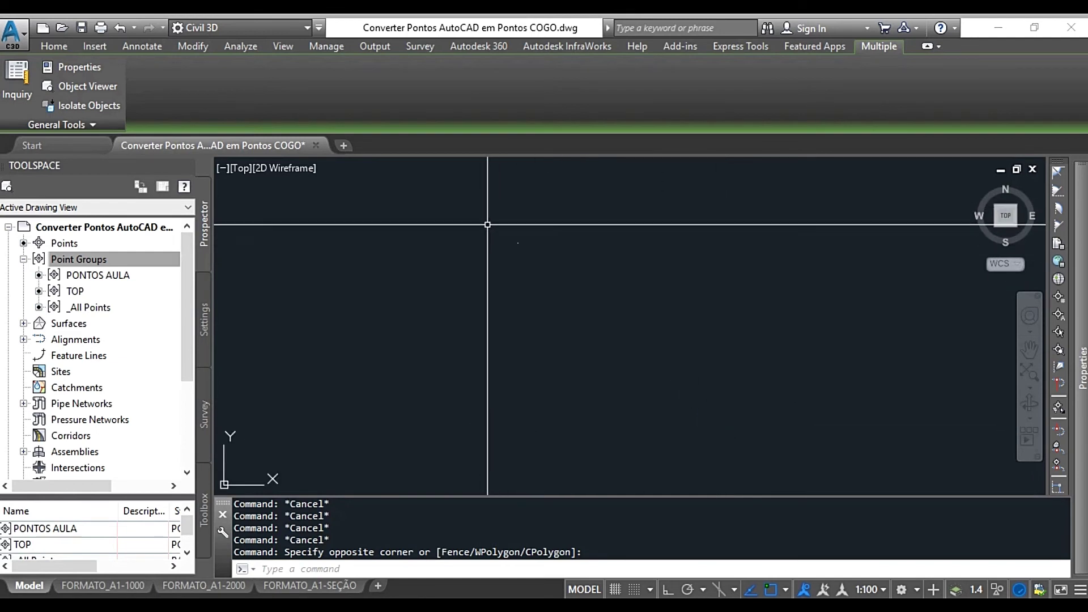
{"action": "scroll", "coordinate": [464, 274], "scroll_direction": "down", "scroll_amount": 5}
{"action": "scroll", "coordinate": [493, 272], "scroll_direction": "up", "scroll_amount": 3}
{"action": "scroll", "coordinate": [480, 255], "scroll_direction": "up", "scroll_amount": 4}
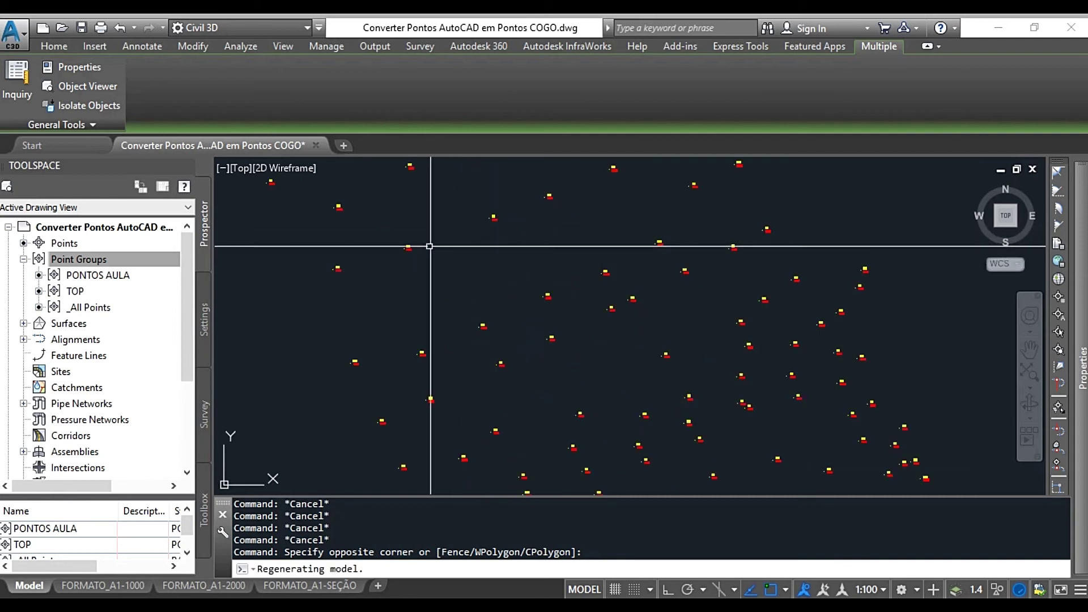
{"action": "scroll", "coordinate": [420, 257], "scroll_direction": "down", "scroll_amount": 1}
{"action": "scroll", "coordinate": [440, 263], "scroll_direction": "down", "scroll_amount": 3}
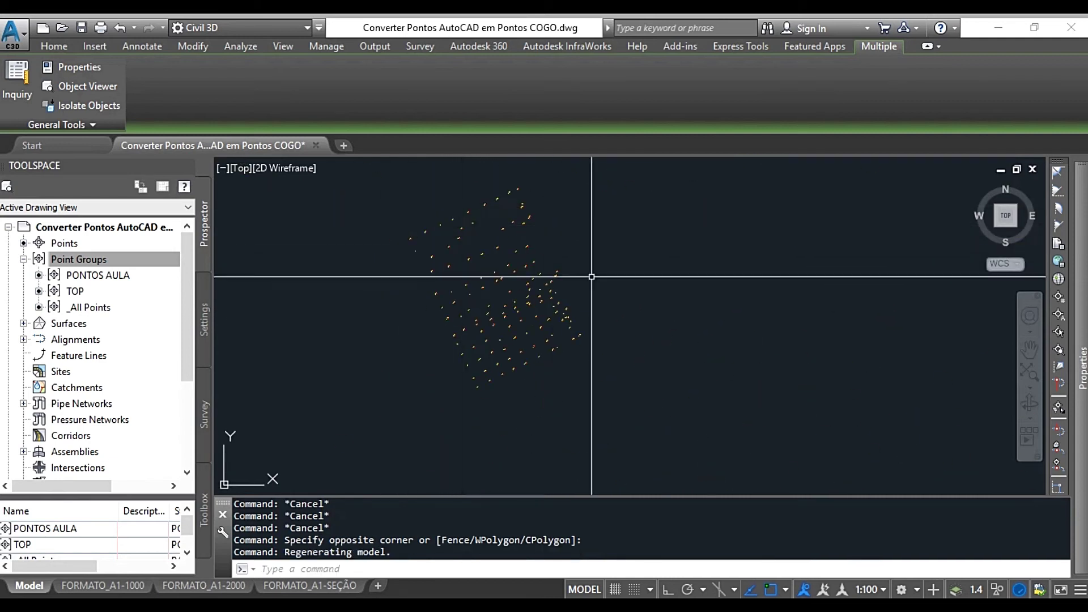
{"action": "key", "text": "Escape"}
{"action": "key", "text": "Escape"}
{"action": "key", "text": "Escape"}
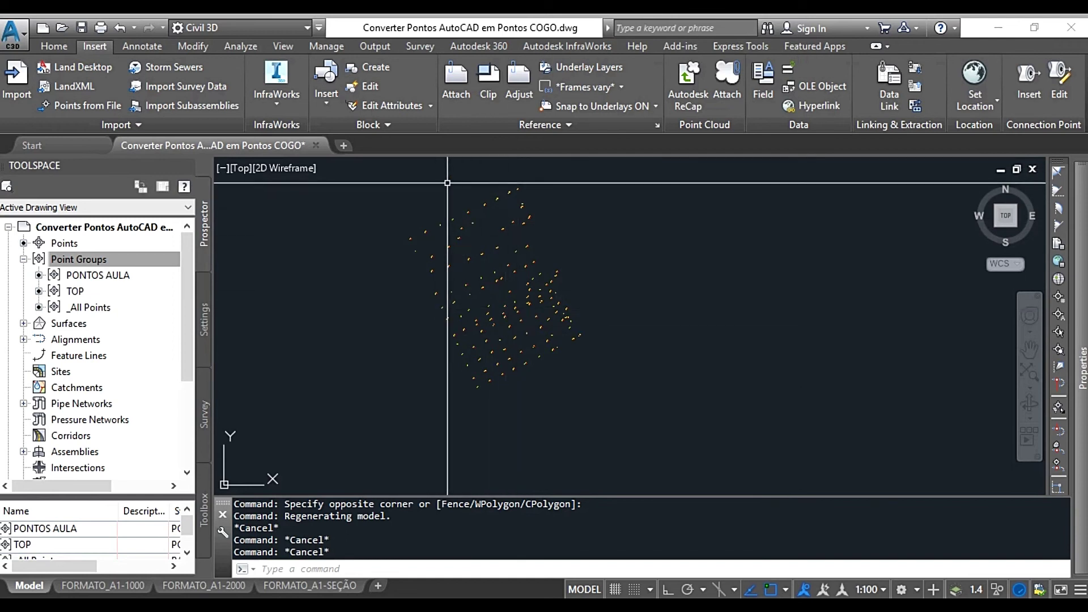
Find the circled TOP points again and compare their location and orientation with the PONTOS AULA points
{"action": "scroll", "coordinate": [435, 192], "scroll_direction": "down", "scroll_amount": 8}
{"action": "key", "text": "Escape"}
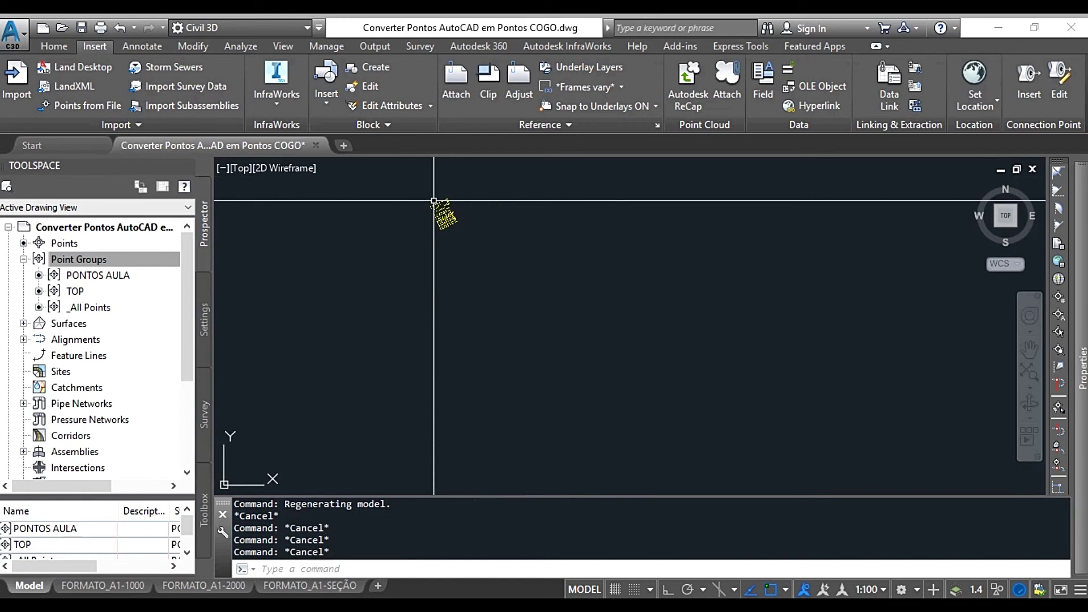
{"action": "key", "text": "Escape"}
{"action": "type", "text": "z"}
{"action": "key", "text": "Return"}
{"action": "type", "text": "e"}
{"action": "key", "text": "Return"}
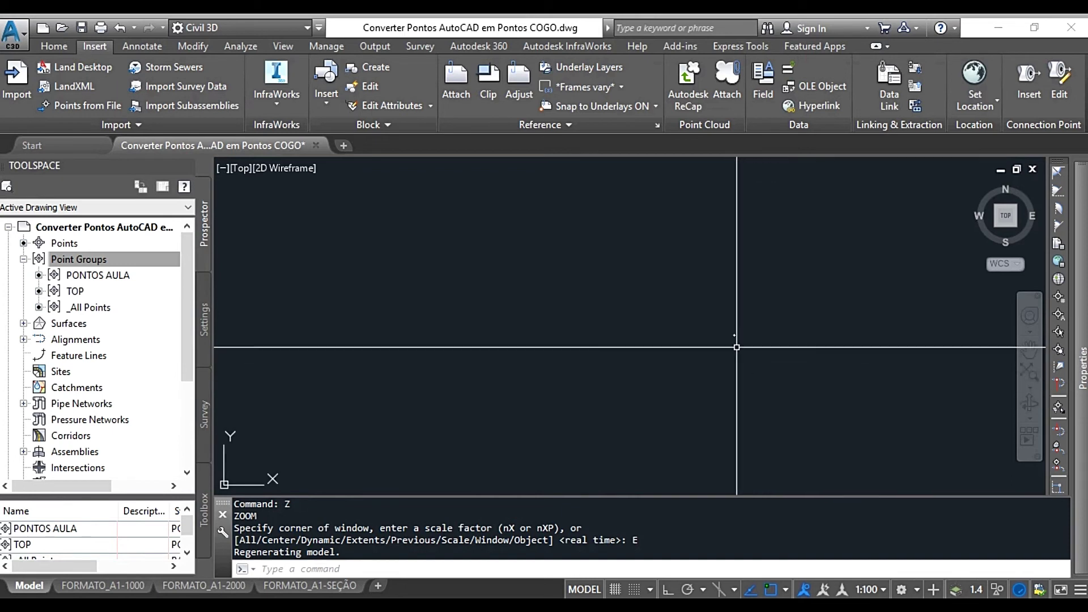
{"action": "scroll", "coordinate": [699, 300], "scroll_direction": "up", "scroll_amount": 6}
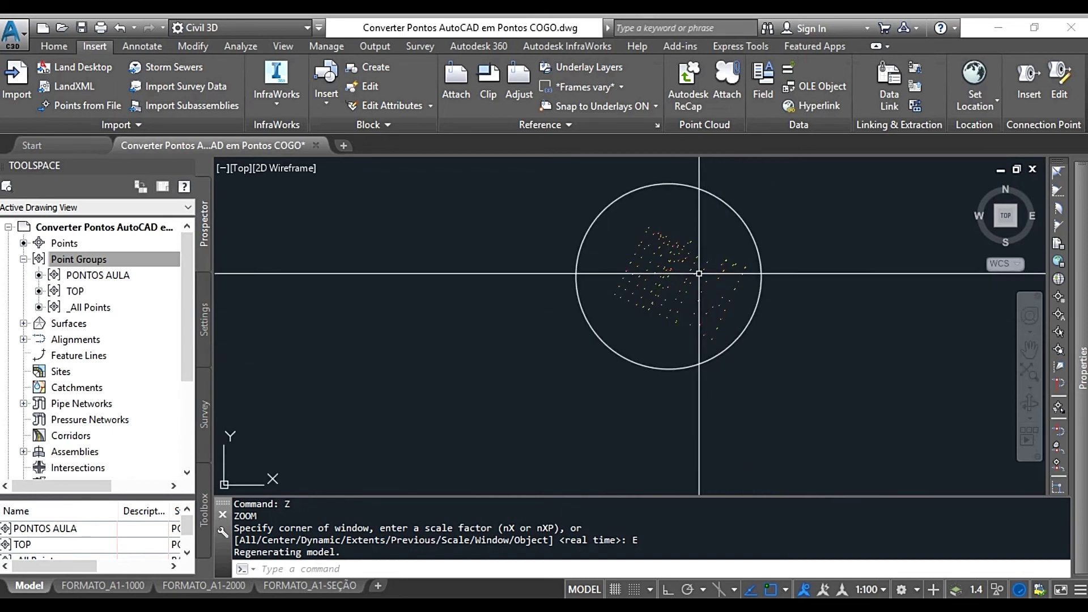
{"action": "key", "text": "Escape"}
{"action": "key", "text": "Escape"}
{"action": "key", "text": "Escape"}
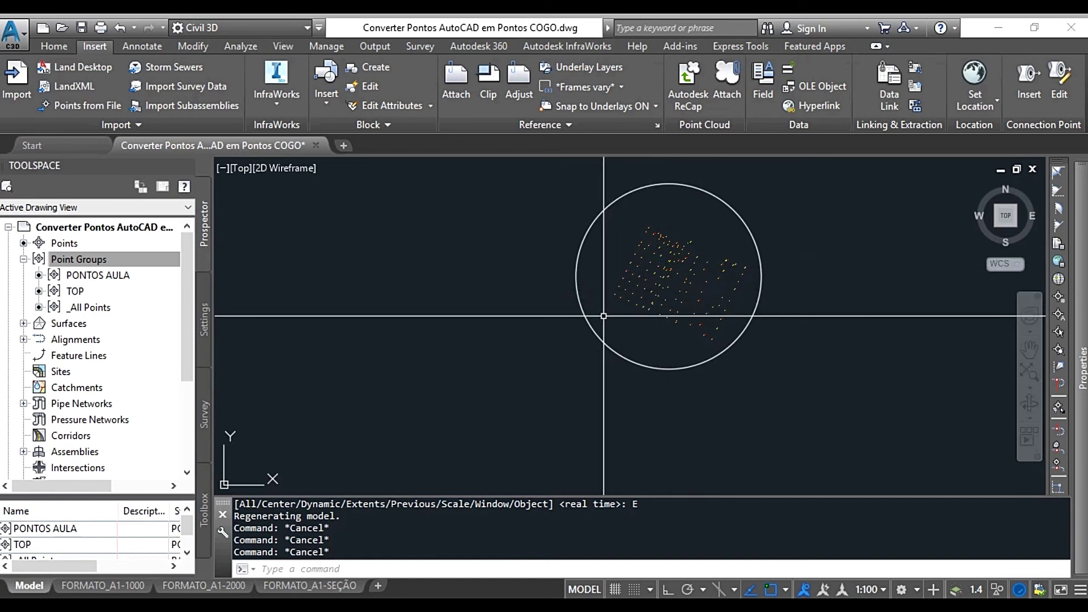
Erase the circle together with all the points inside it, and show the remaining points in full
{"action": "type", "text": "E"}
{"action": "key", "text": "Return"}
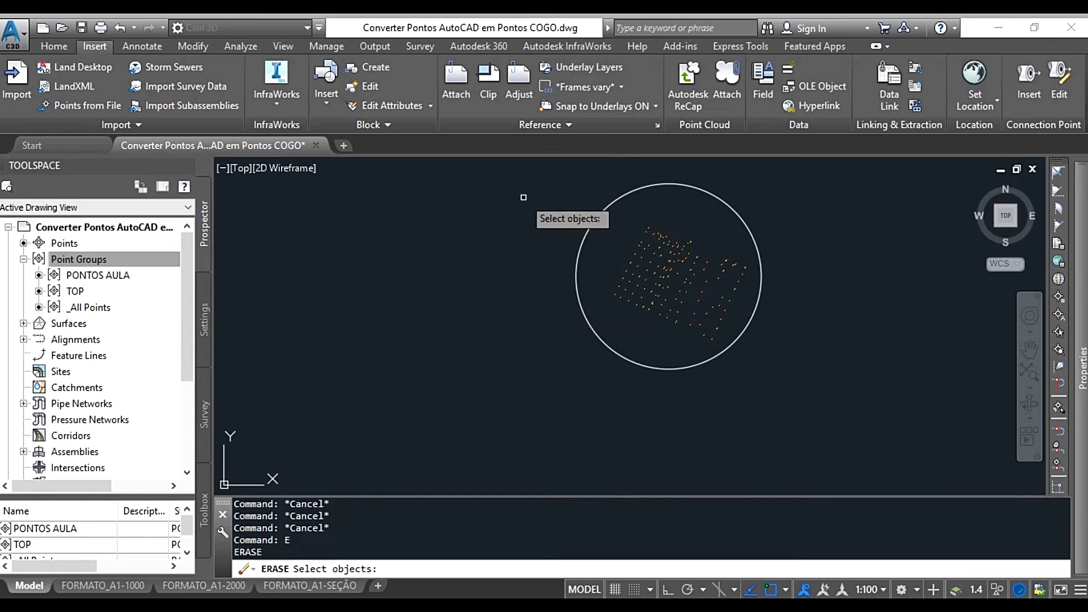
{"action": "left_click", "coordinate": [514, 168]}
{"action": "left_click", "coordinate": [825, 400]}
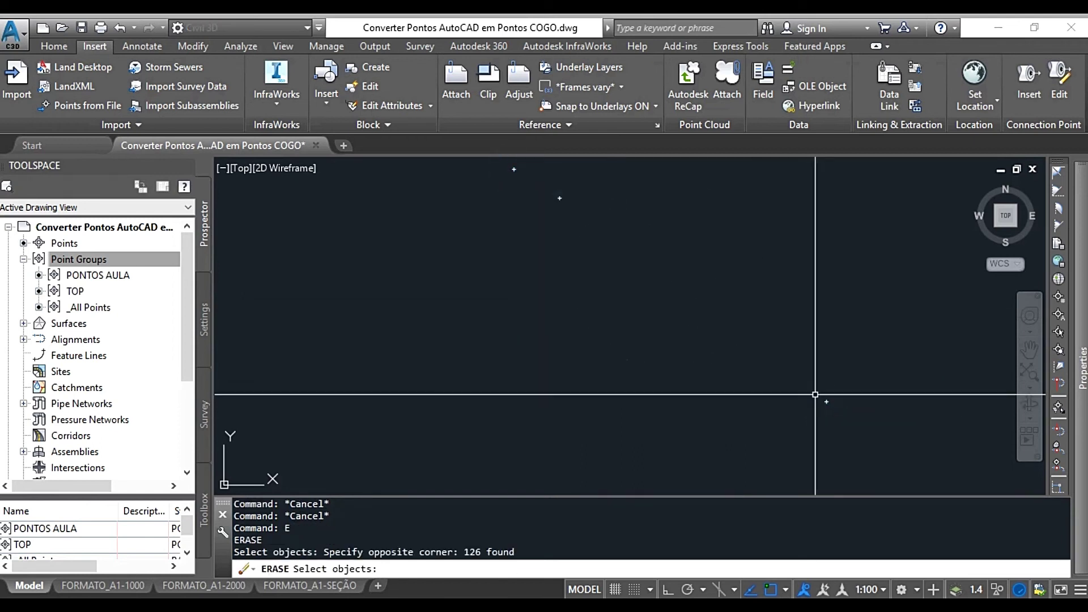
{"action": "key", "text": "Return"}
{"action": "type", "text": "Z"}
{"action": "key", "text": "Return"}
{"action": "type", "text": "E"}
{"action": "key", "text": "Return"}
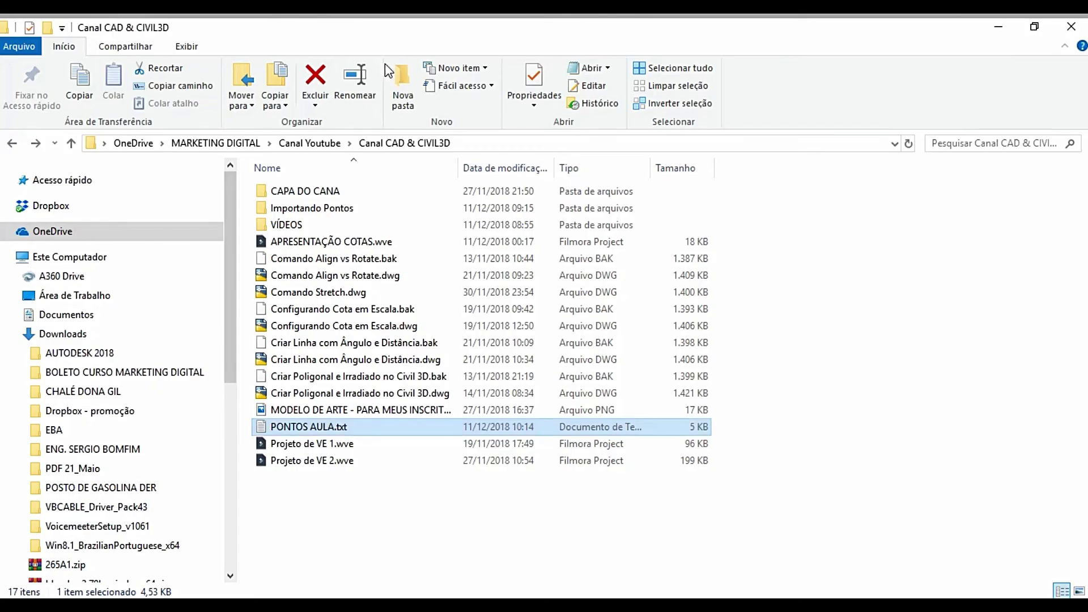
In File Explorer, open PONTOS AULA.txt, check its coordinate column order, and close it to return to the Civil 3D drawing
{"action": "left_click", "coordinate": [301, 429]}
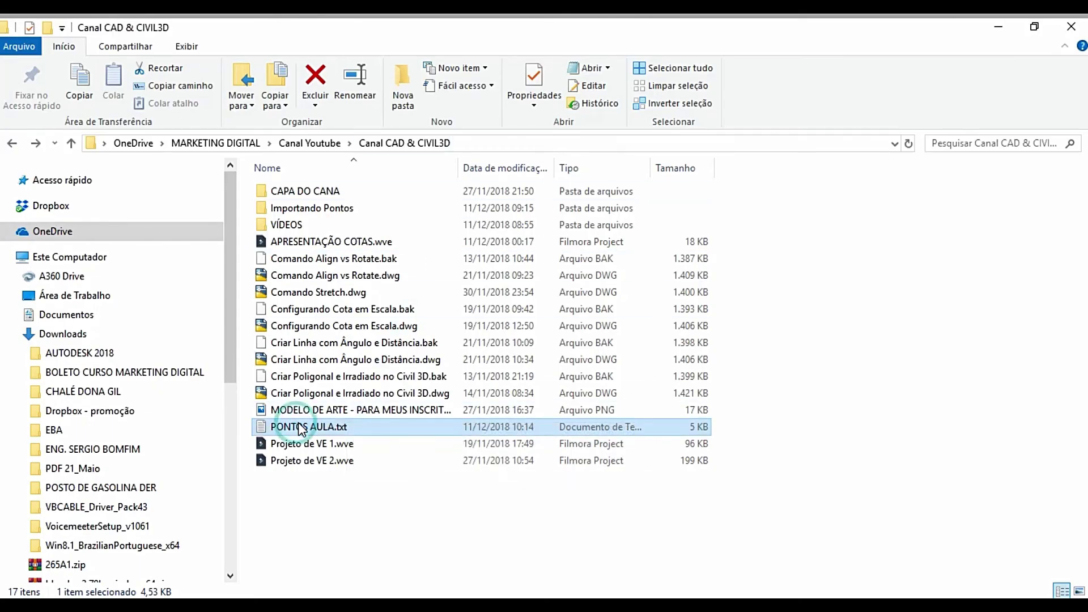
{"action": "double_click", "coordinate": [300, 429]}
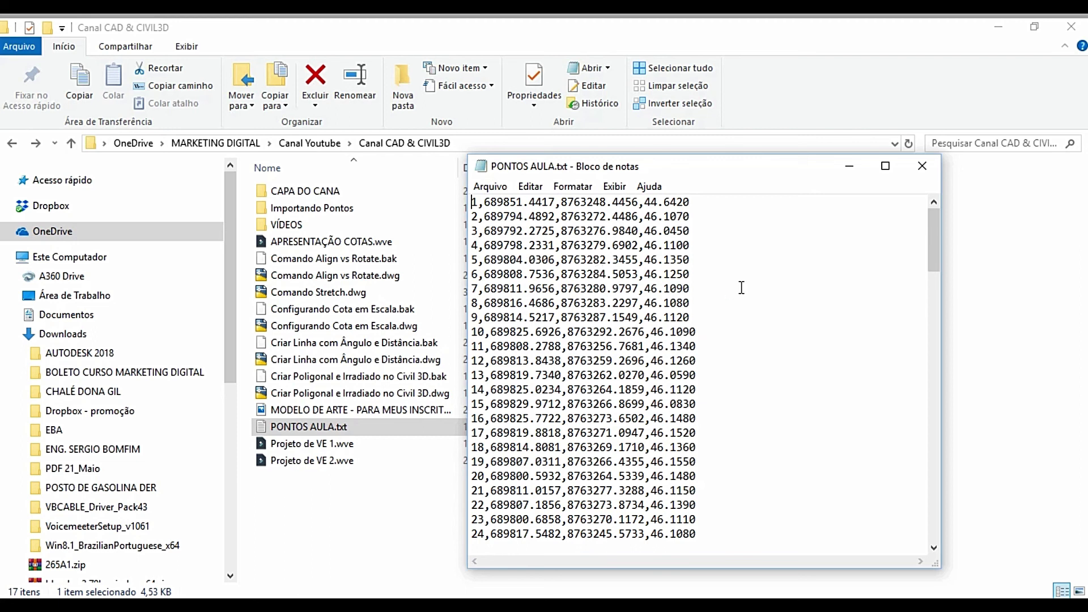
{"action": "left_click", "coordinate": [922, 166]}
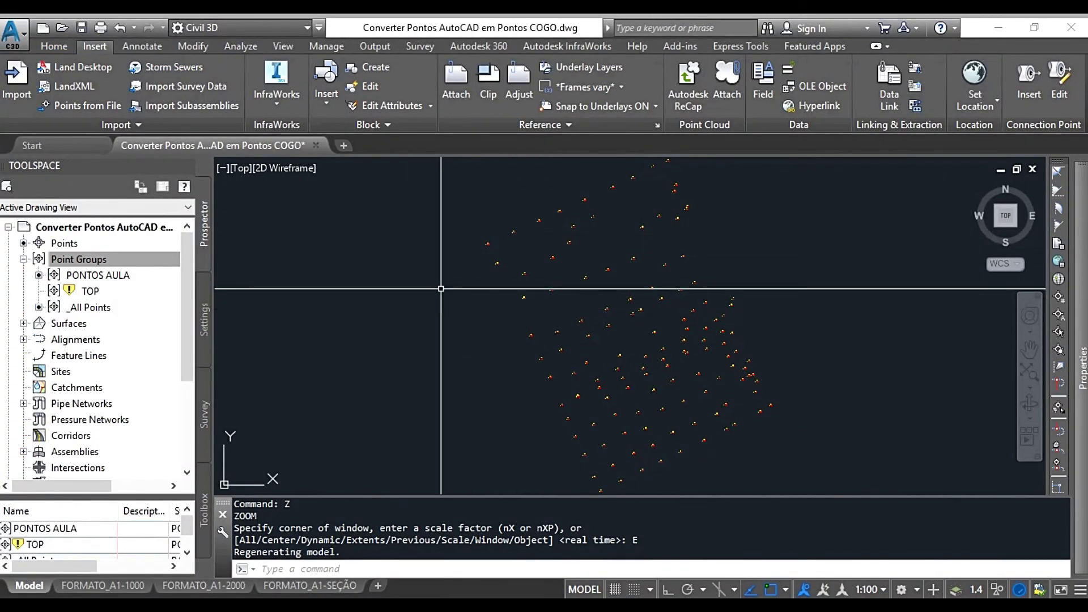
Delete the TOP point group from the drawing
{"action": "right_click", "coordinate": [87, 292]}
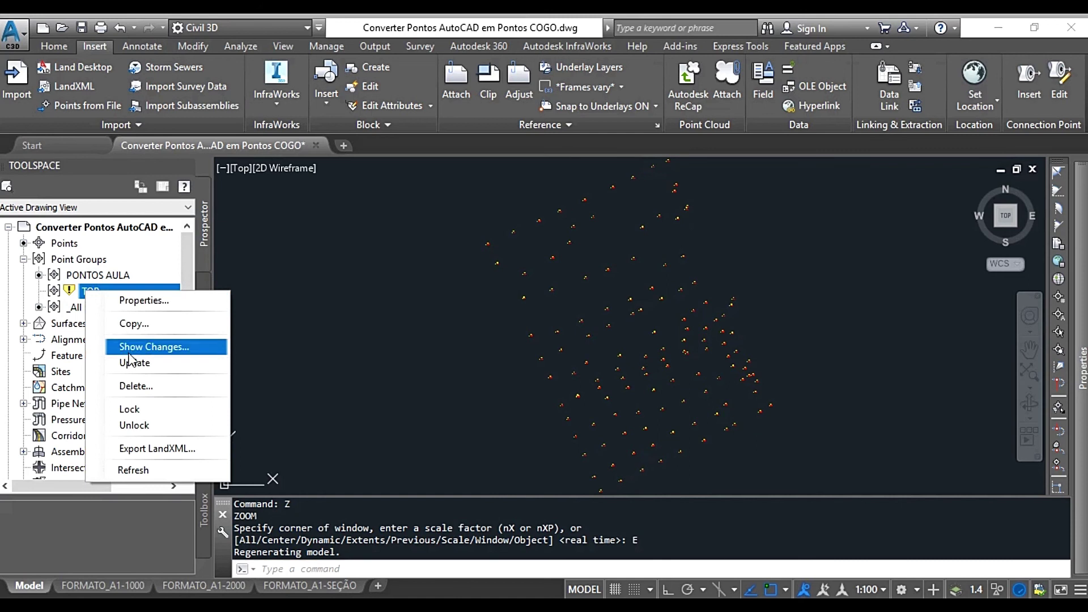
{"action": "left_click", "coordinate": [137, 388]}
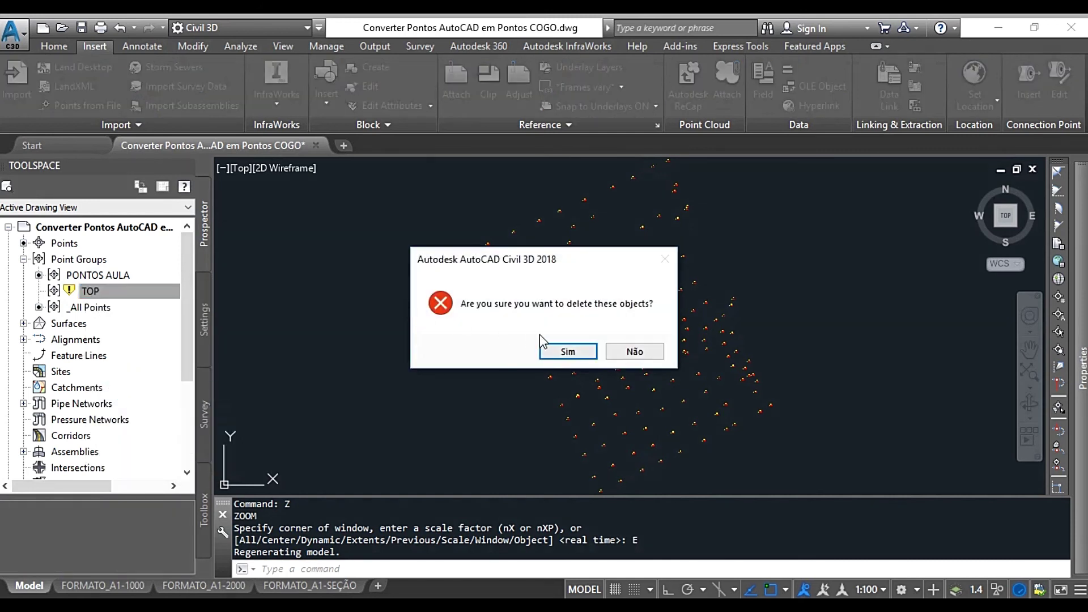
{"action": "left_click", "coordinate": [564, 351]}
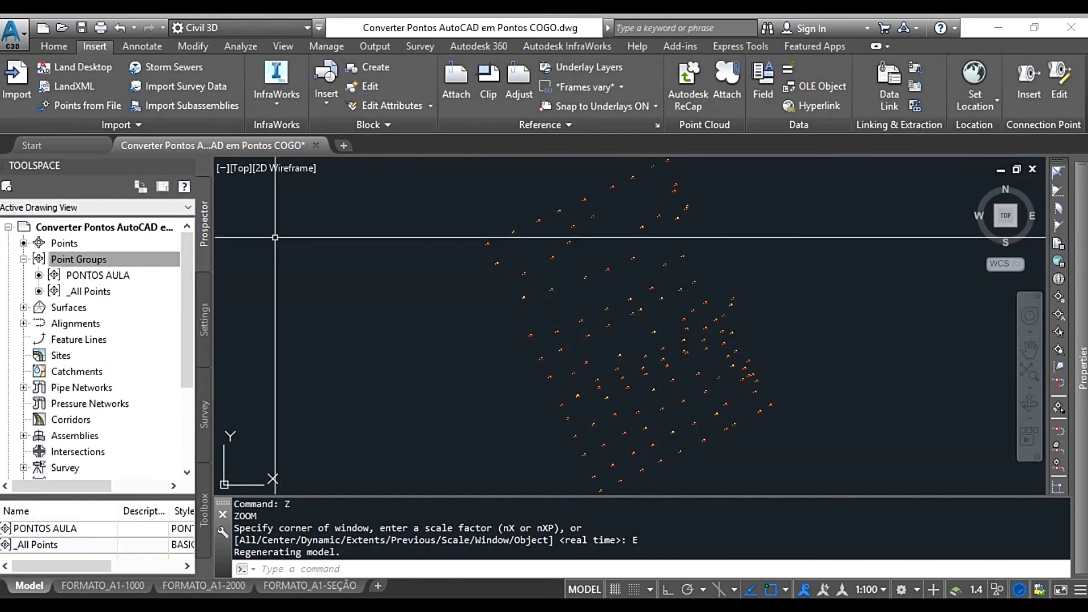